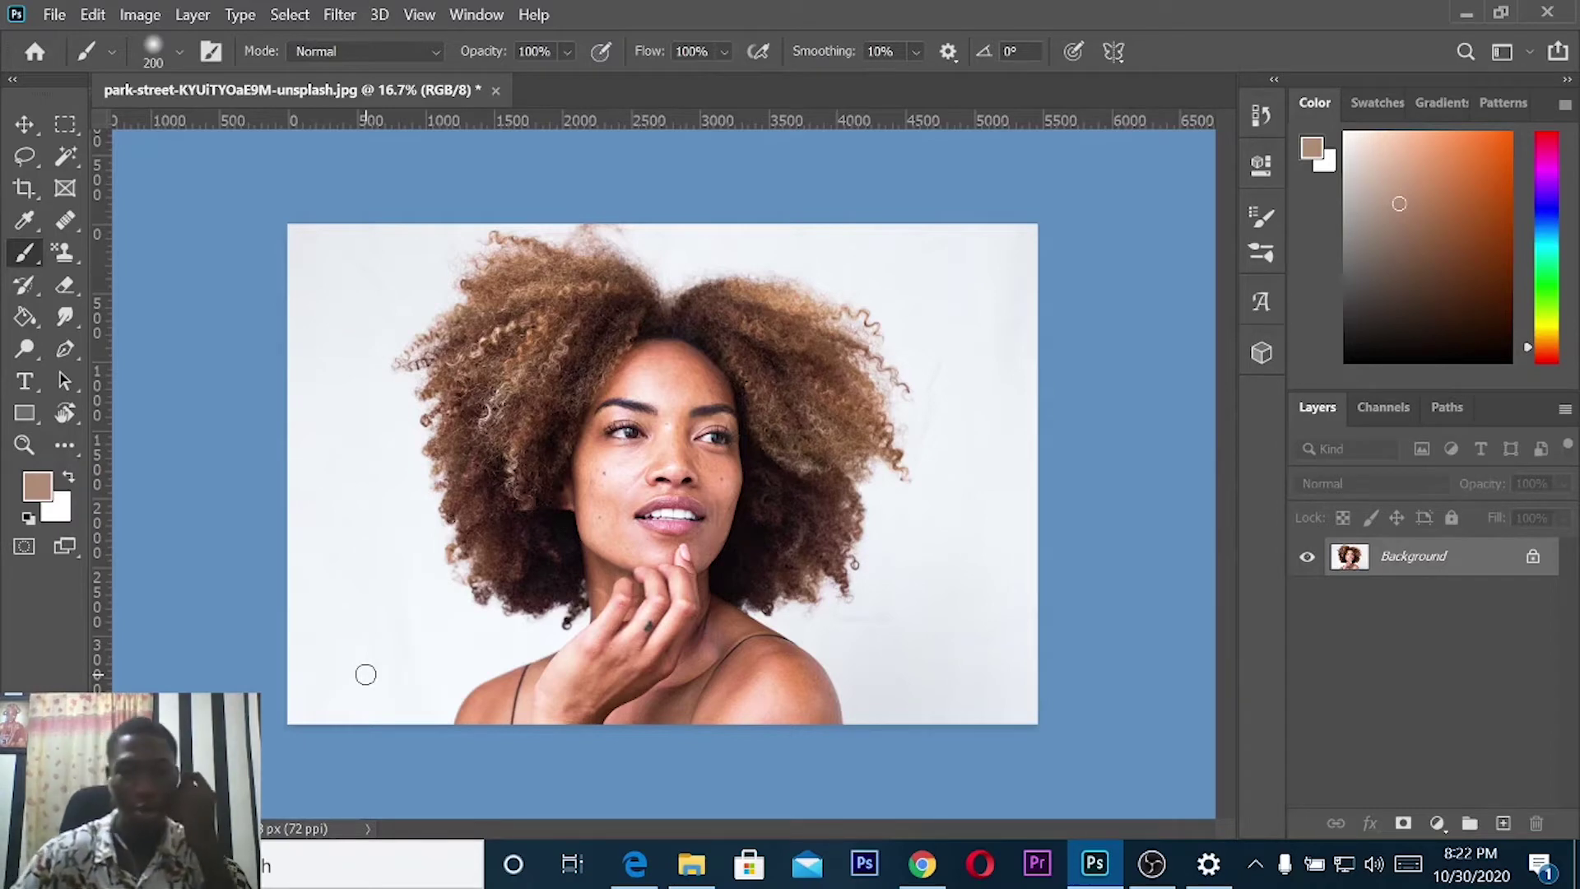
Zoom in and trace a curved Pen Tool path along the left shoulder edge.
{"action": "key", "text": "ctrl+plus"}
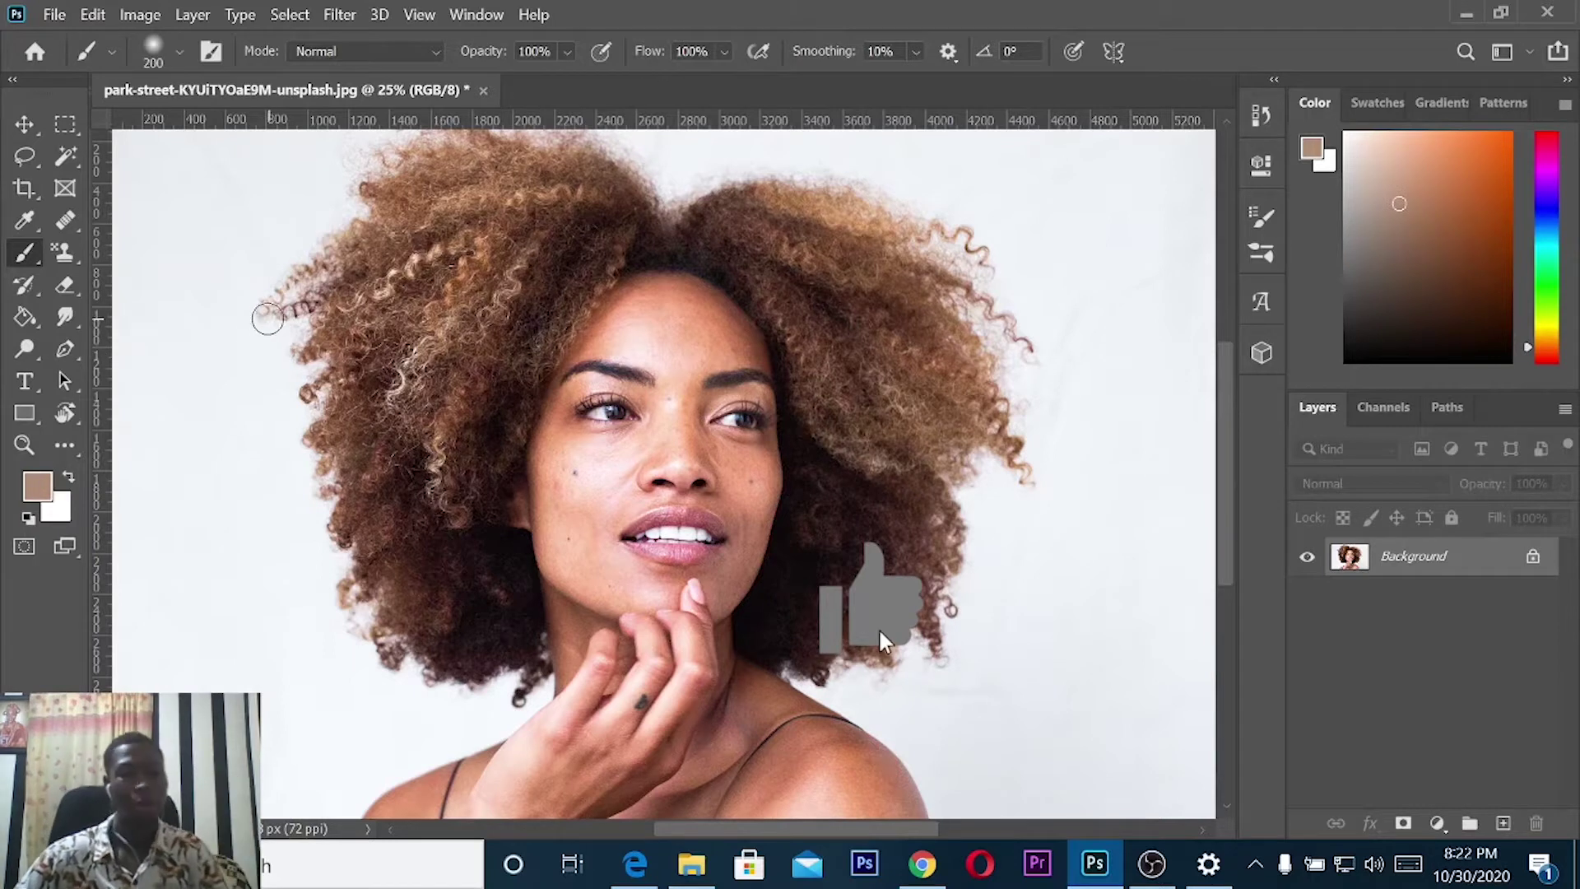
{"action": "left_click", "coordinate": [66, 352]}
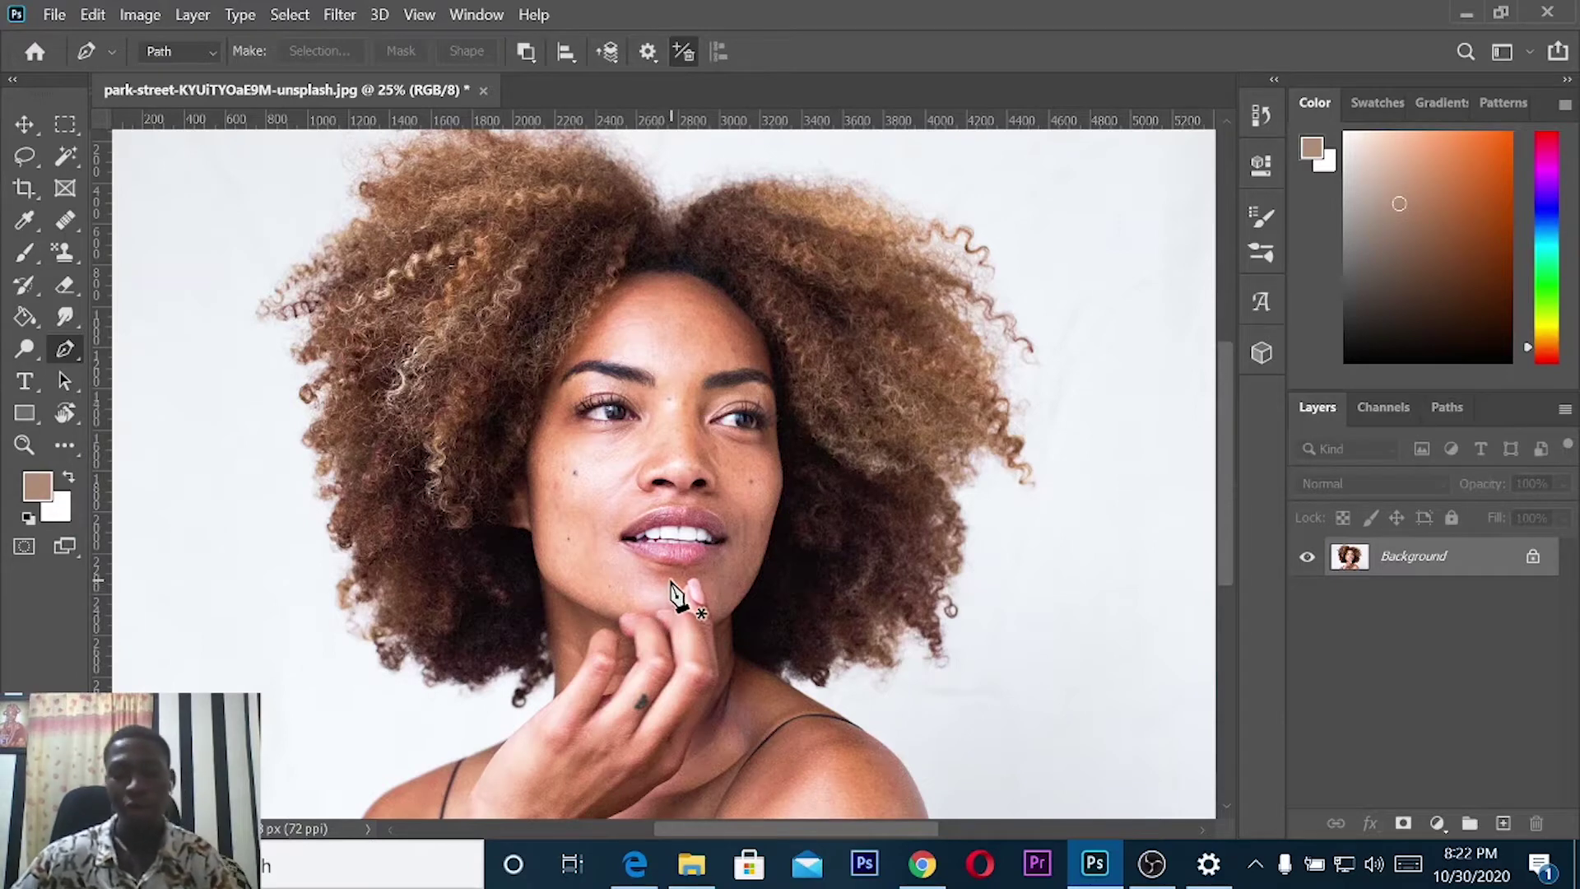
{"action": "left_click_drag", "start_coordinate": [606, 592], "coordinate": [731, 419]}
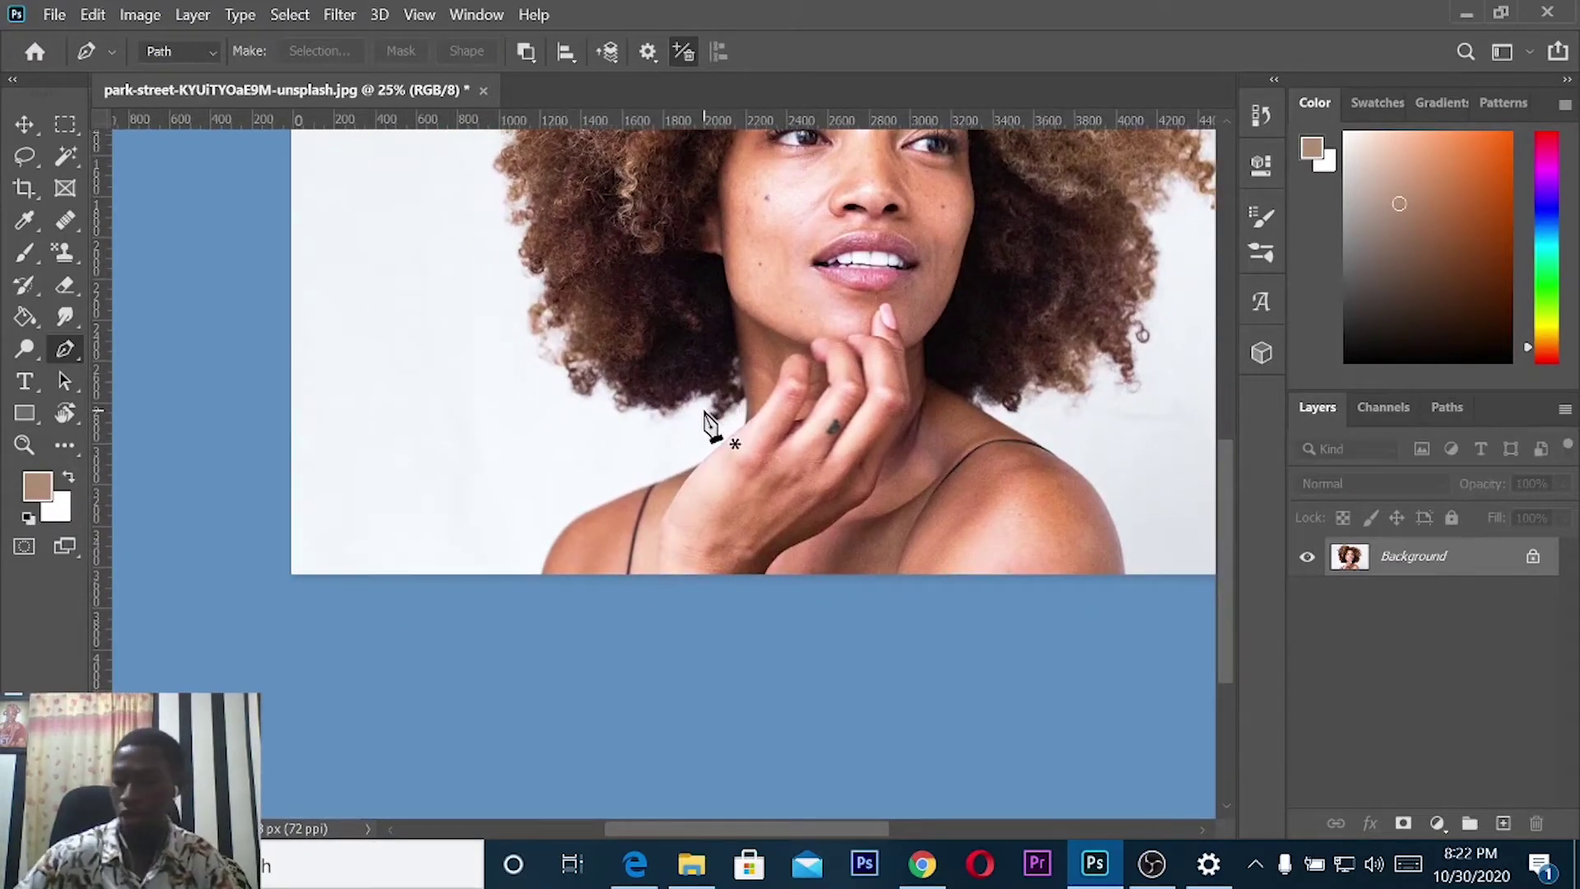
{"action": "key", "text": "ctrl+plus"}
{"action": "key", "text": "ctrl+plus"}
{"action": "left_click_drag", "start_coordinate": [775, 481], "coordinate": [800, 434]}
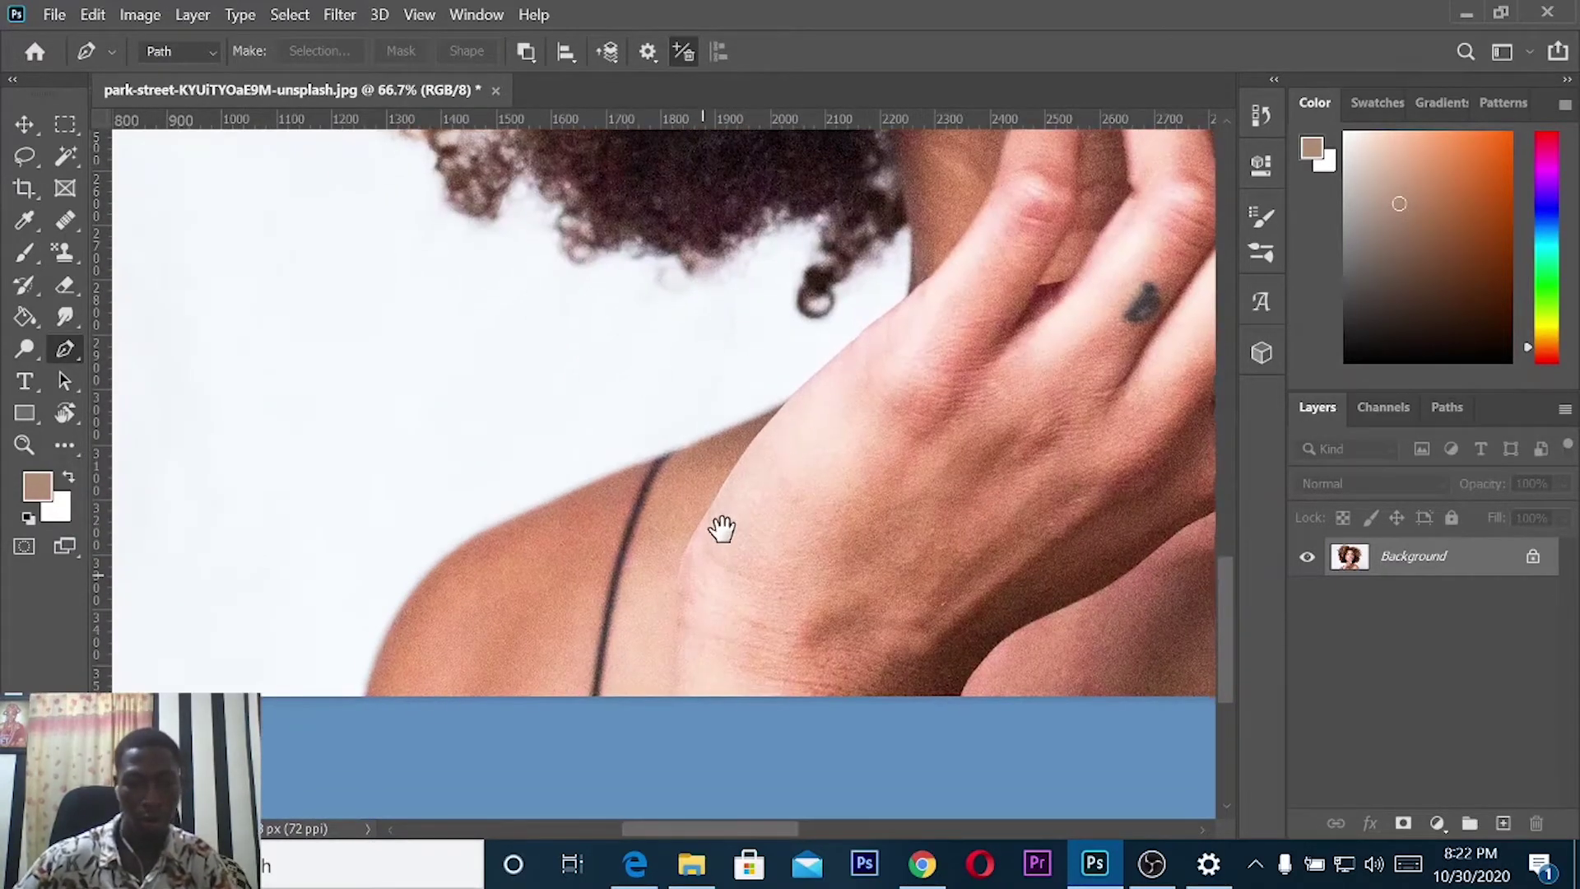
{"action": "left_click", "coordinate": [362, 698]}
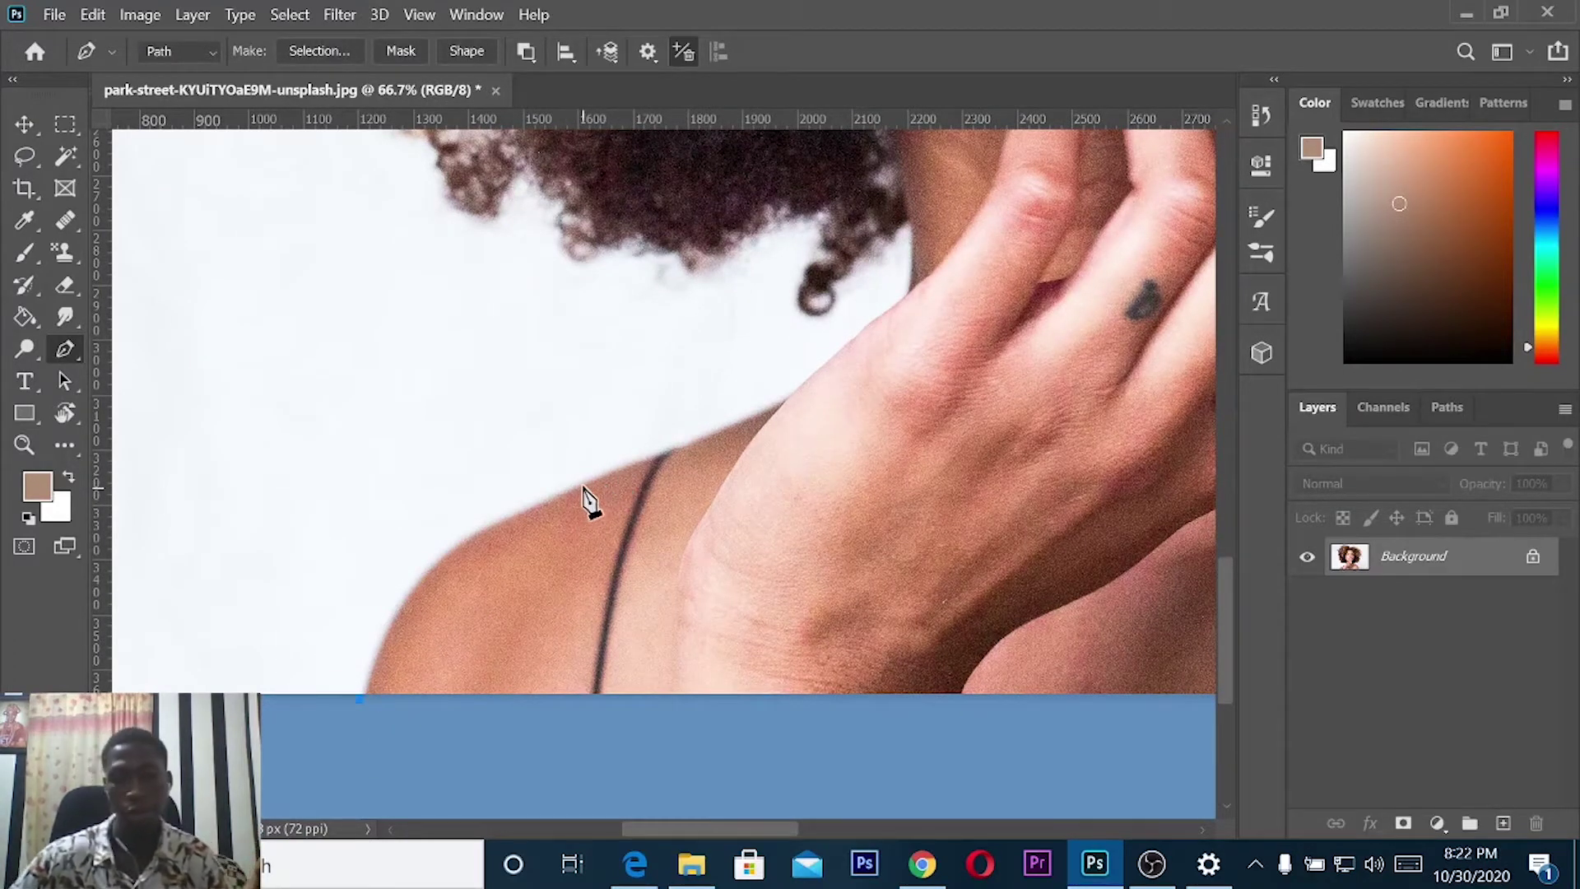
{"action": "left_click_drag", "start_coordinate": [585, 482], "coordinate": [737, 437]}
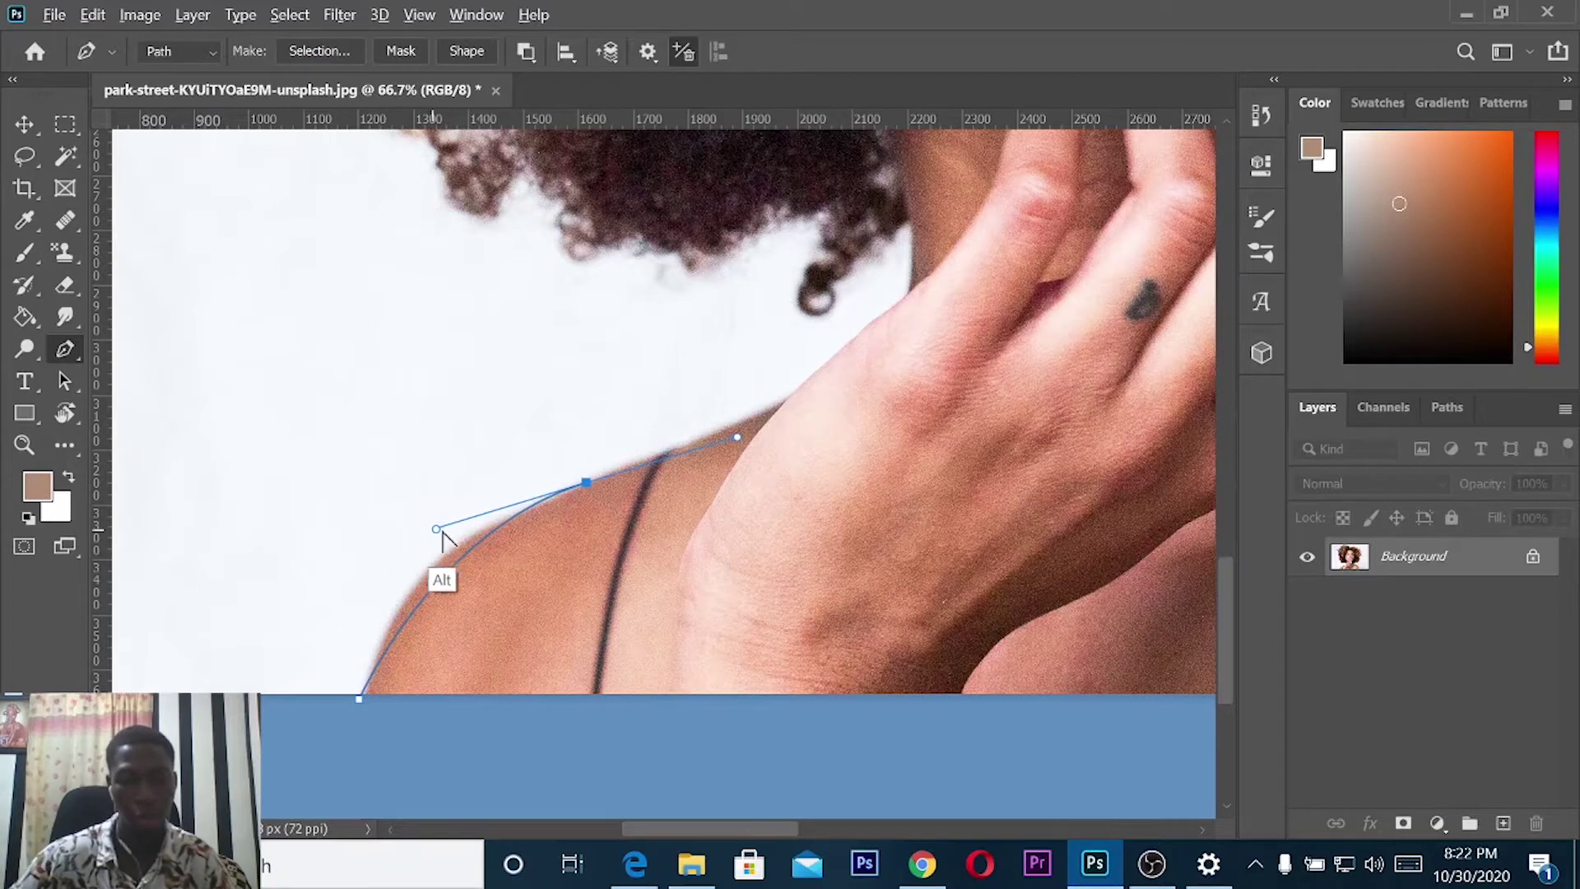
{"action": "left_click_drag", "start_coordinate": [437, 531], "coordinate": [400, 542]}
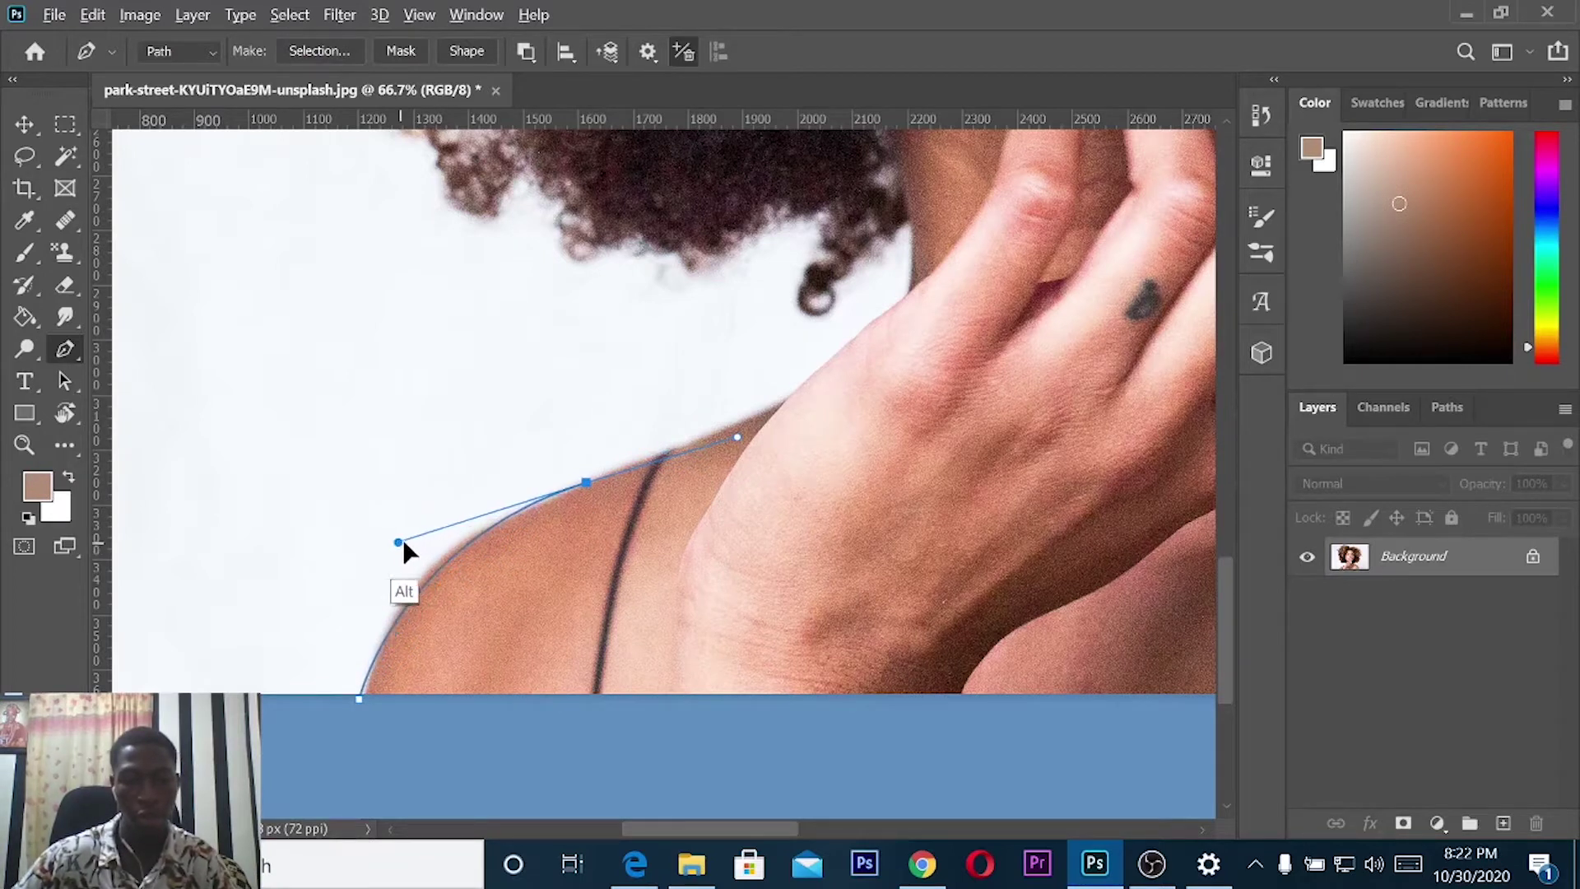
{"action": "left_click_drag", "start_coordinate": [743, 445], "coordinate": [765, 417]}
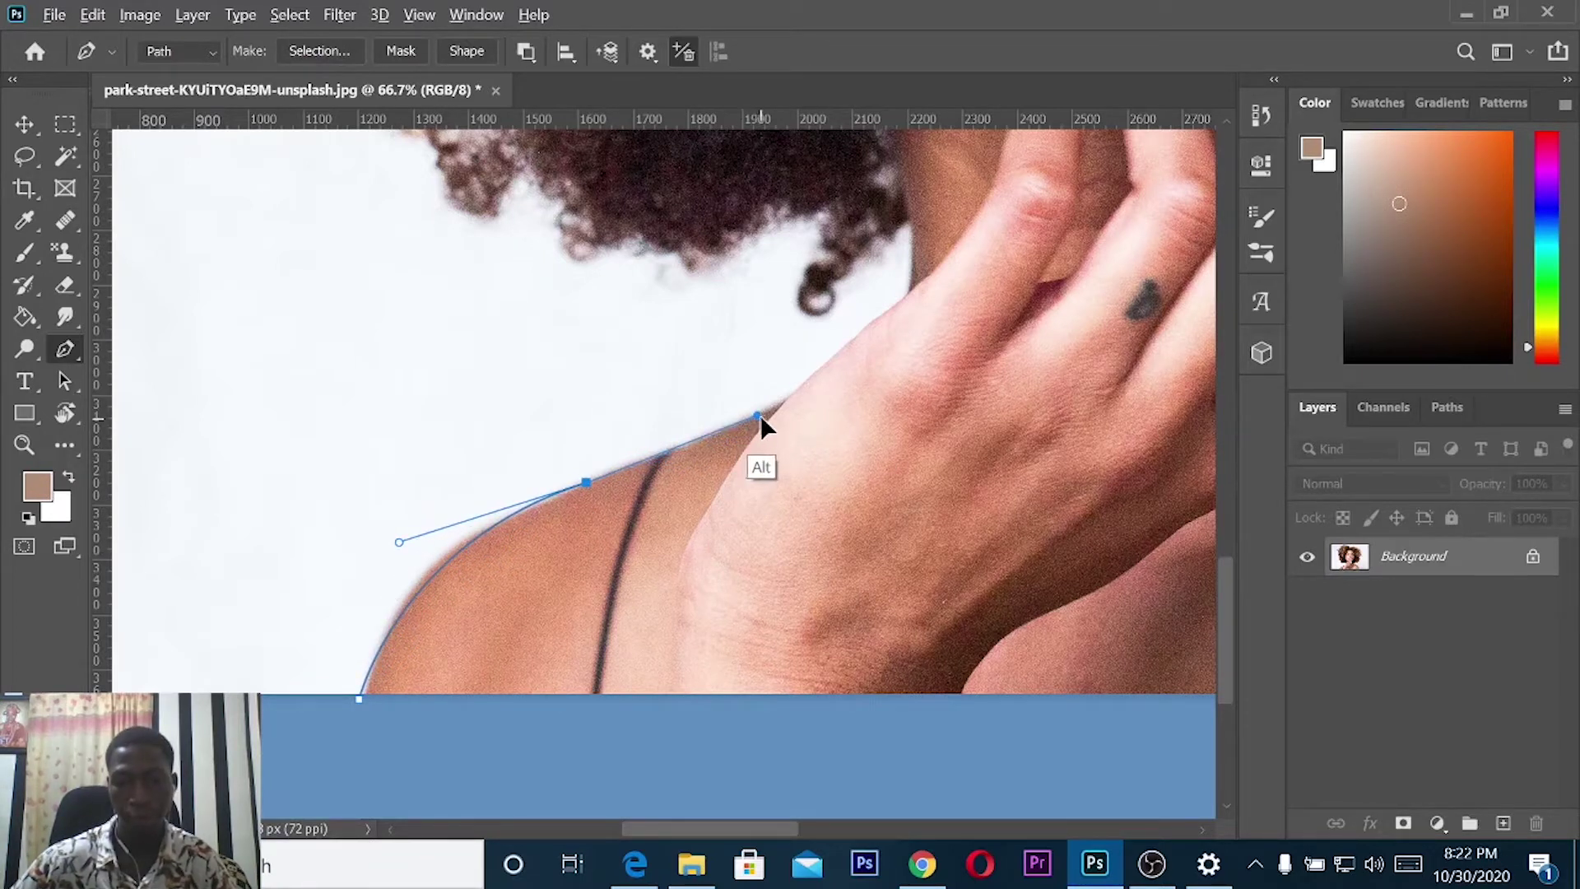
Continue the path up the hand's edge and along the lower-left edge of the hair.
{"action": "left_click", "coordinate": [783, 404]}
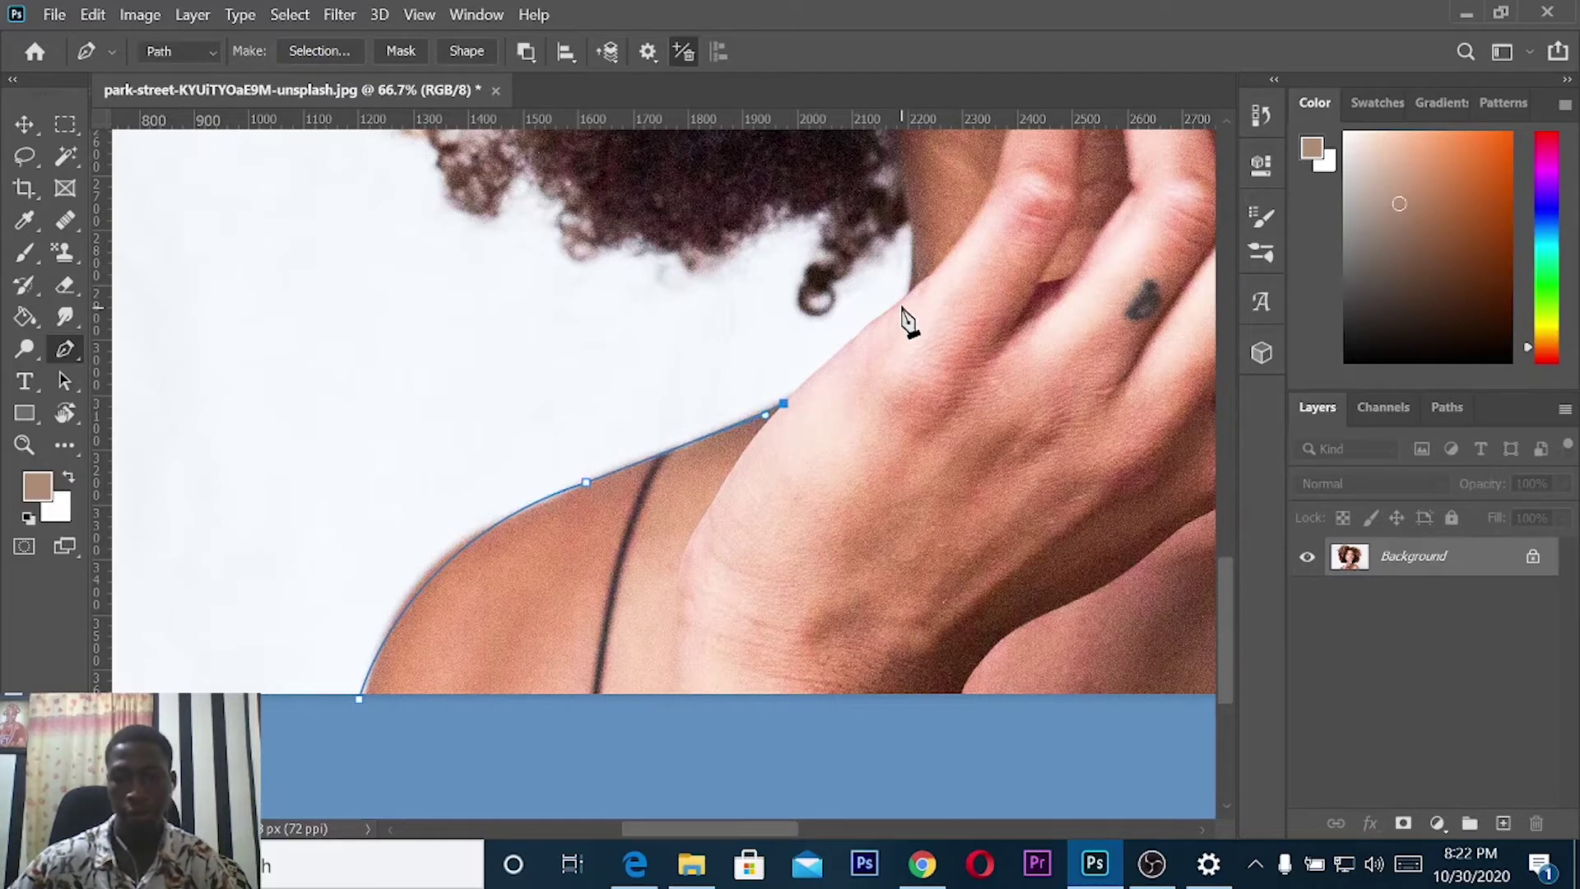
{"action": "left_click_drag", "start_coordinate": [902, 302], "coordinate": [915, 288]}
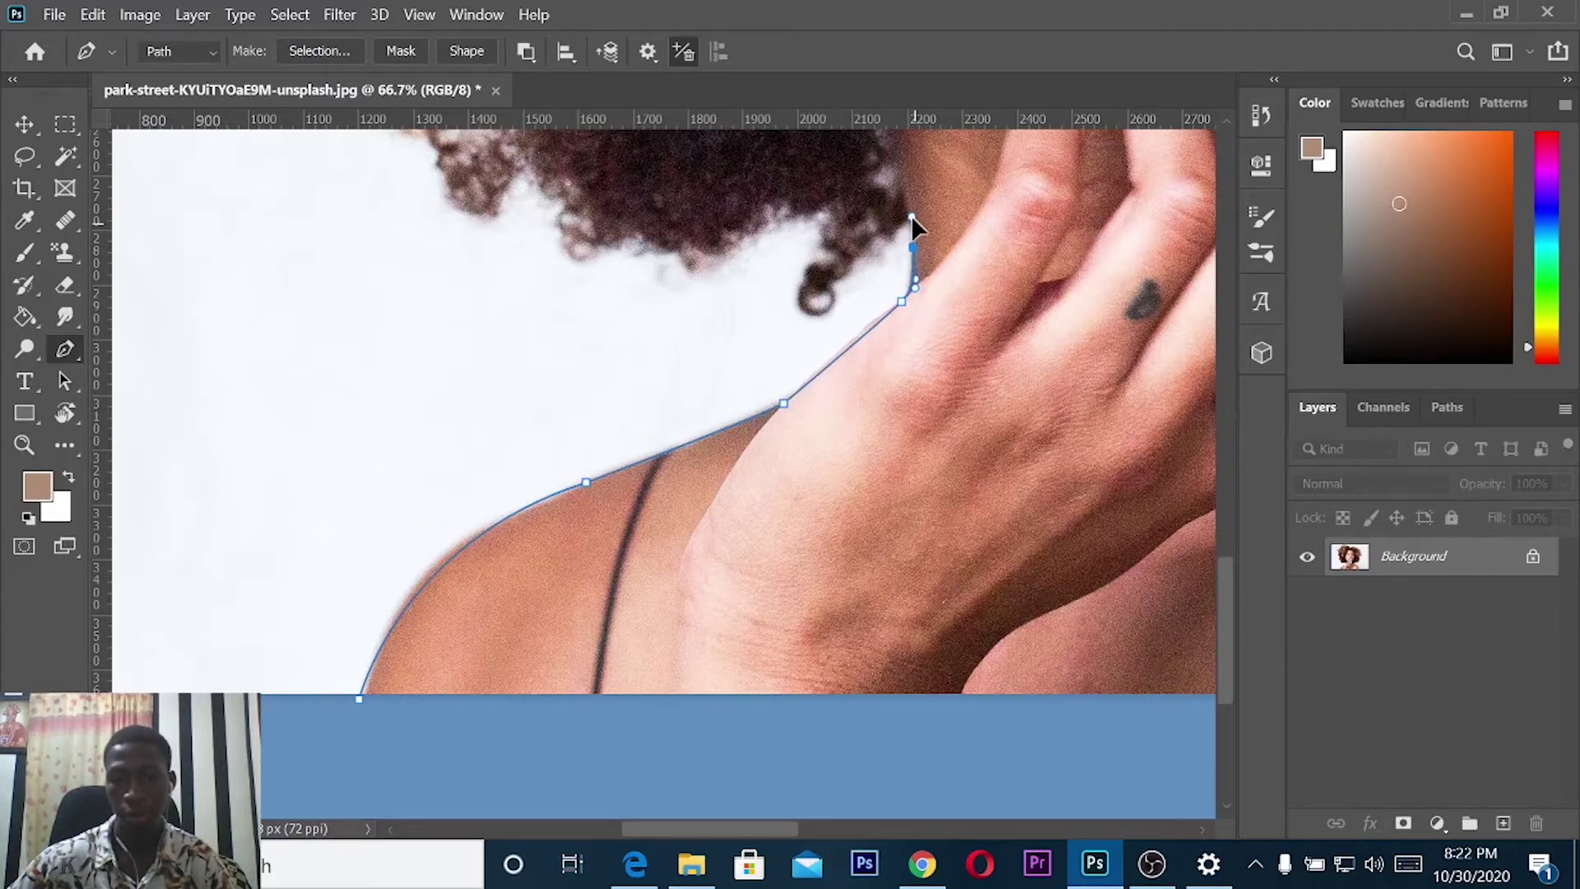
{"action": "left_click", "coordinate": [898, 198]}
{"action": "left_click_drag", "start_coordinate": [855, 143], "coordinate": [903, 414]}
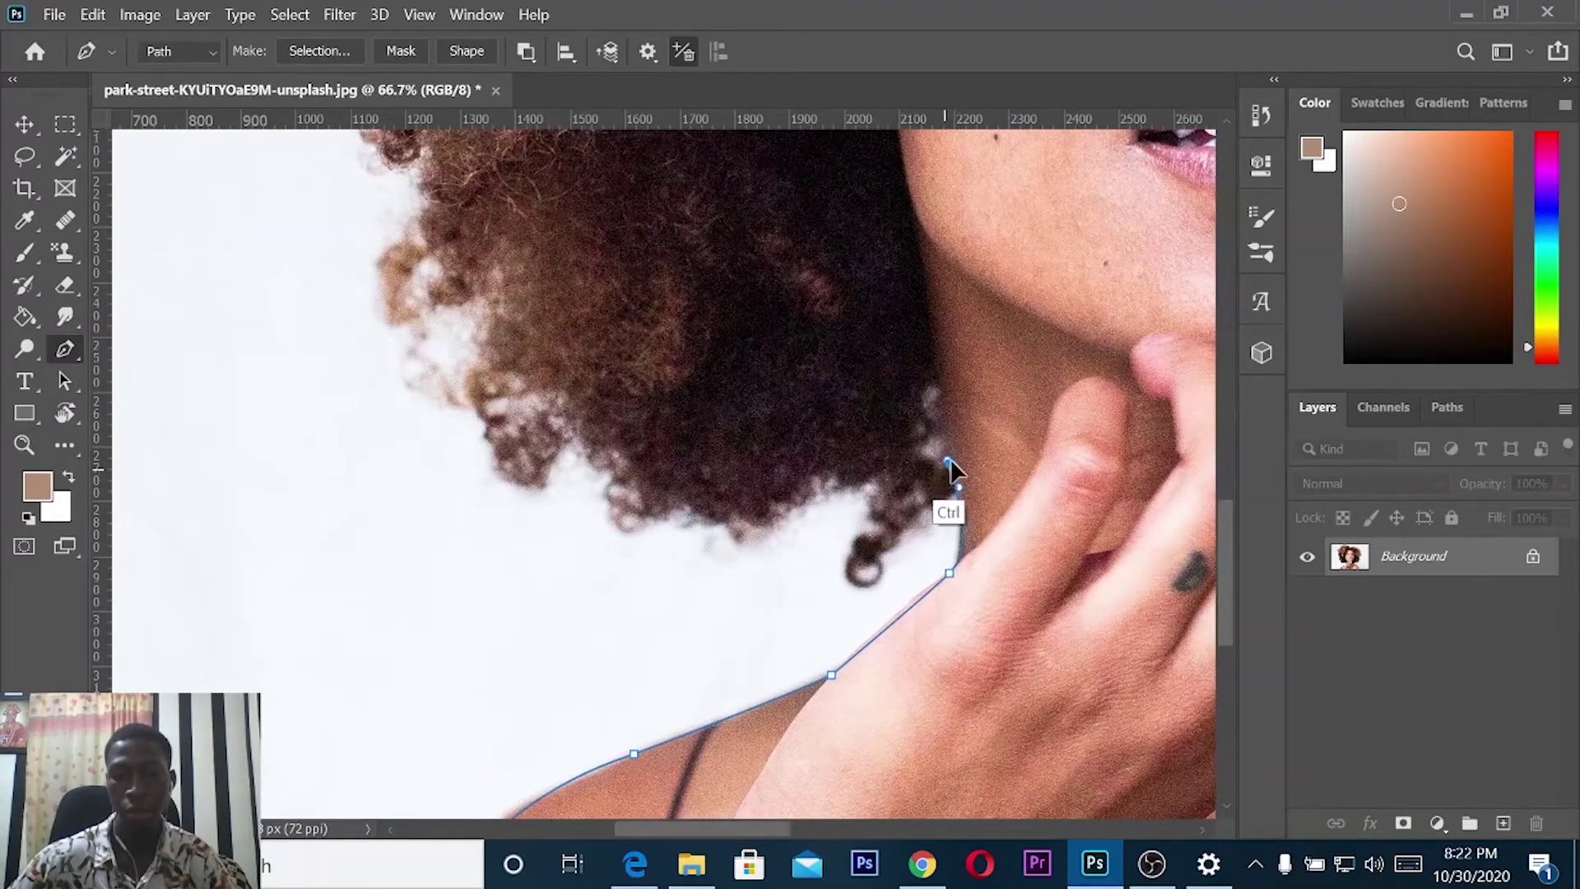
{"action": "left_click_drag", "start_coordinate": [923, 352], "coordinate": [903, 333]}
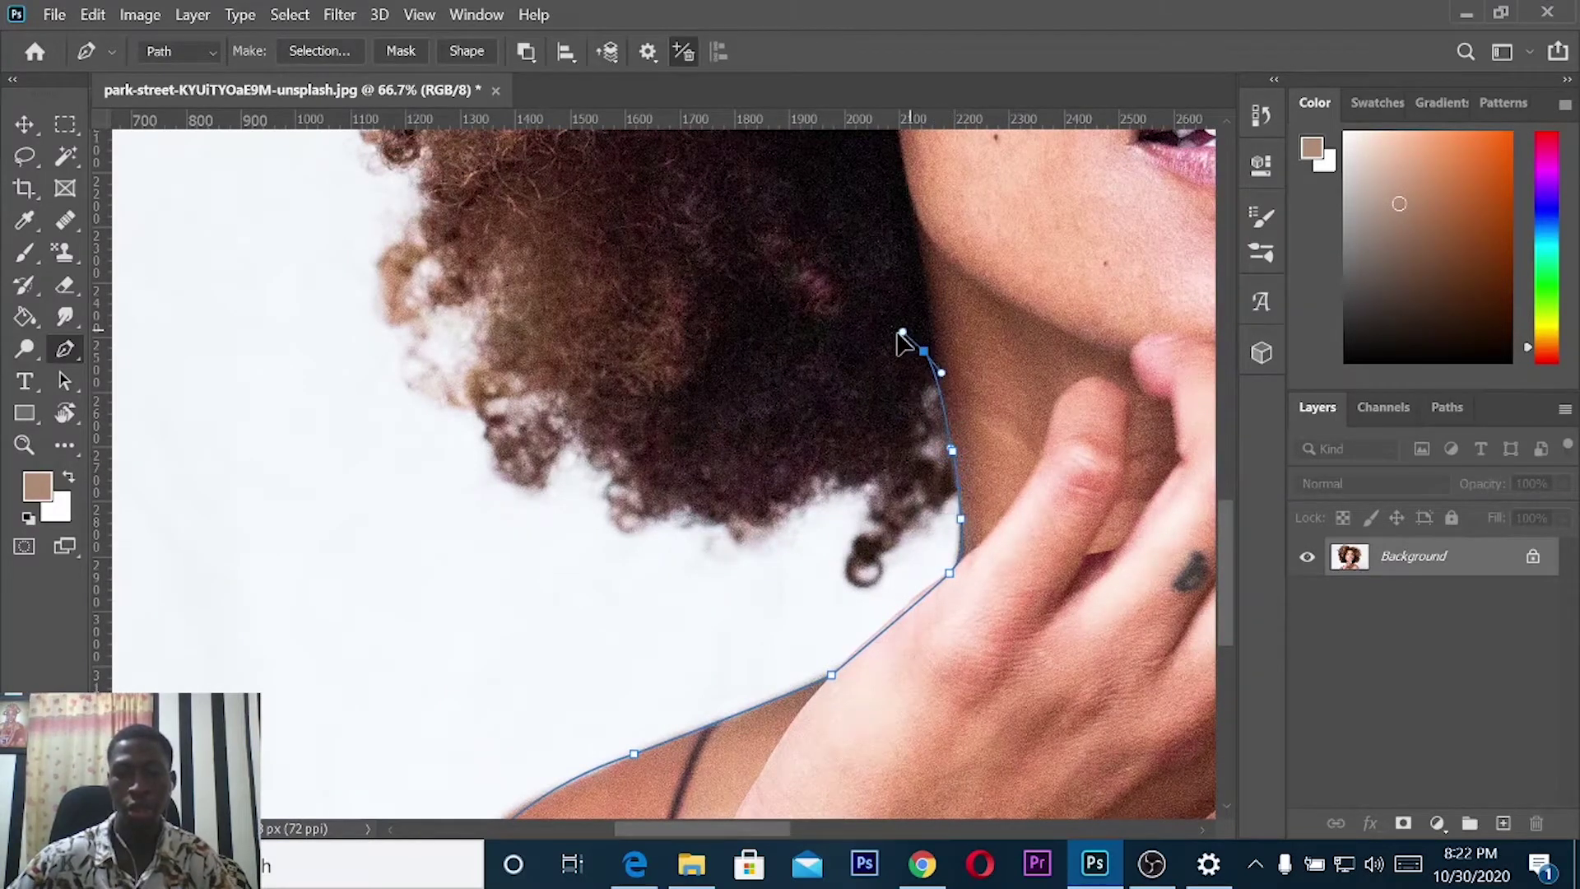
{"action": "left_click_drag", "start_coordinate": [790, 451], "coordinate": [683, 428]}
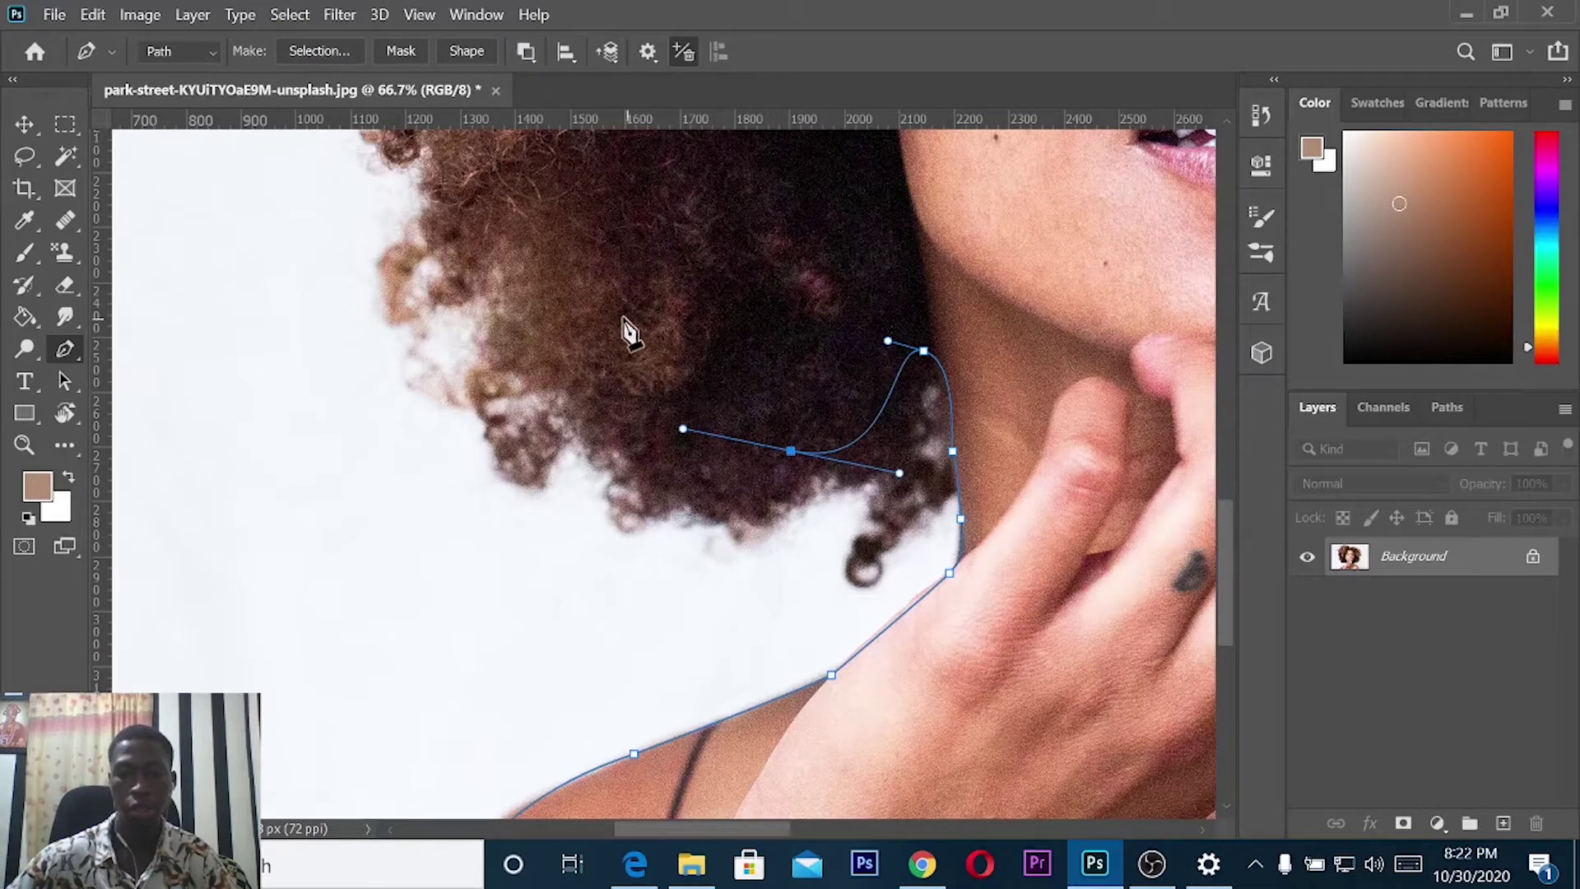
{"action": "mouse_move", "coordinate": [566, 288]}
{"action": "left_mouse_down"}
{"action": "mouse_move", "coordinate": [515, 216]}
{"action": "mouse_move", "coordinate": [702, 483]}
{"action": "left_mouse_up"}
{"action": "mouse_move", "coordinate": [613, 272]}
{"action": "left_mouse_down"}
{"action": "mouse_move", "coordinate": [619, 241]}
{"action": "mouse_move", "coordinate": [592, 186]}
{"action": "left_mouse_up"}
{"action": "scroll", "coordinate": [581, 234], "scroll_direction": "down", "scroll_amount": 2}
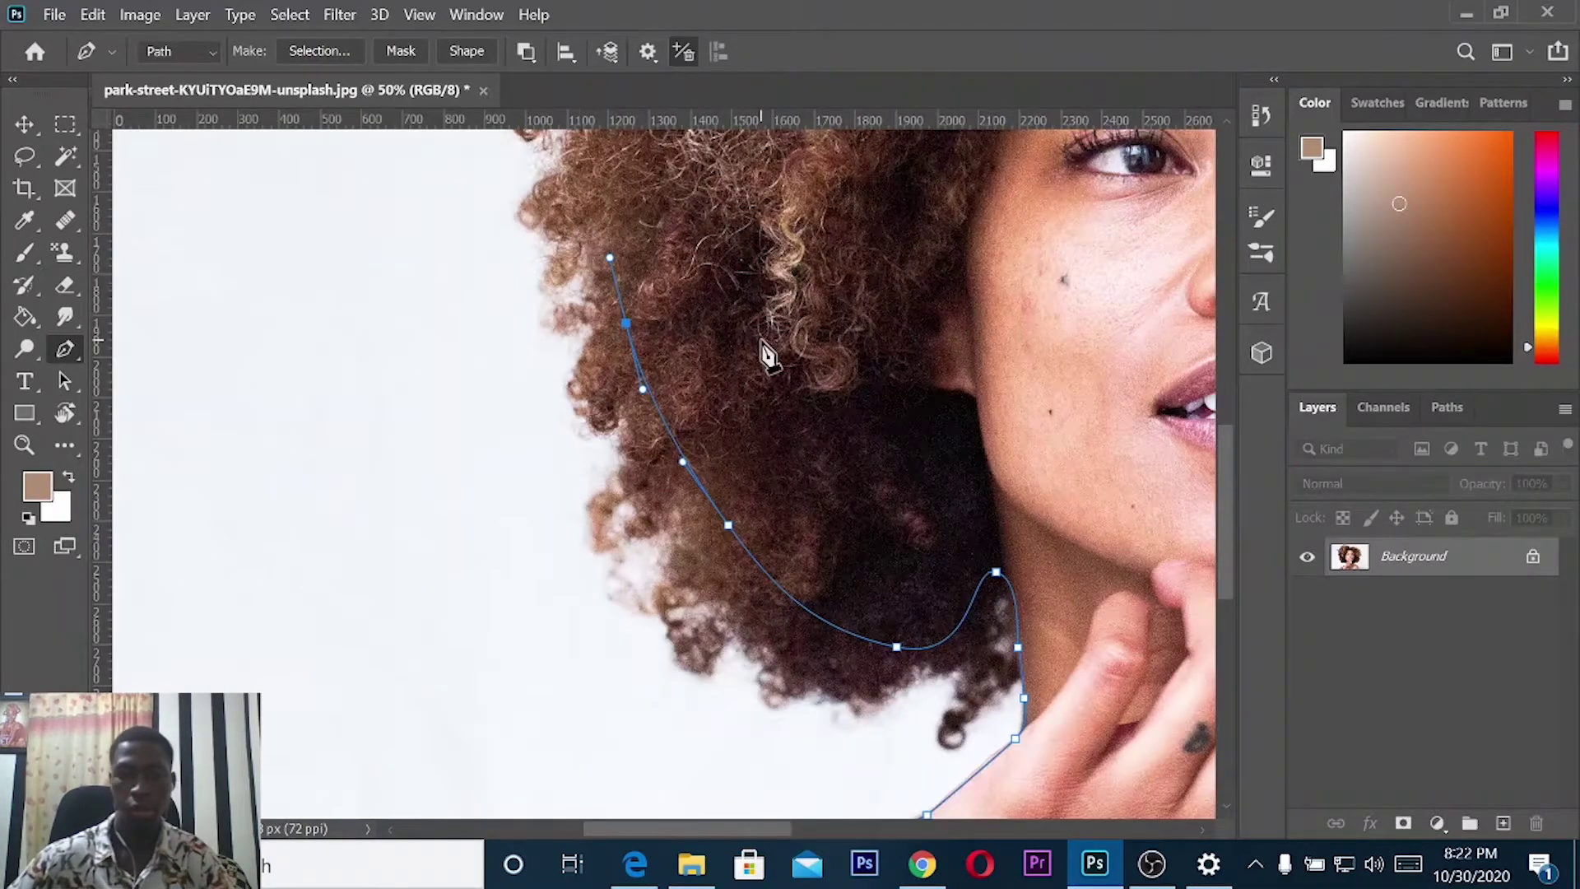
Extend the pen path from the hair's left edge over the top and down the right side.
{"action": "scroll", "coordinate": [765, 349], "scroll_direction": "down", "scroll_amount": 1}
{"action": "left_click_drag", "start_coordinate": [655, 311], "coordinate": [644, 405]}
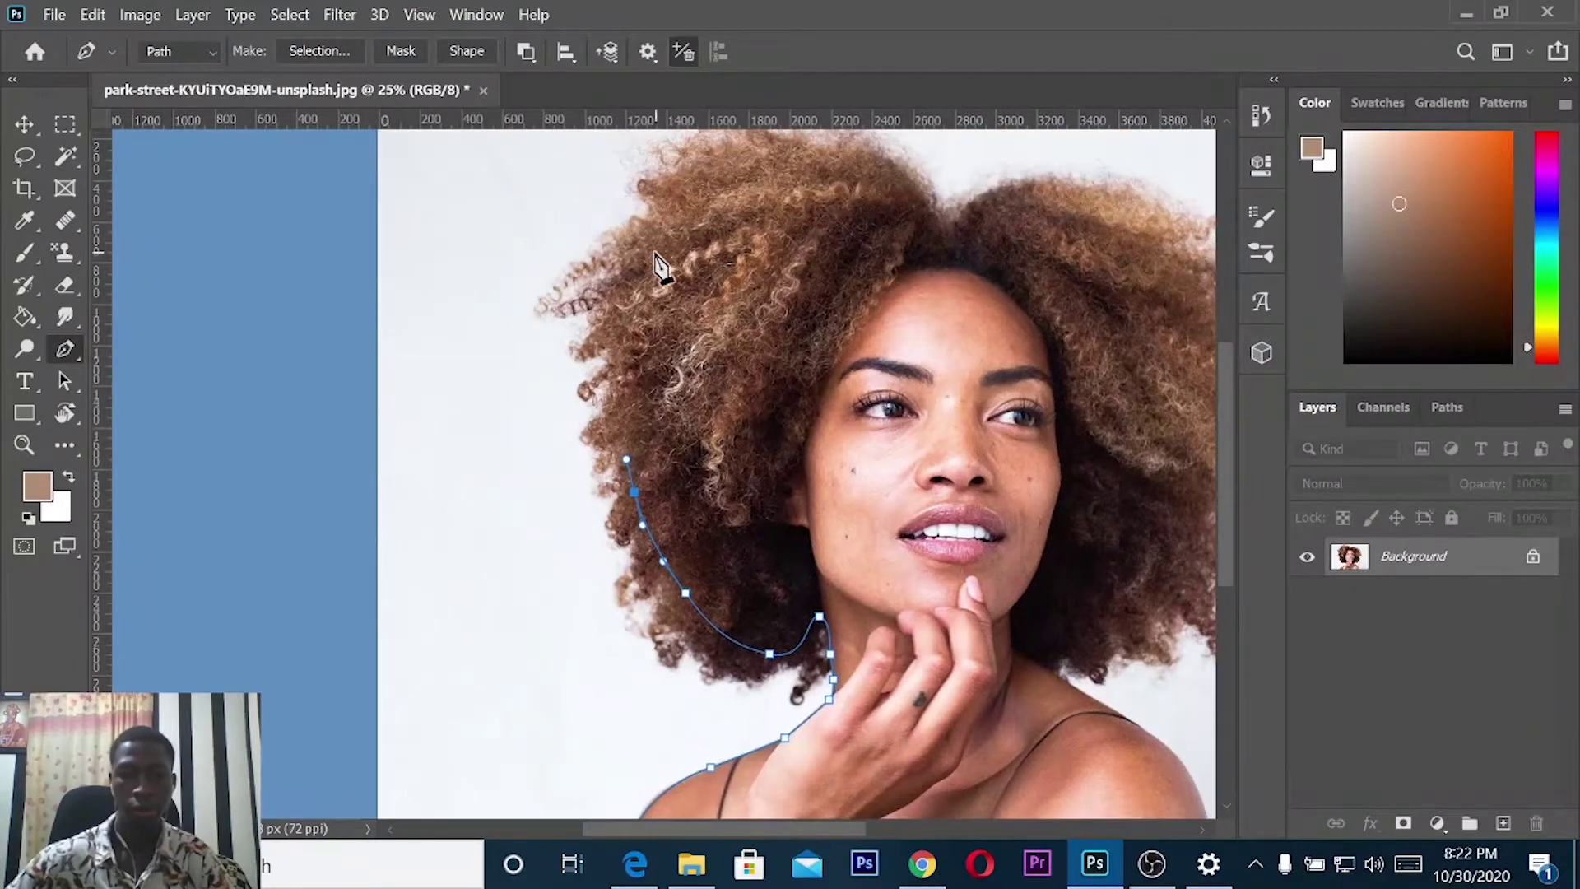
{"action": "left_click_drag", "start_coordinate": [638, 255], "coordinate": [672, 211]}
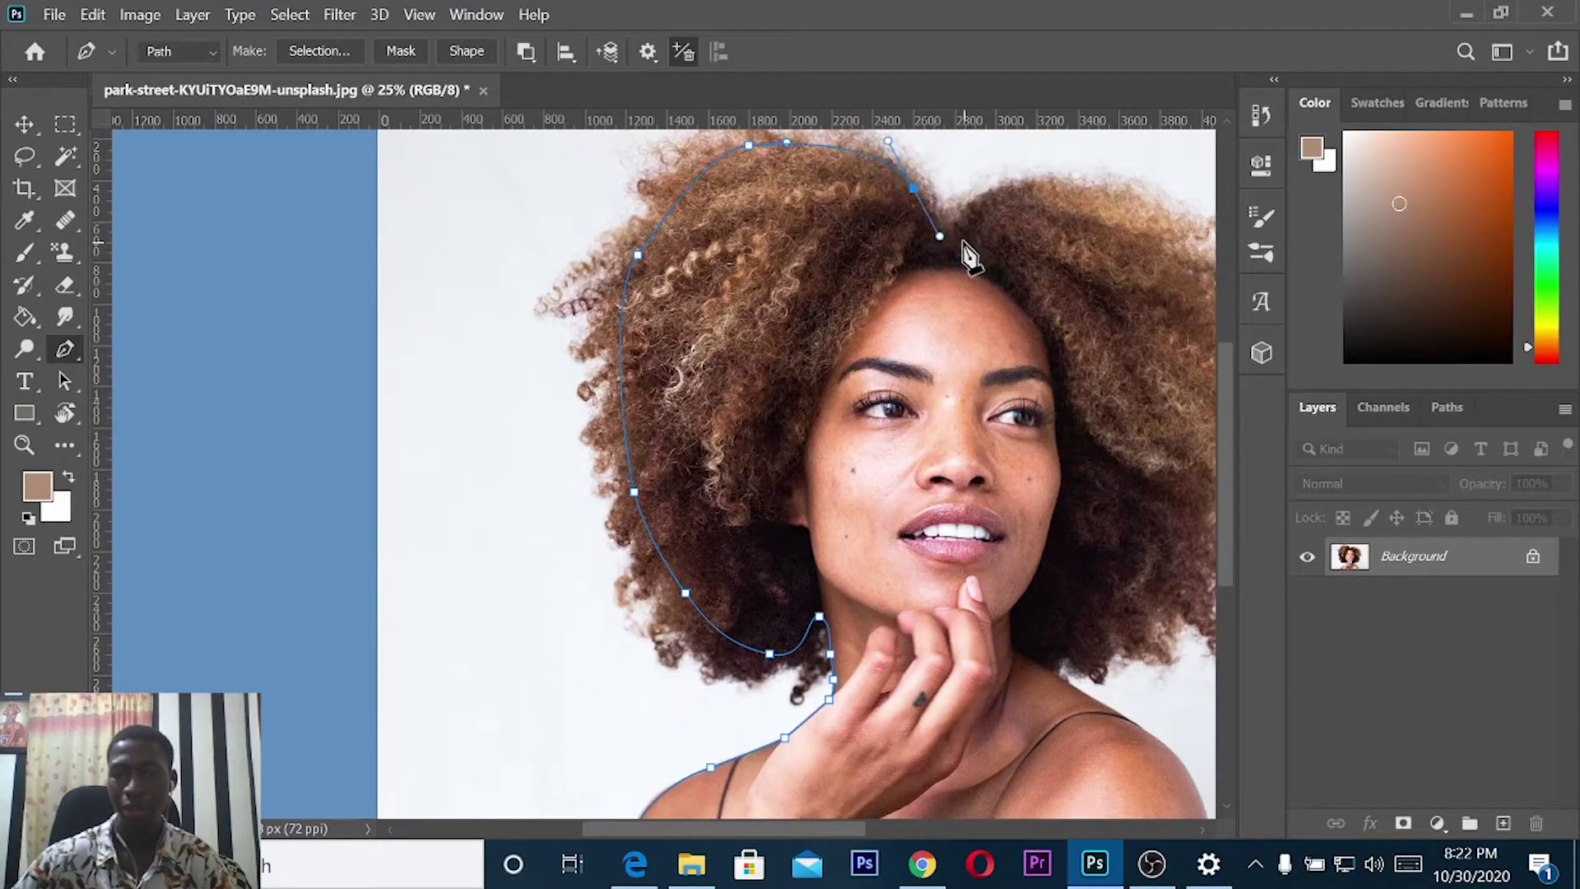
{"action": "left_click_drag", "start_coordinate": [953, 236], "coordinate": [966, 223]}
{"action": "left_click_drag", "start_coordinate": [1075, 198], "coordinate": [1144, 212]}
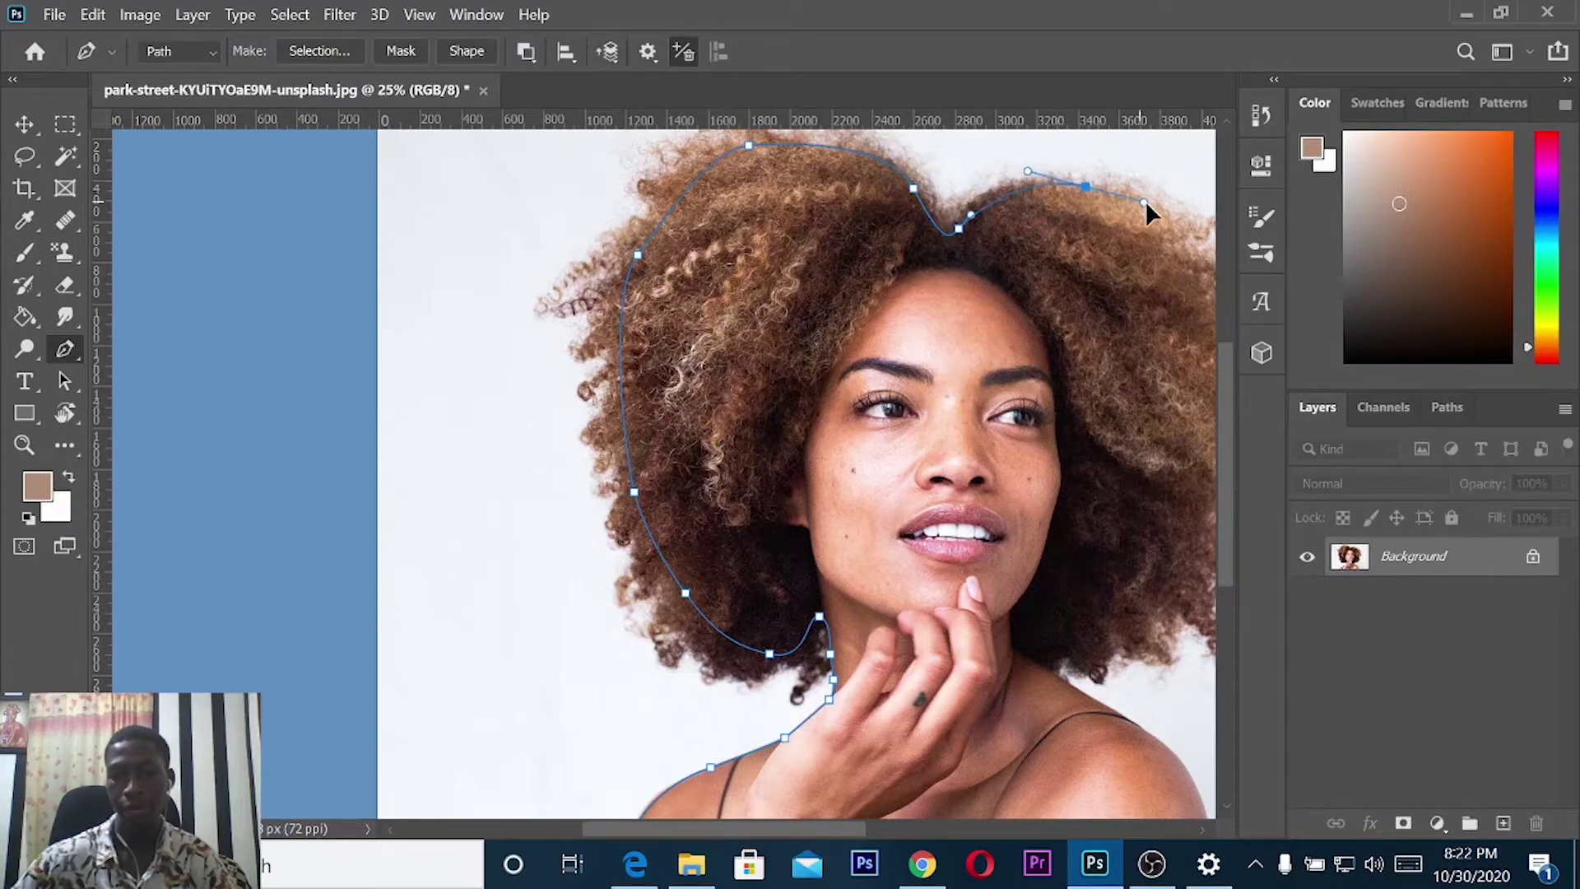
{"action": "left_click_drag", "start_coordinate": [1023, 299], "coordinate": [632, 276]}
{"action": "left_click_drag", "start_coordinate": [810, 244], "coordinate": [832, 287]}
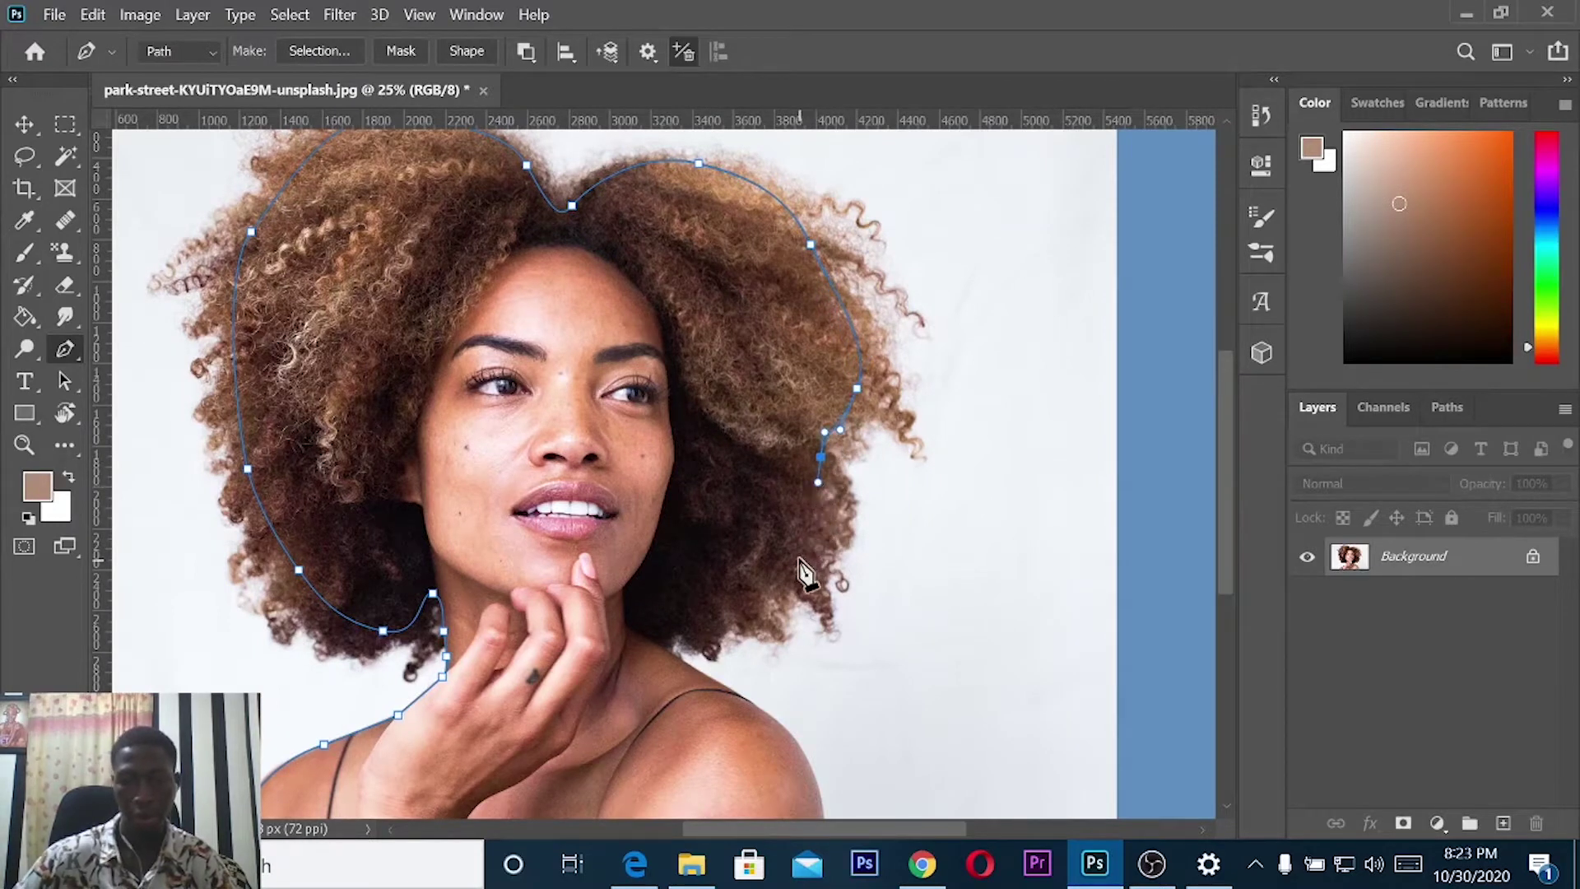
{"action": "mouse_move", "coordinate": [796, 557]}
{"action": "left_mouse_down"}
{"action": "mouse_move", "coordinate": [723, 636]}
{"action": "mouse_move", "coordinate": [663, 638]}
{"action": "mouse_move", "coordinate": [626, 526]}
{"action": "left_mouse_up"}
Trace the pen path from the neck down the right shoulder to the image edge.
{"action": "key", "text": "ctrl+plus"}
{"action": "mouse_move", "coordinate": [738, 633]}
{"action": "left_mouse_down"}
{"action": "mouse_move", "coordinate": [731, 458]}
{"action": "mouse_move", "coordinate": [685, 457]}
{"action": "left_mouse_up"}
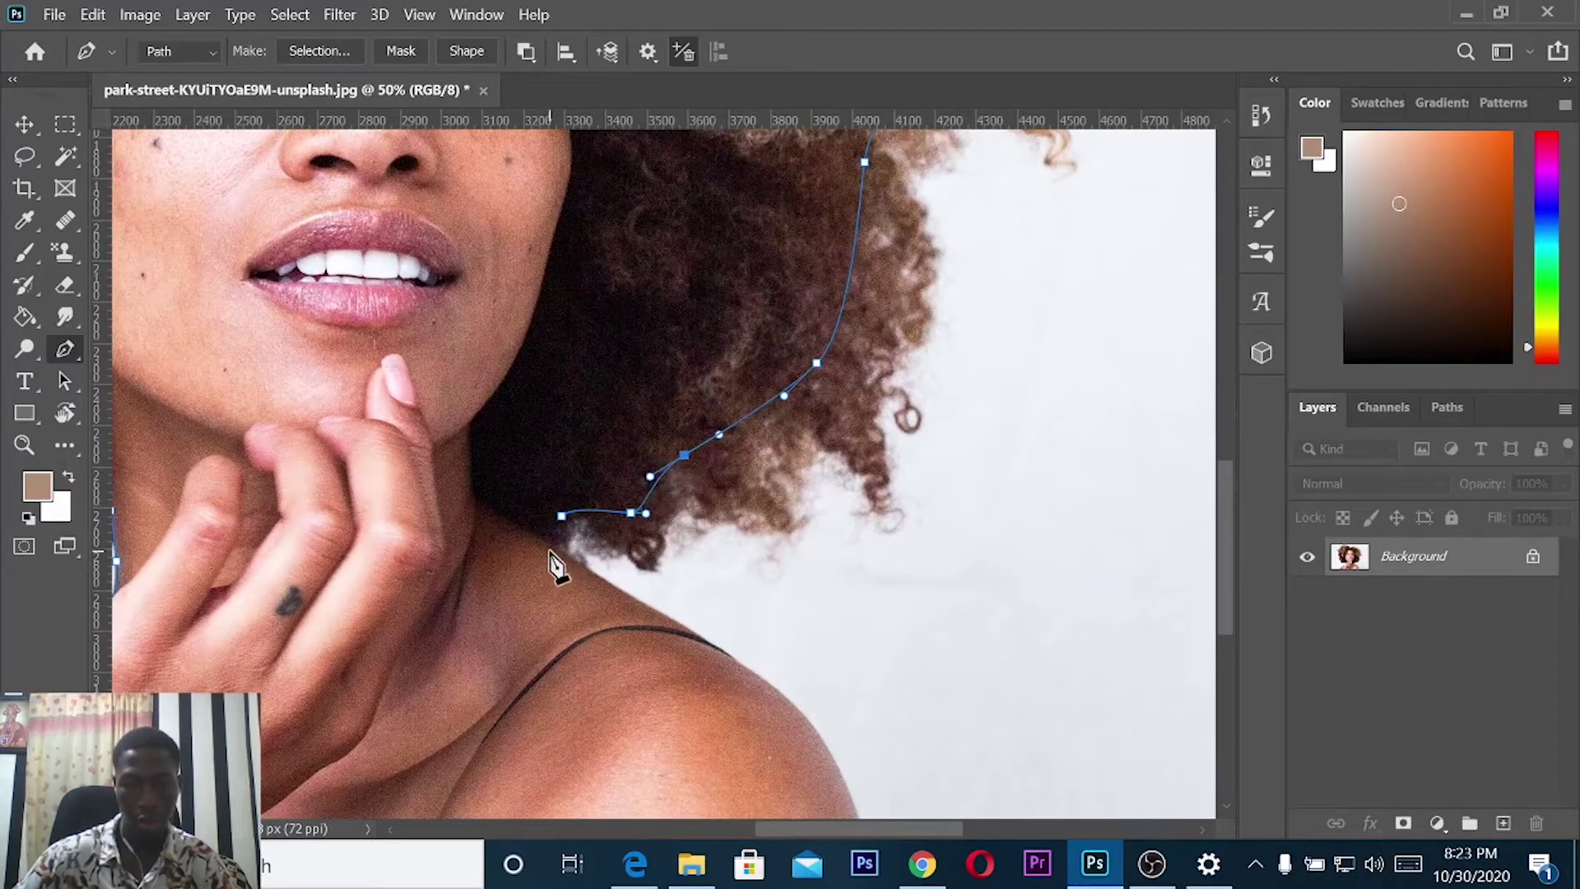
{"action": "left_click", "coordinate": [548, 546]}
{"action": "left_click_drag", "start_coordinate": [840, 780], "coordinate": [845, 812]}
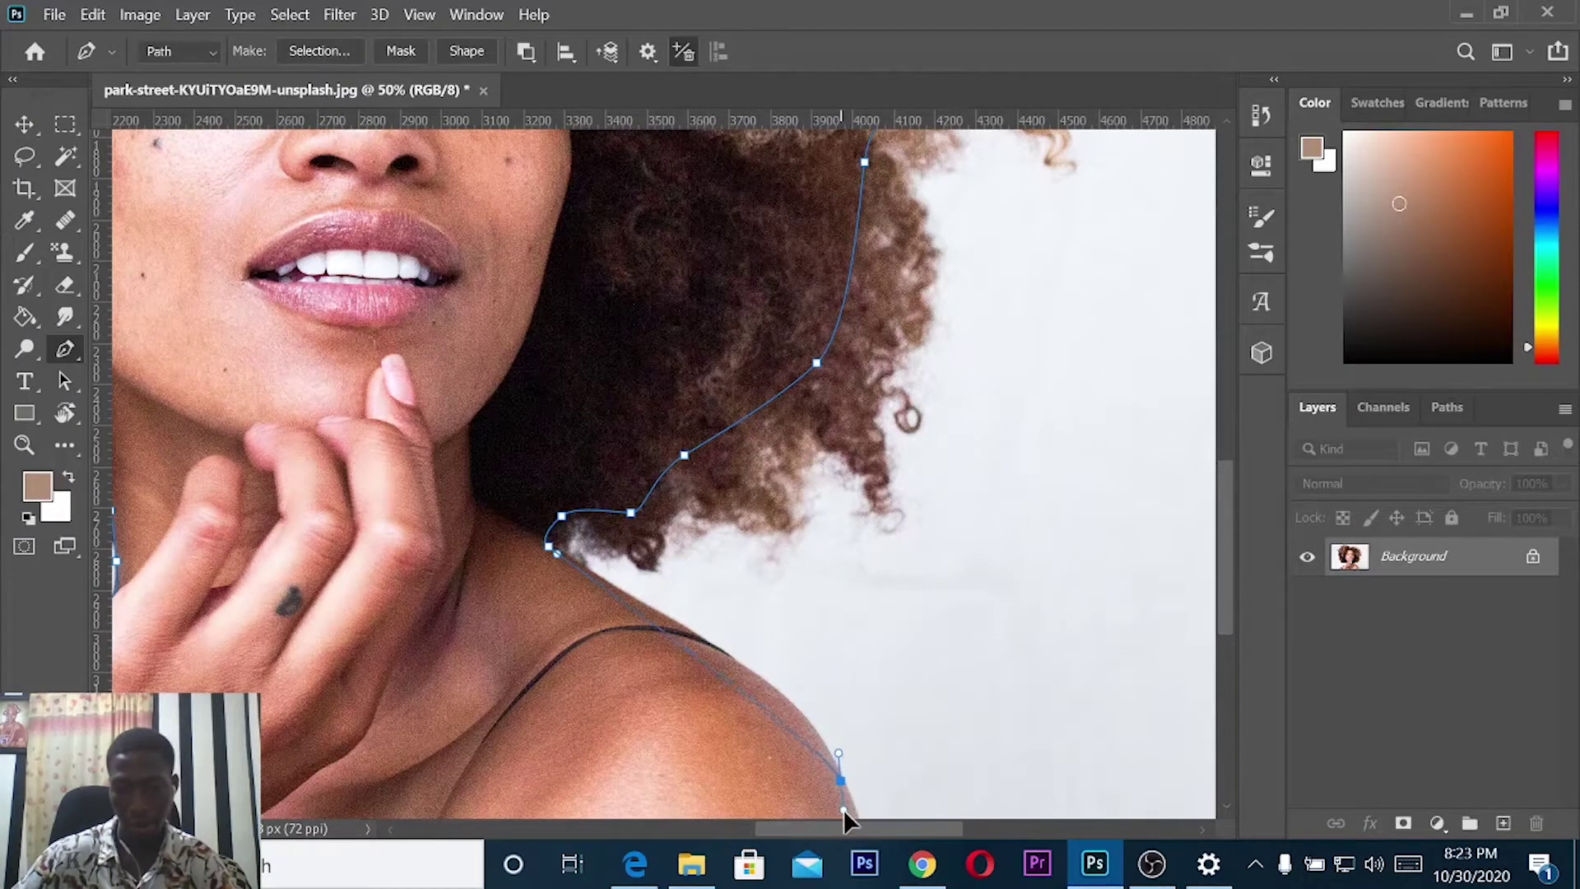
{"action": "left_click_drag", "start_coordinate": [836, 733], "coordinate": [645, 529]}
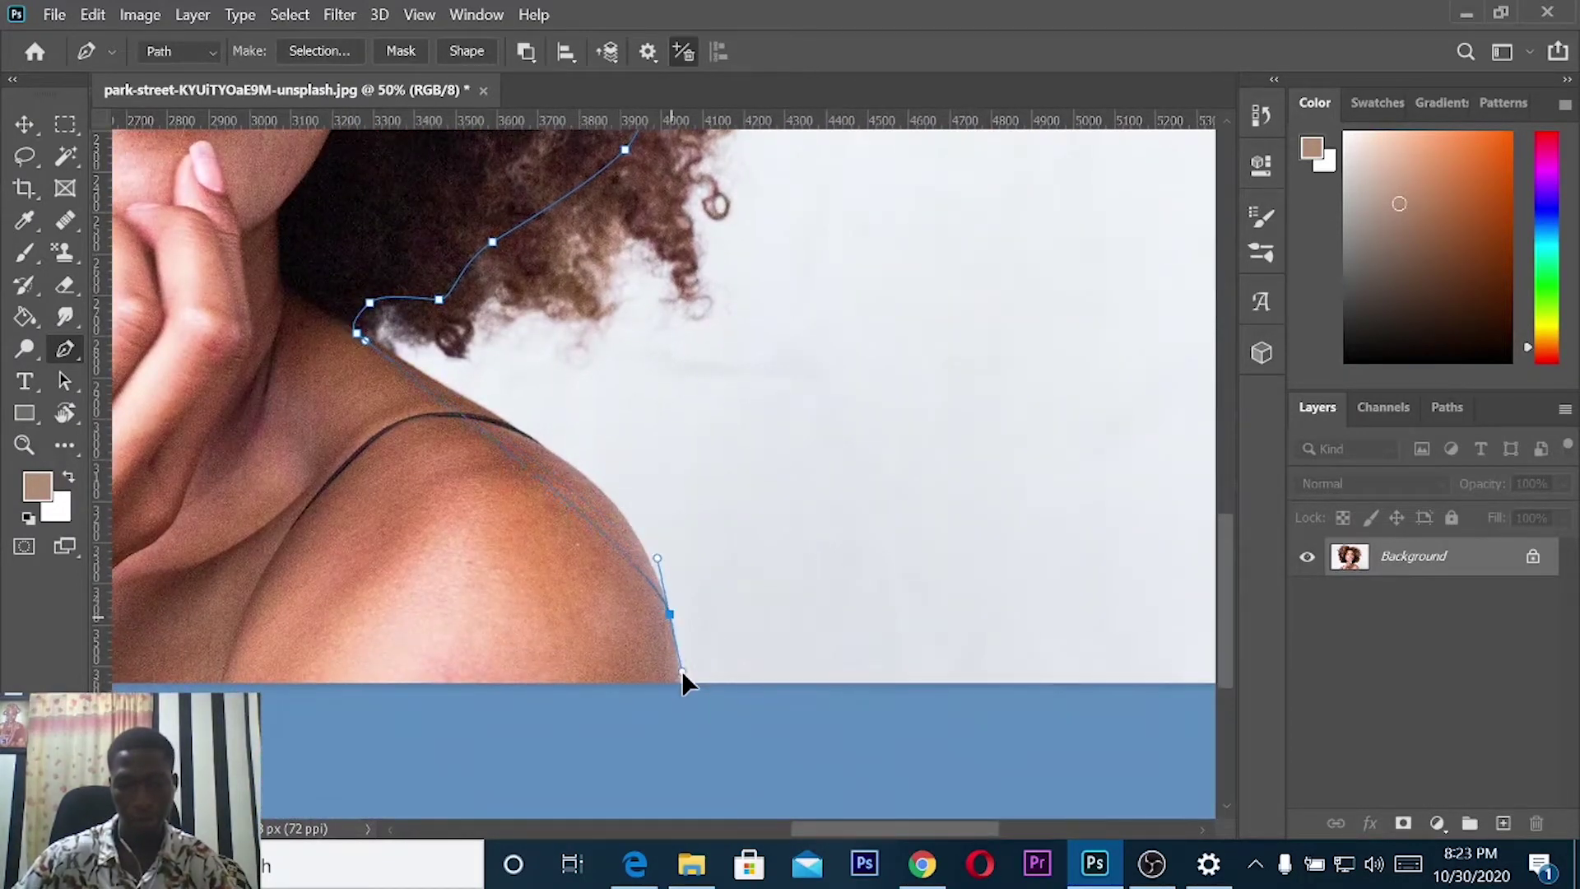
{"action": "mouse_move", "coordinate": [649, 531]}
{"action": "left_mouse_down"}
{"action": "mouse_move", "coordinate": [650, 478]}
{"action": "mouse_move", "coordinate": [654, 491]}
{"action": "left_mouse_up"}
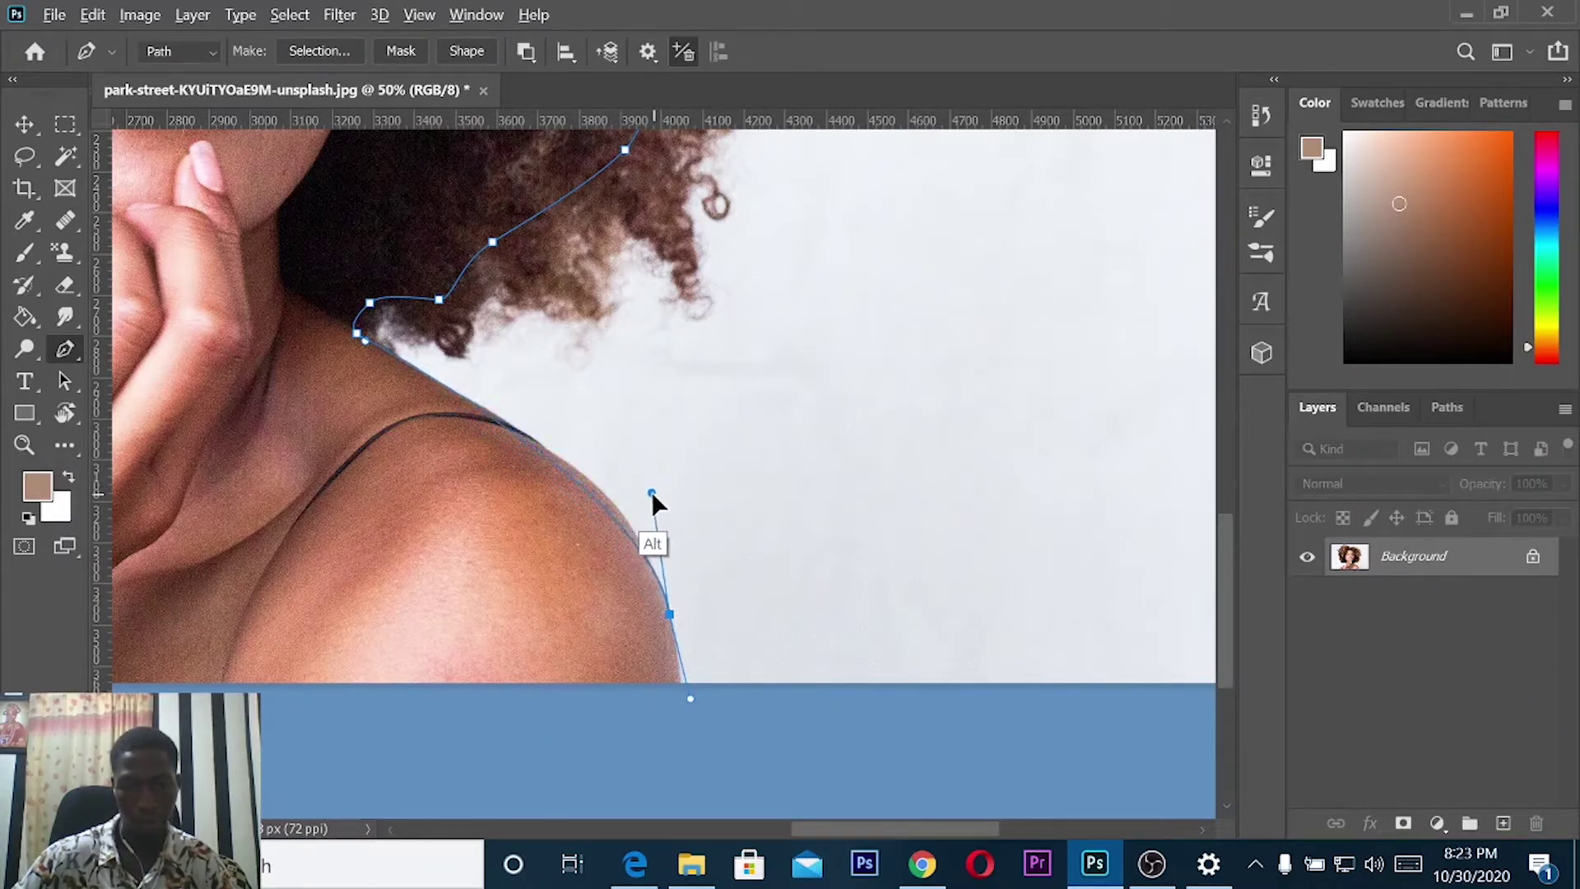
{"action": "left_click_drag", "start_coordinate": [690, 706], "coordinate": [679, 714]}
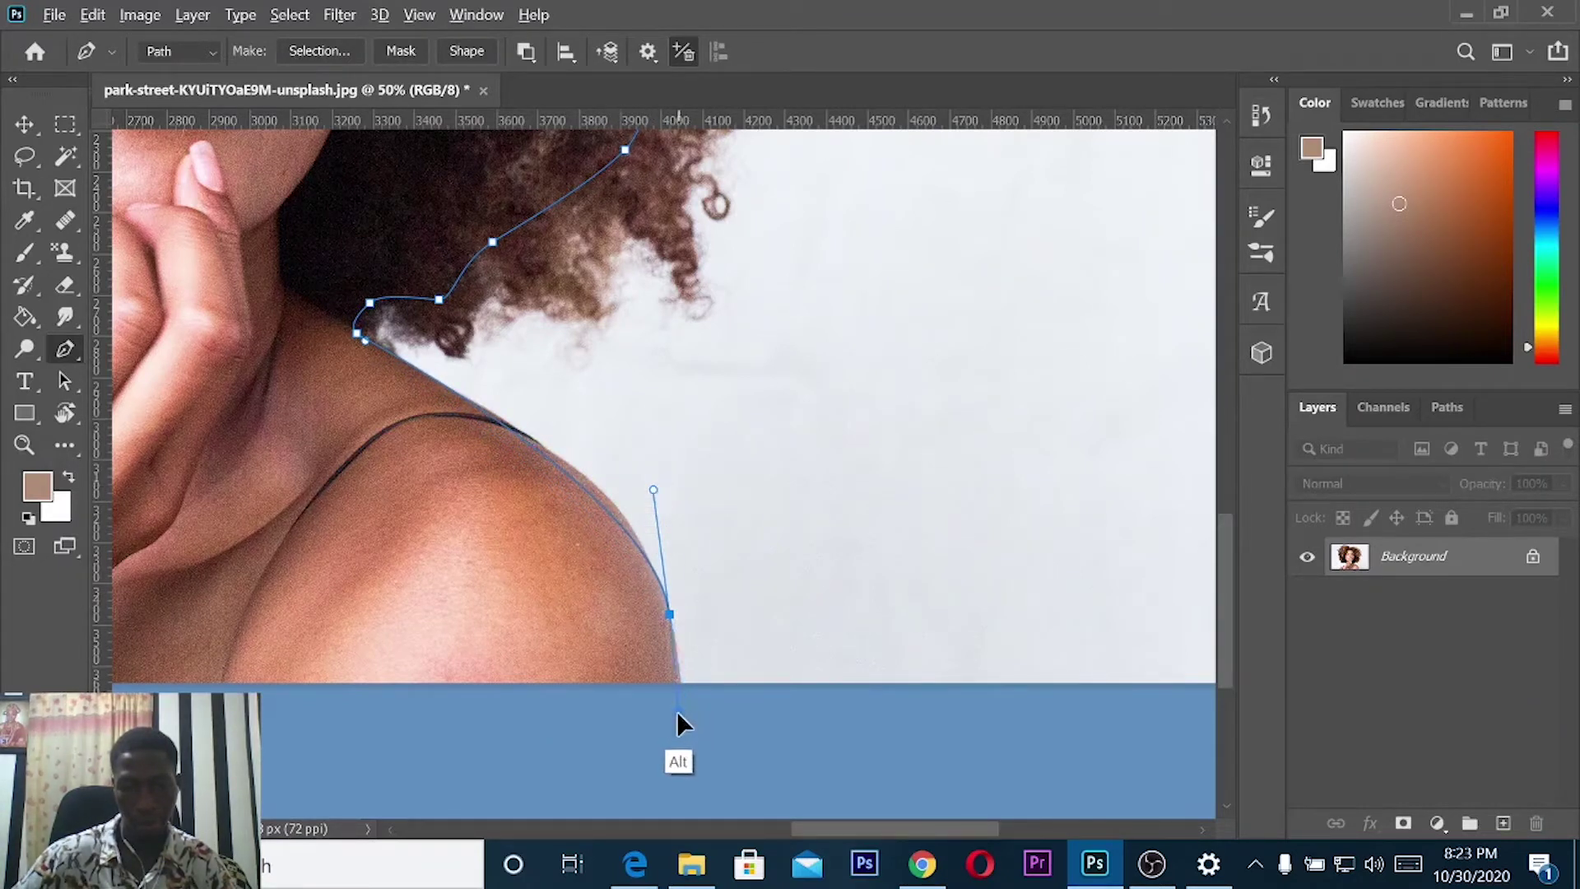
Add points below the photo's bottom edge and close the path at its starting anchor.
{"action": "key", "text": "ctrl+minus"}
{"action": "key", "text": "ctrl+minus"}
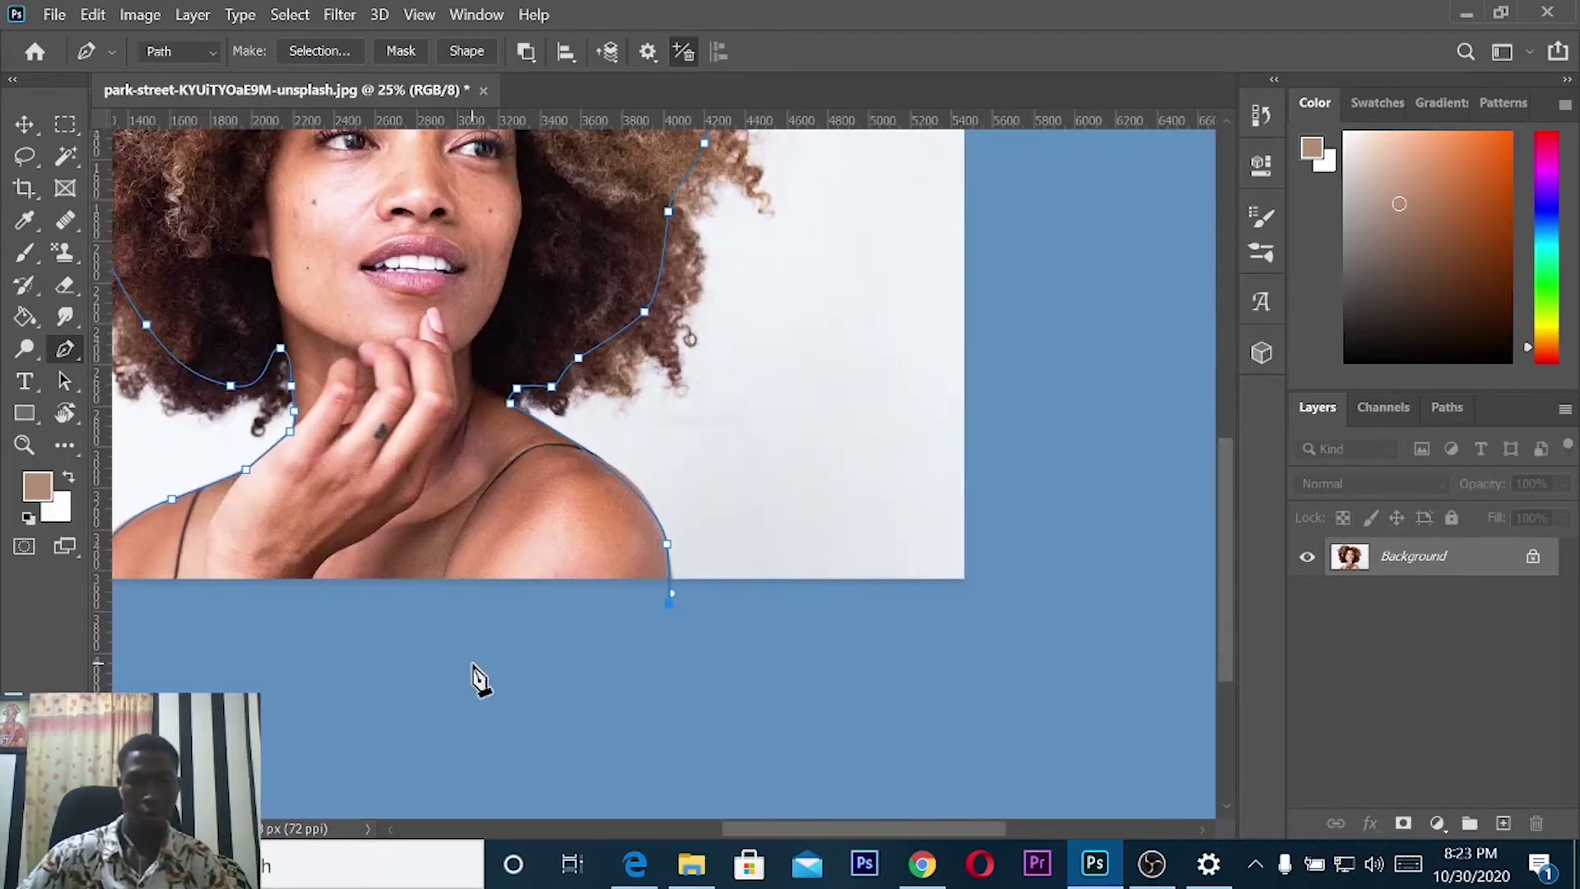
{"action": "left_click", "coordinate": [377, 640]}
{"action": "left_click_drag", "start_coordinate": [364, 572], "coordinate": [706, 558]}
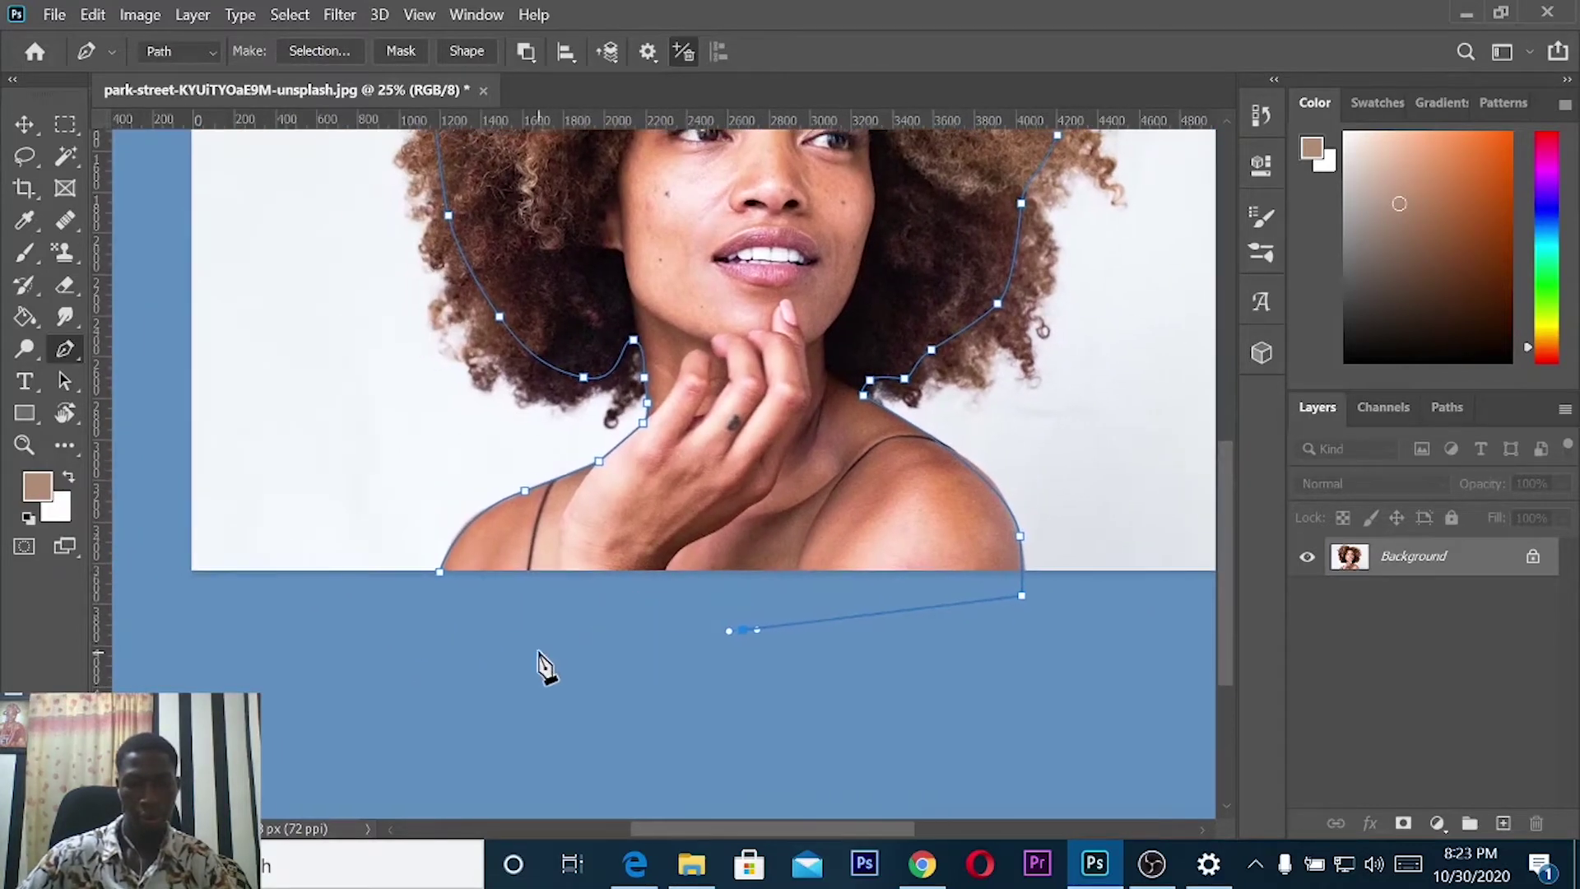
{"action": "left_click", "coordinate": [437, 609]}
{"action": "left_click", "coordinate": [440, 571]}
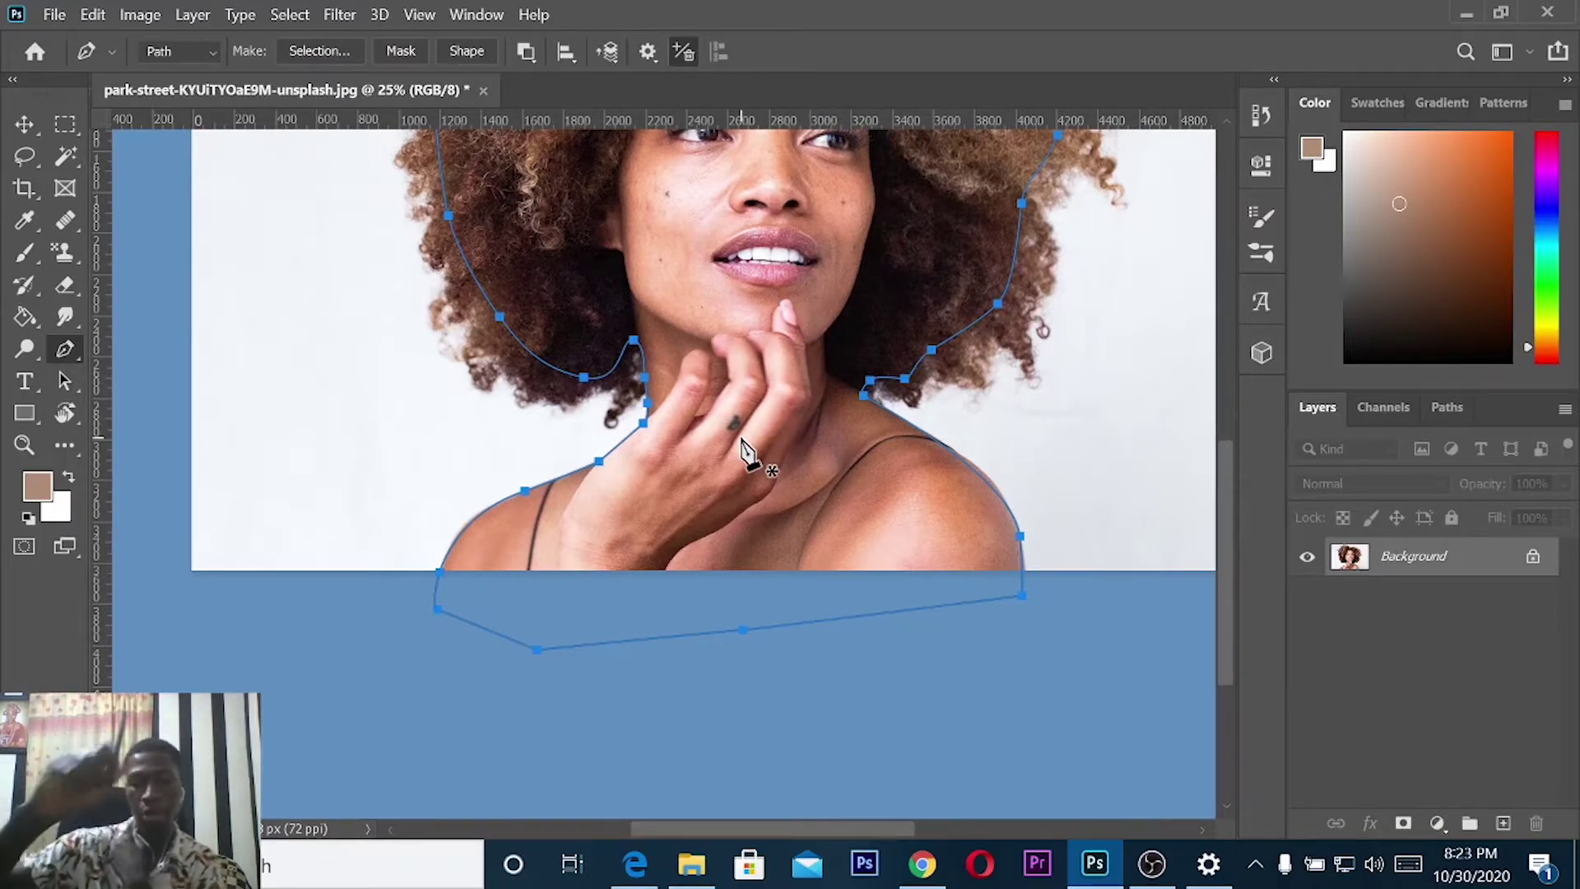
Convert the closed path into a selection with Make Selection, then zoom out to the whole photo.
{"action": "right_click", "coordinate": [818, 267]}
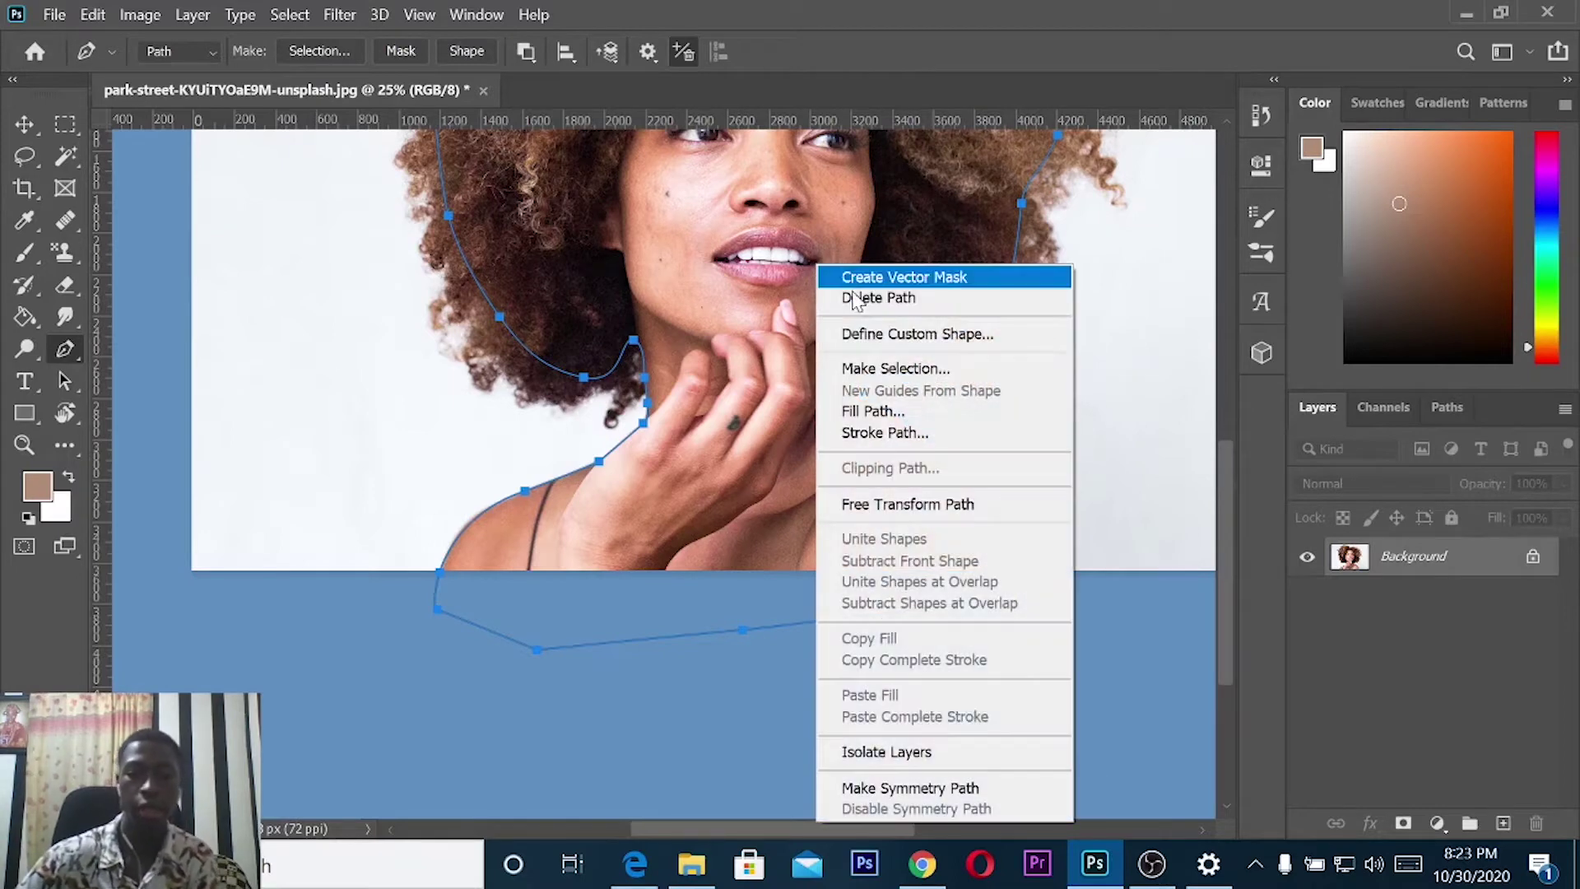
{"action": "left_click", "coordinate": [904, 371]}
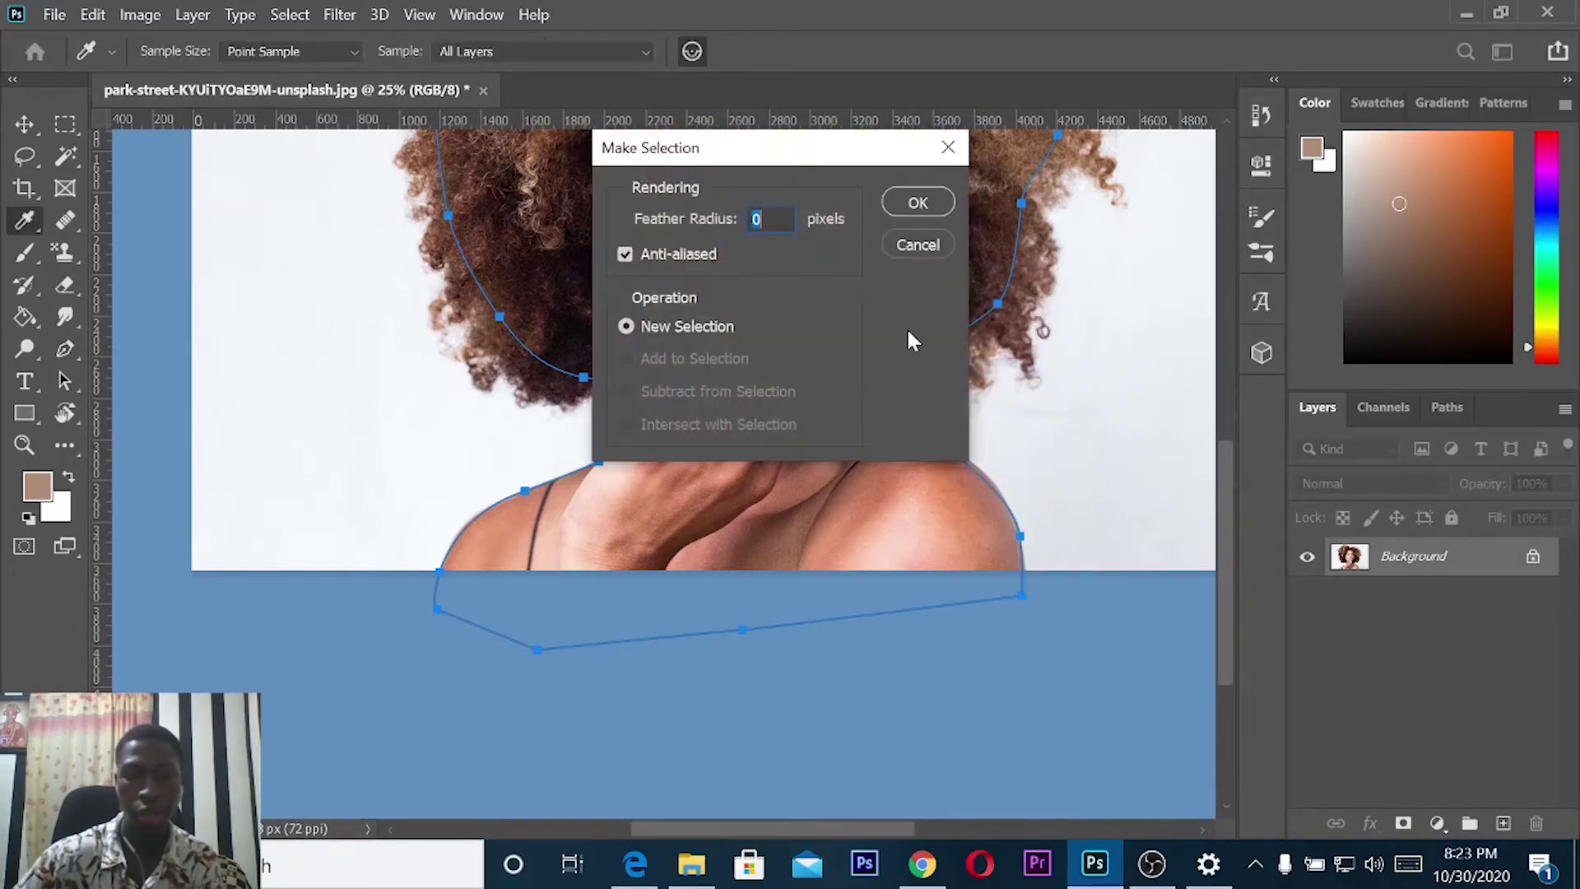
{"action": "left_click", "coordinate": [916, 202]}
{"action": "key", "text": "ctrl+minus"}
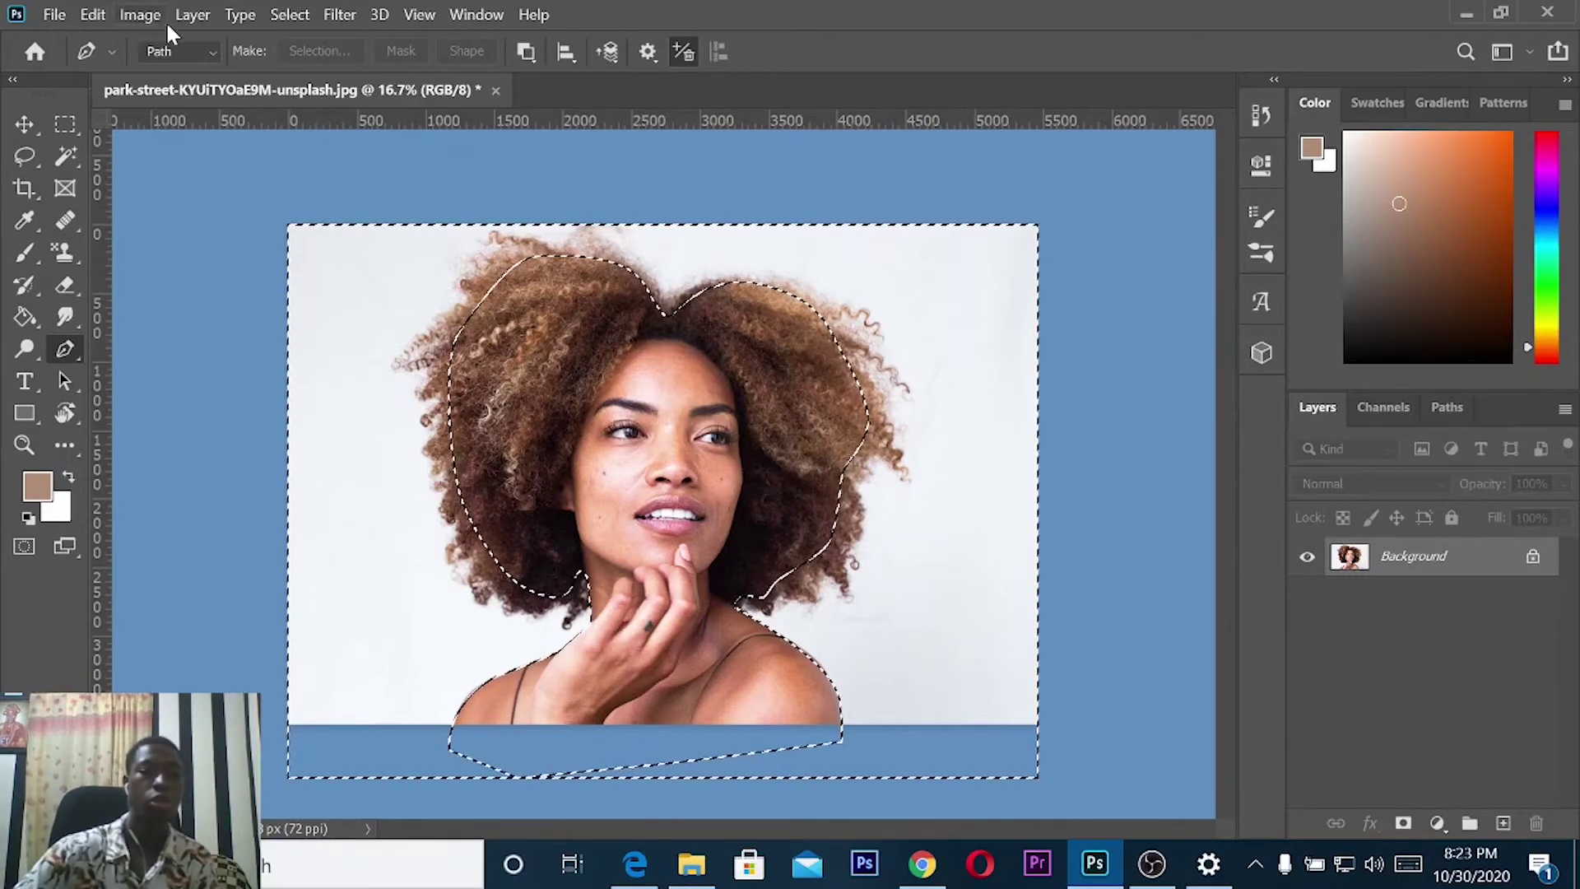
{"action": "left_click", "coordinate": [192, 15]}
{"action": "mouse_move", "coordinate": [279, 372]}
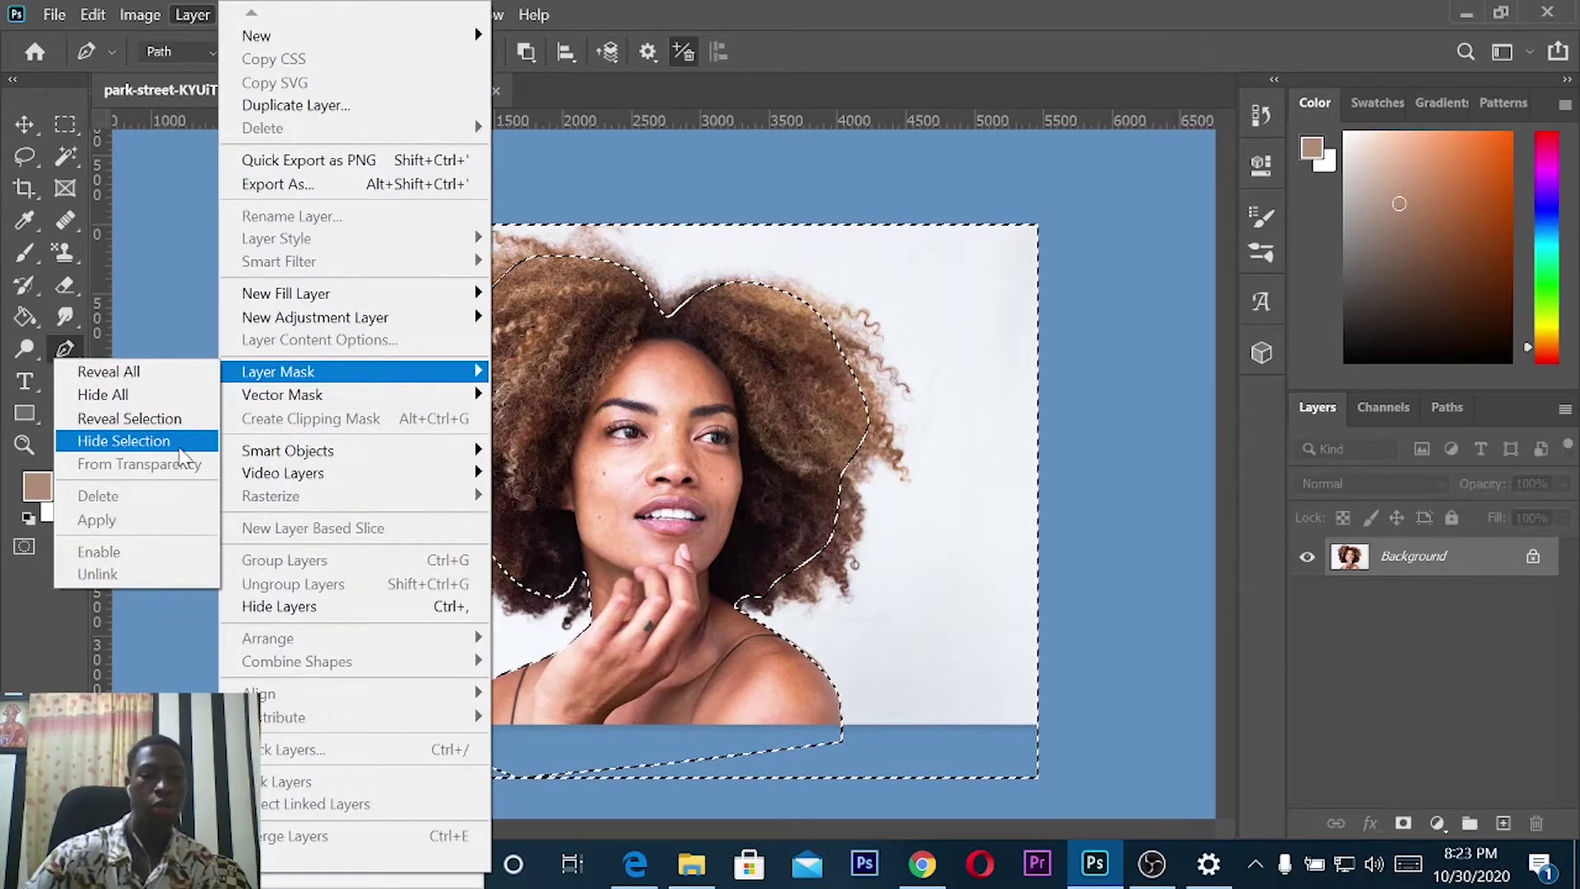
{"action": "left_click", "coordinate": [183, 445]}
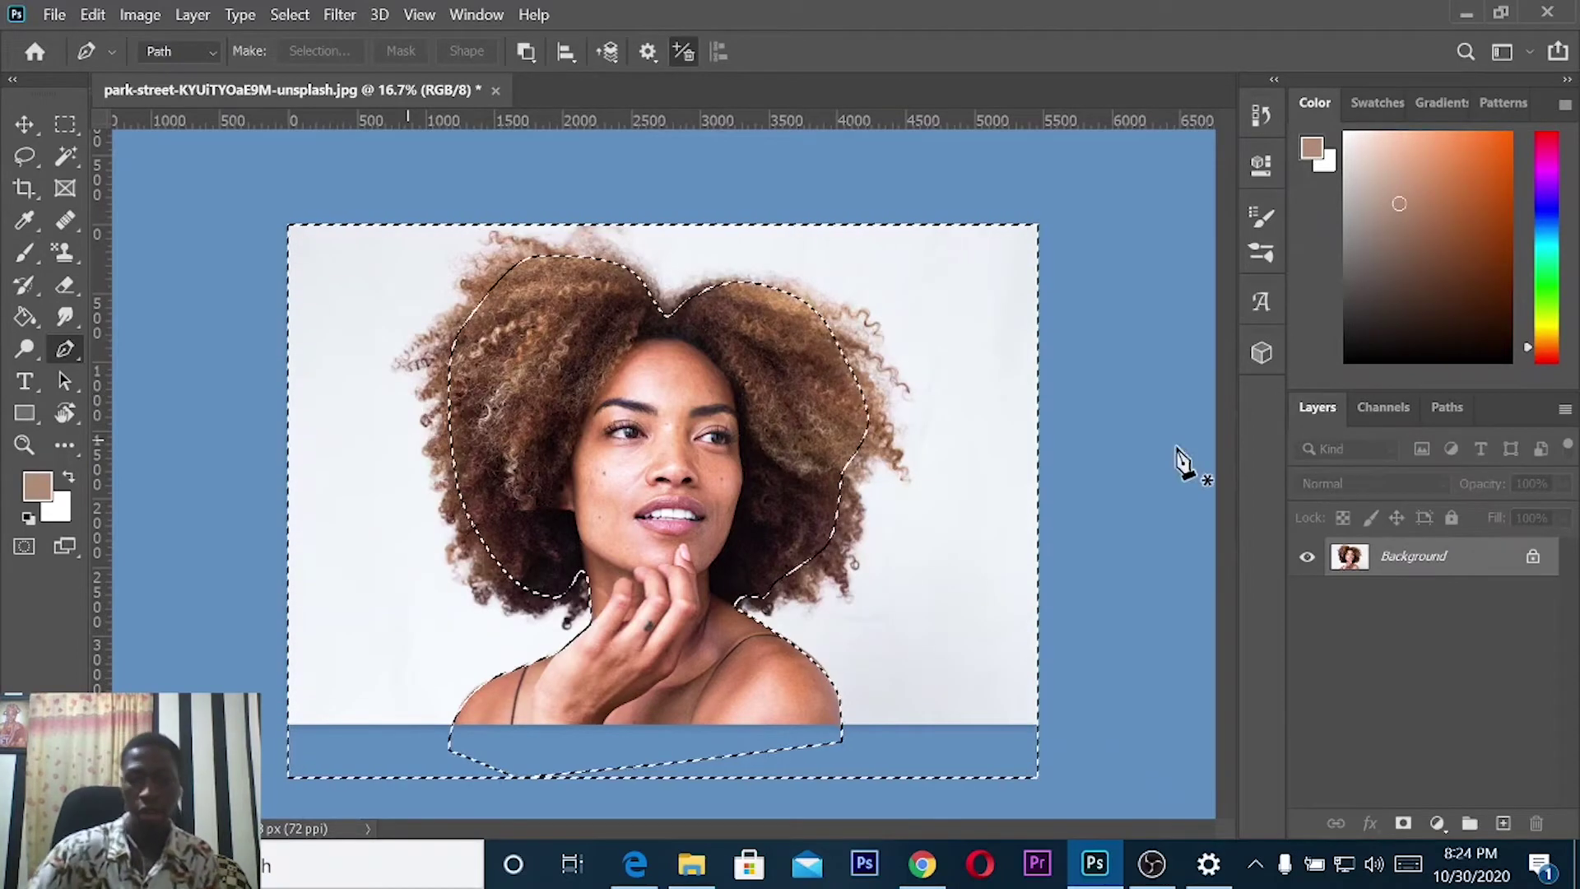
{"action": "left_click", "coordinate": [1403, 824]}
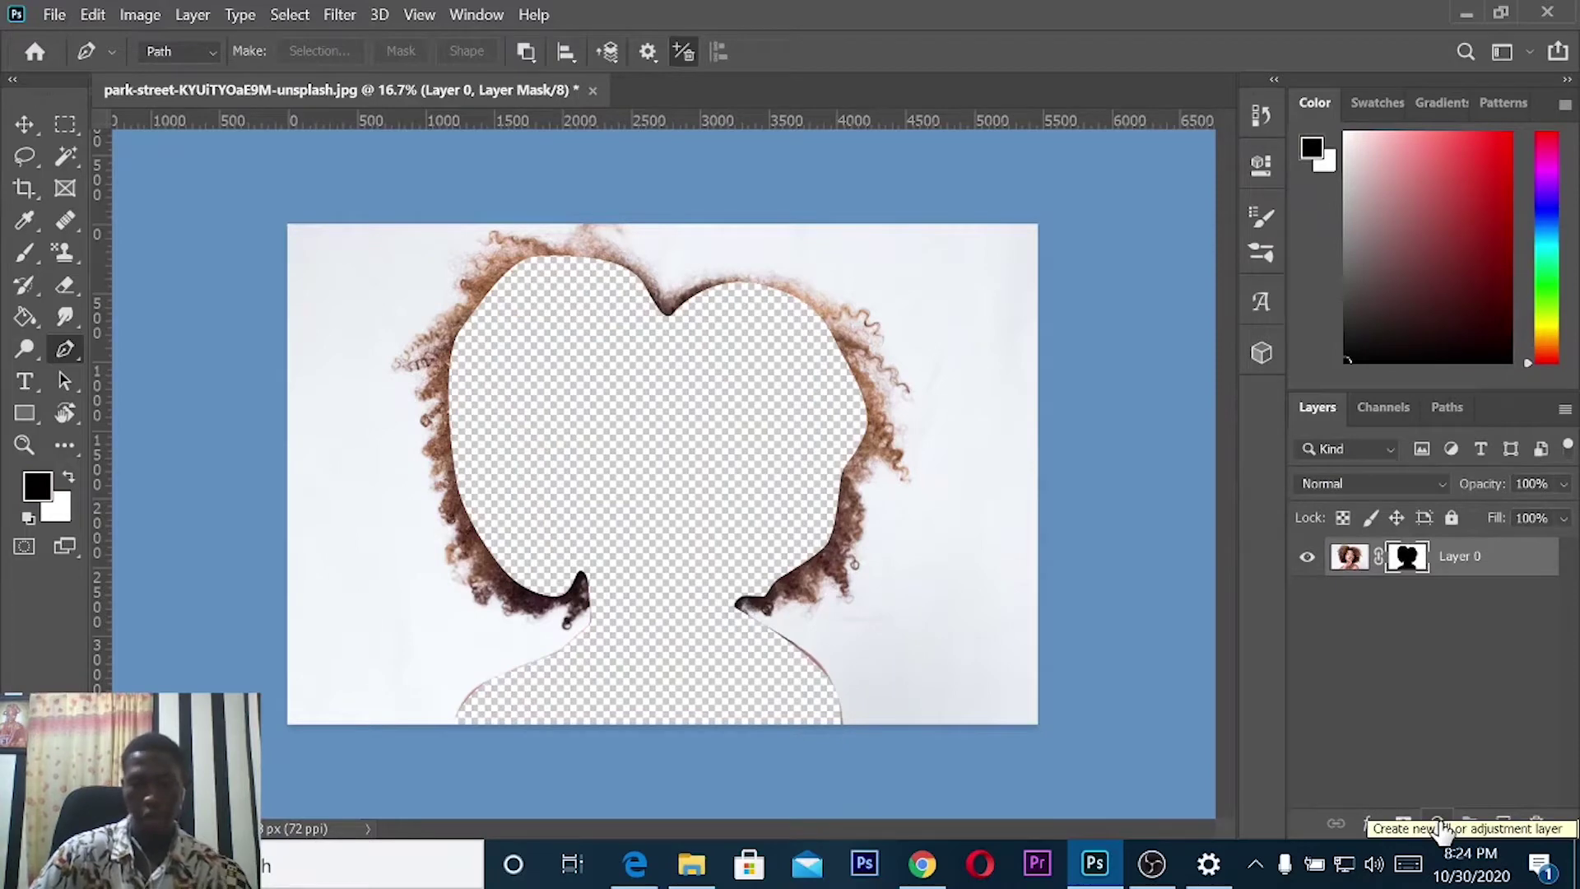
{"action": "key", "text": "ctrl+z"}
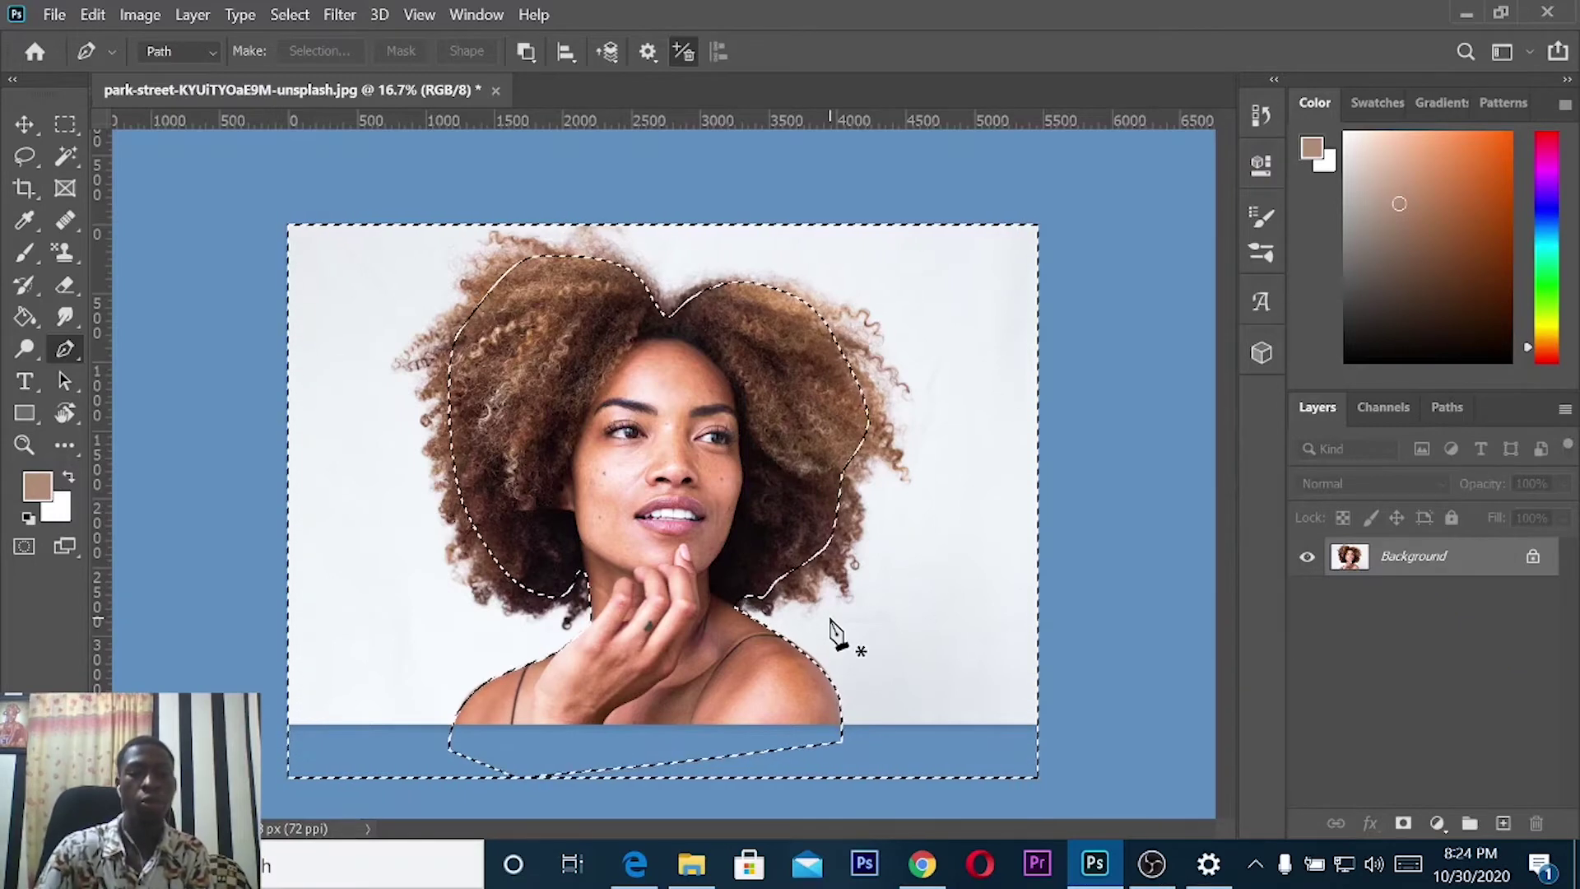
Invert the selection with Select Inverse and add a layer mask to Layer 0.
{"action": "left_click", "coordinate": [26, 161]}
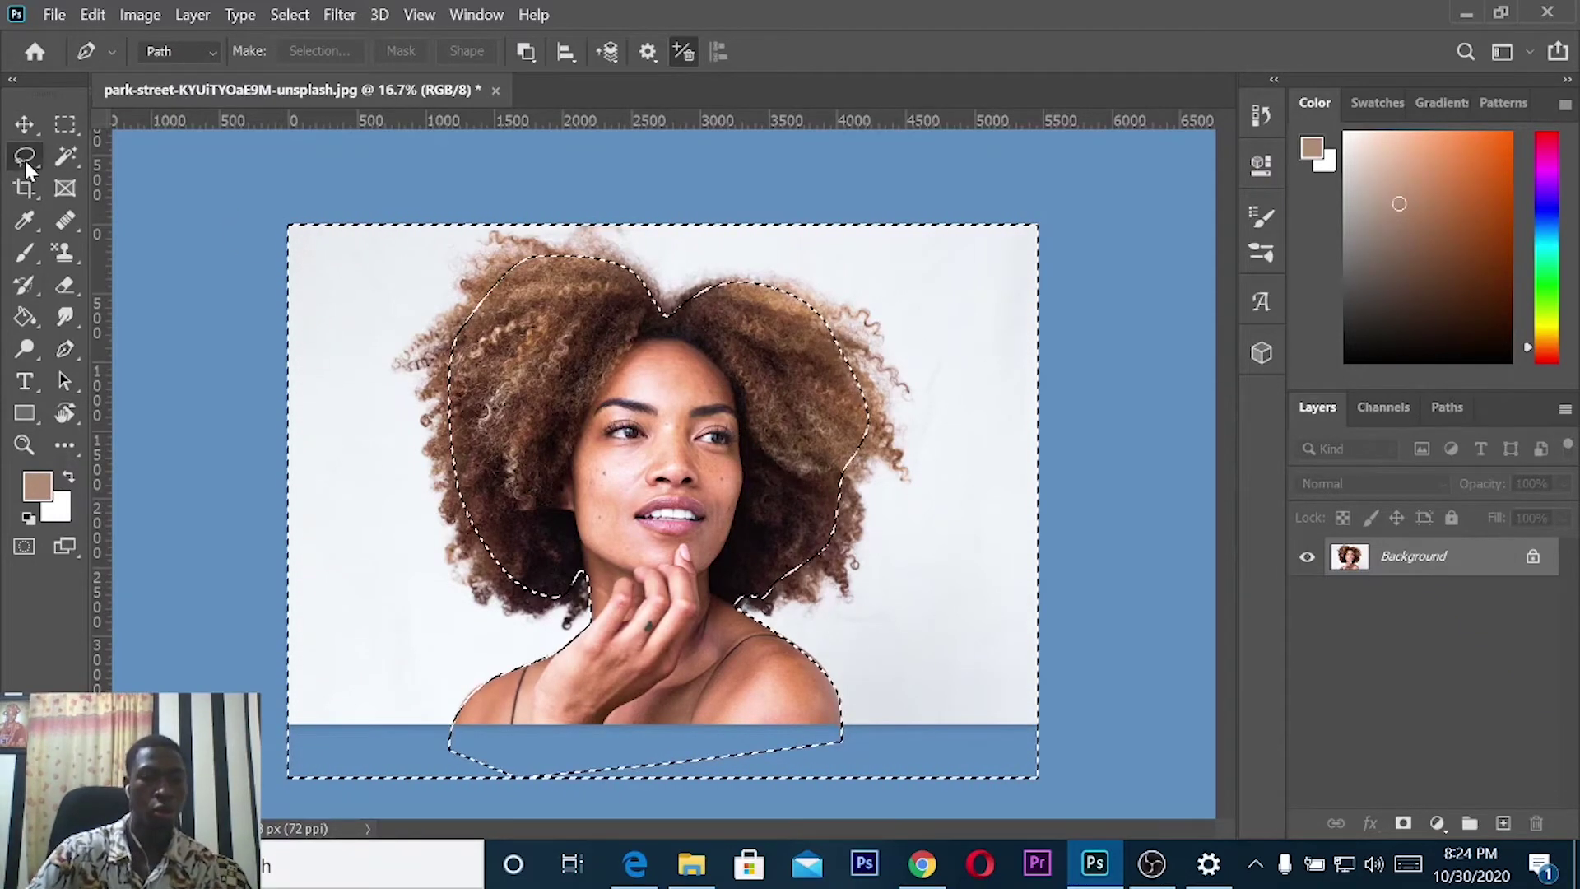
{"action": "right_click", "coordinate": [627, 384]}
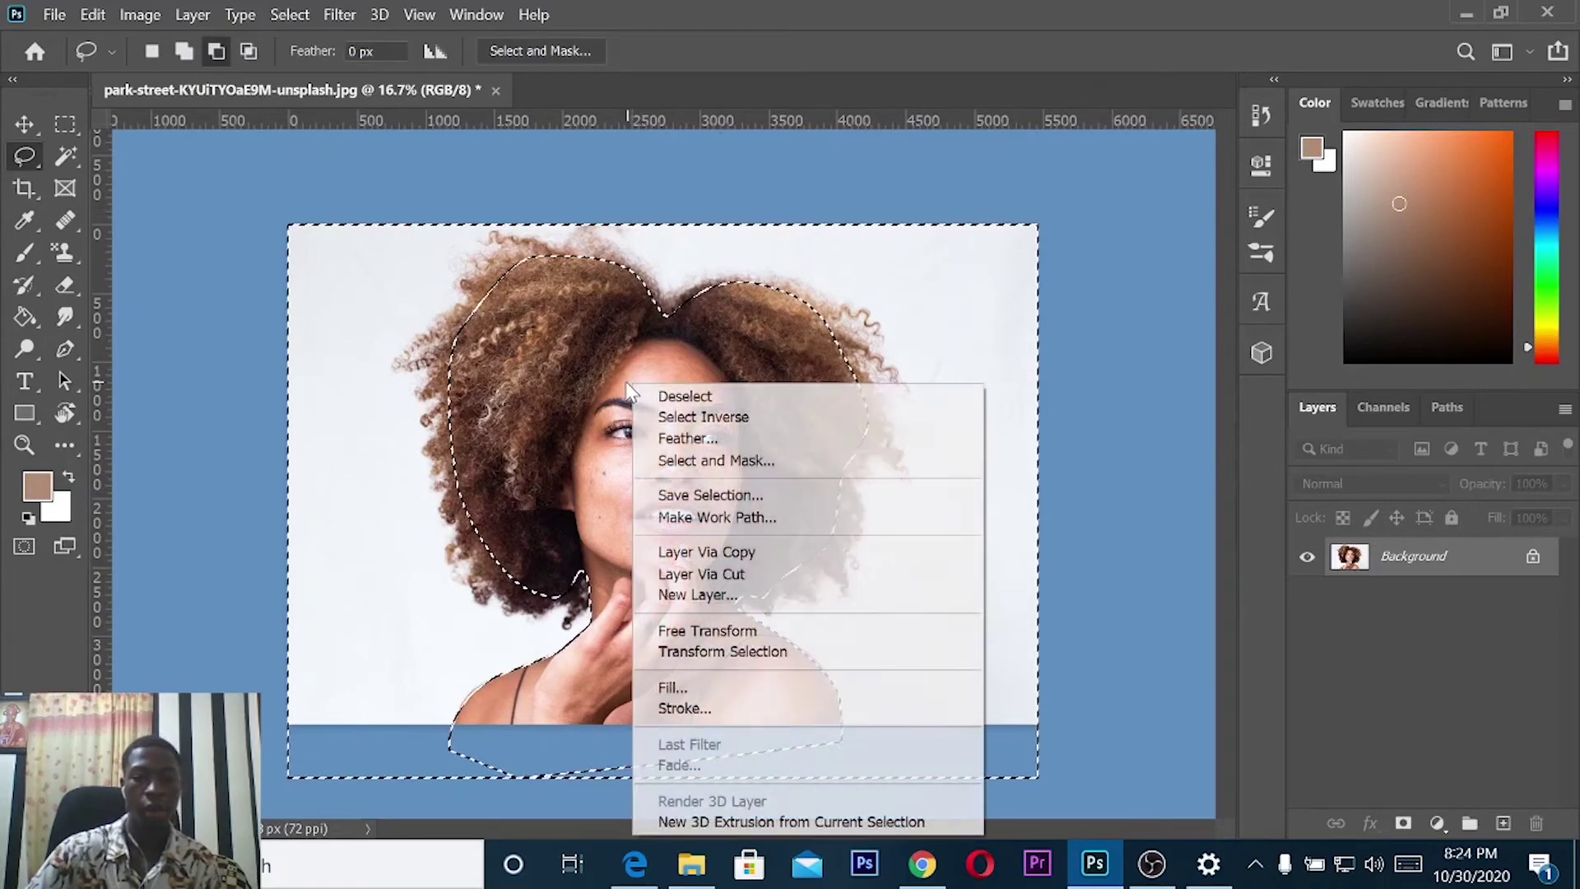
{"action": "left_click", "coordinate": [727, 419]}
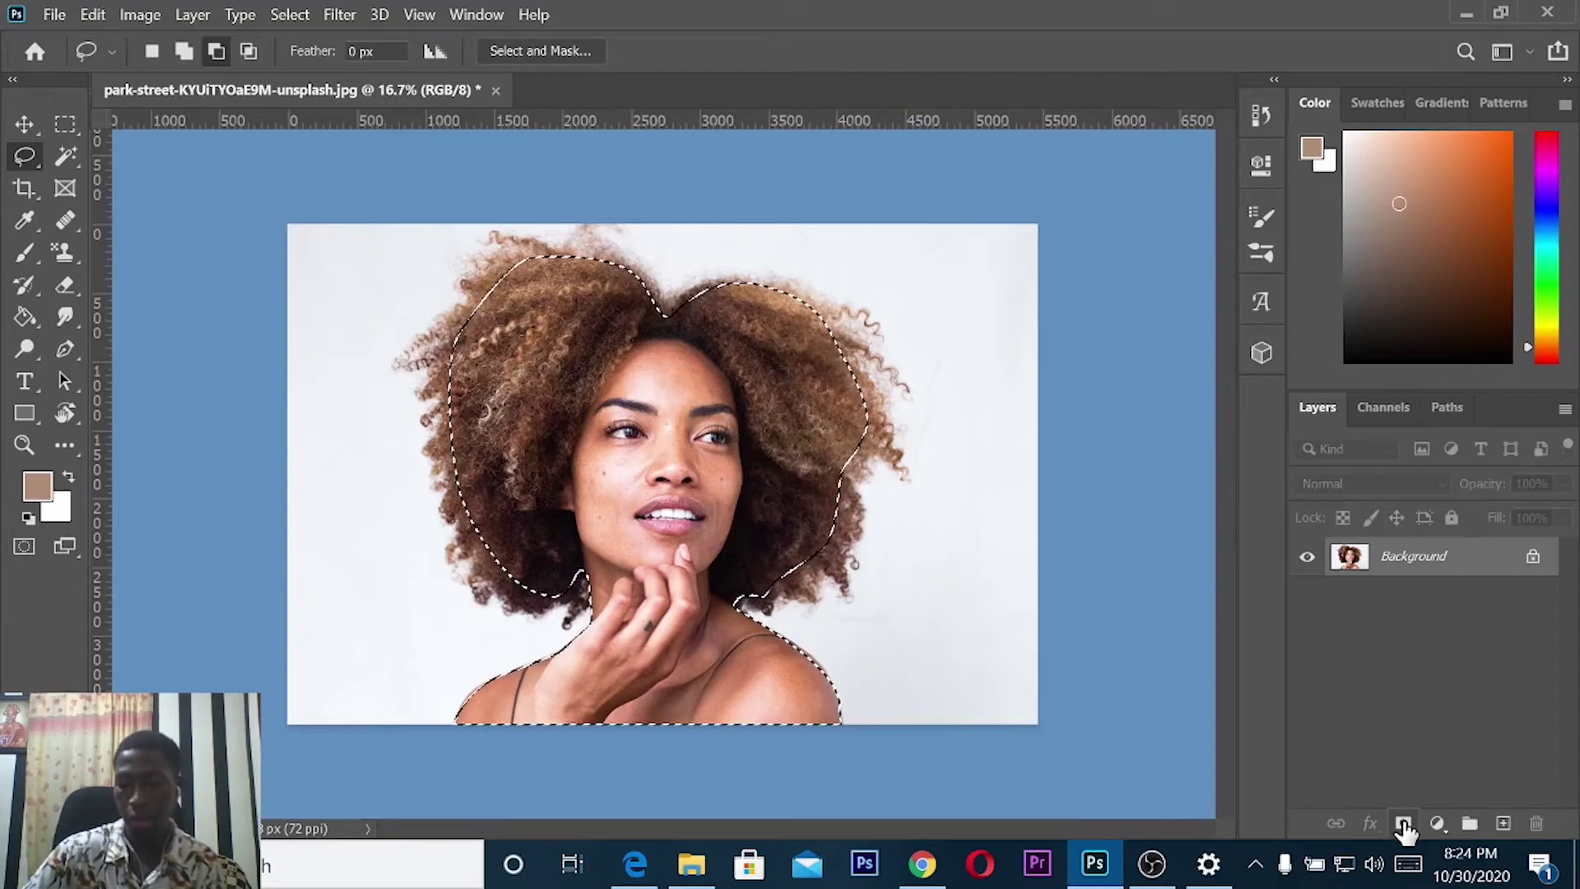
{"action": "left_click", "coordinate": [1402, 824]}
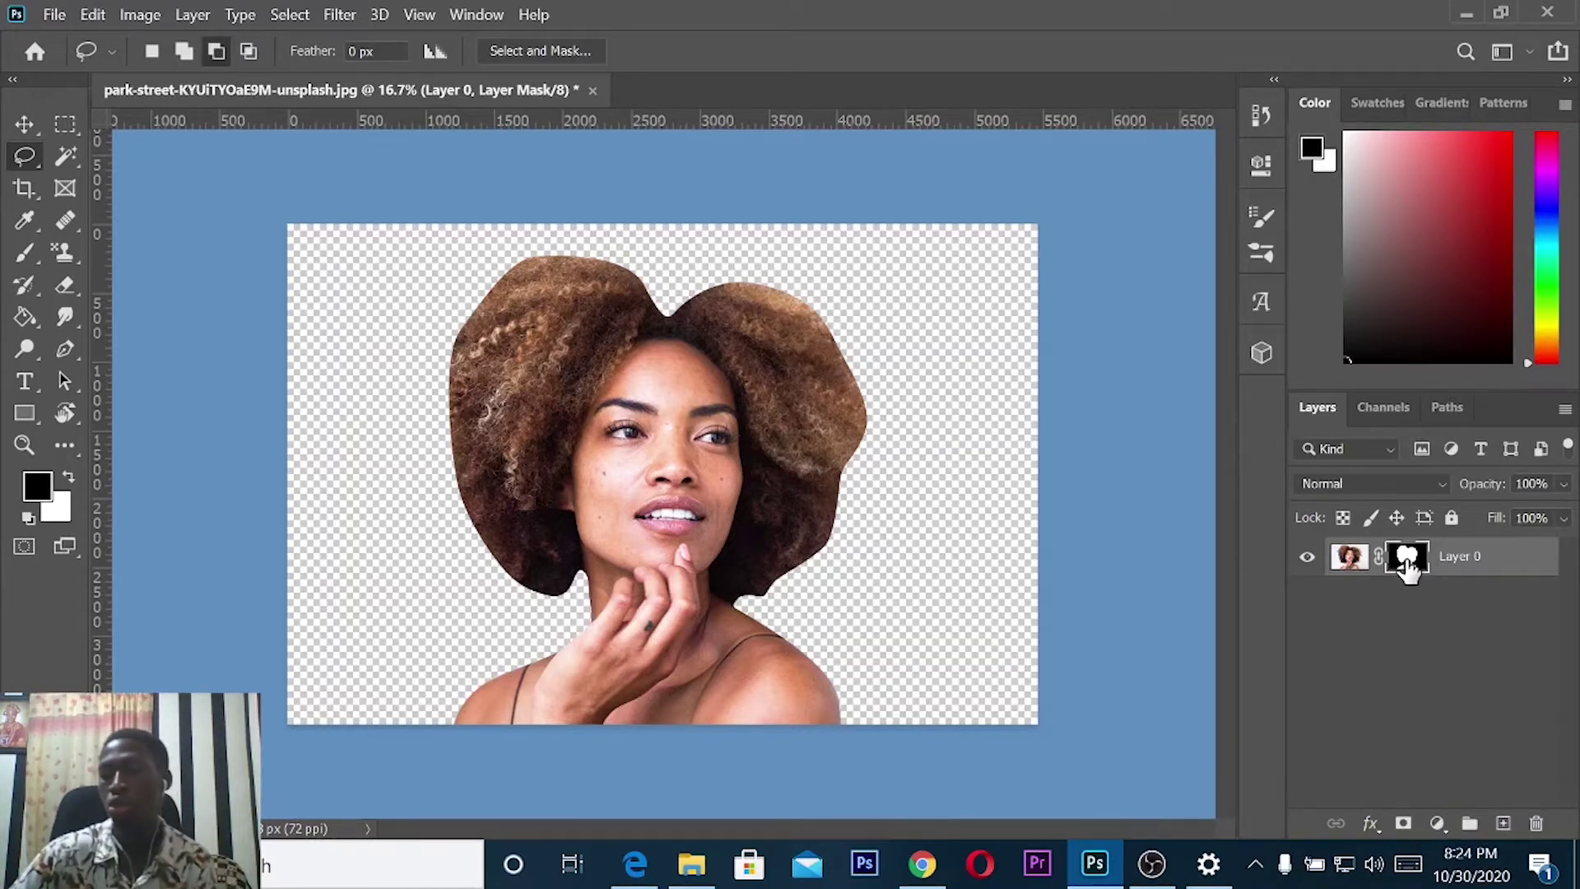
Open Layer 0's mask in Select and Mask and set View to On Layers.
{"action": "double_click", "coordinate": [1407, 558]}
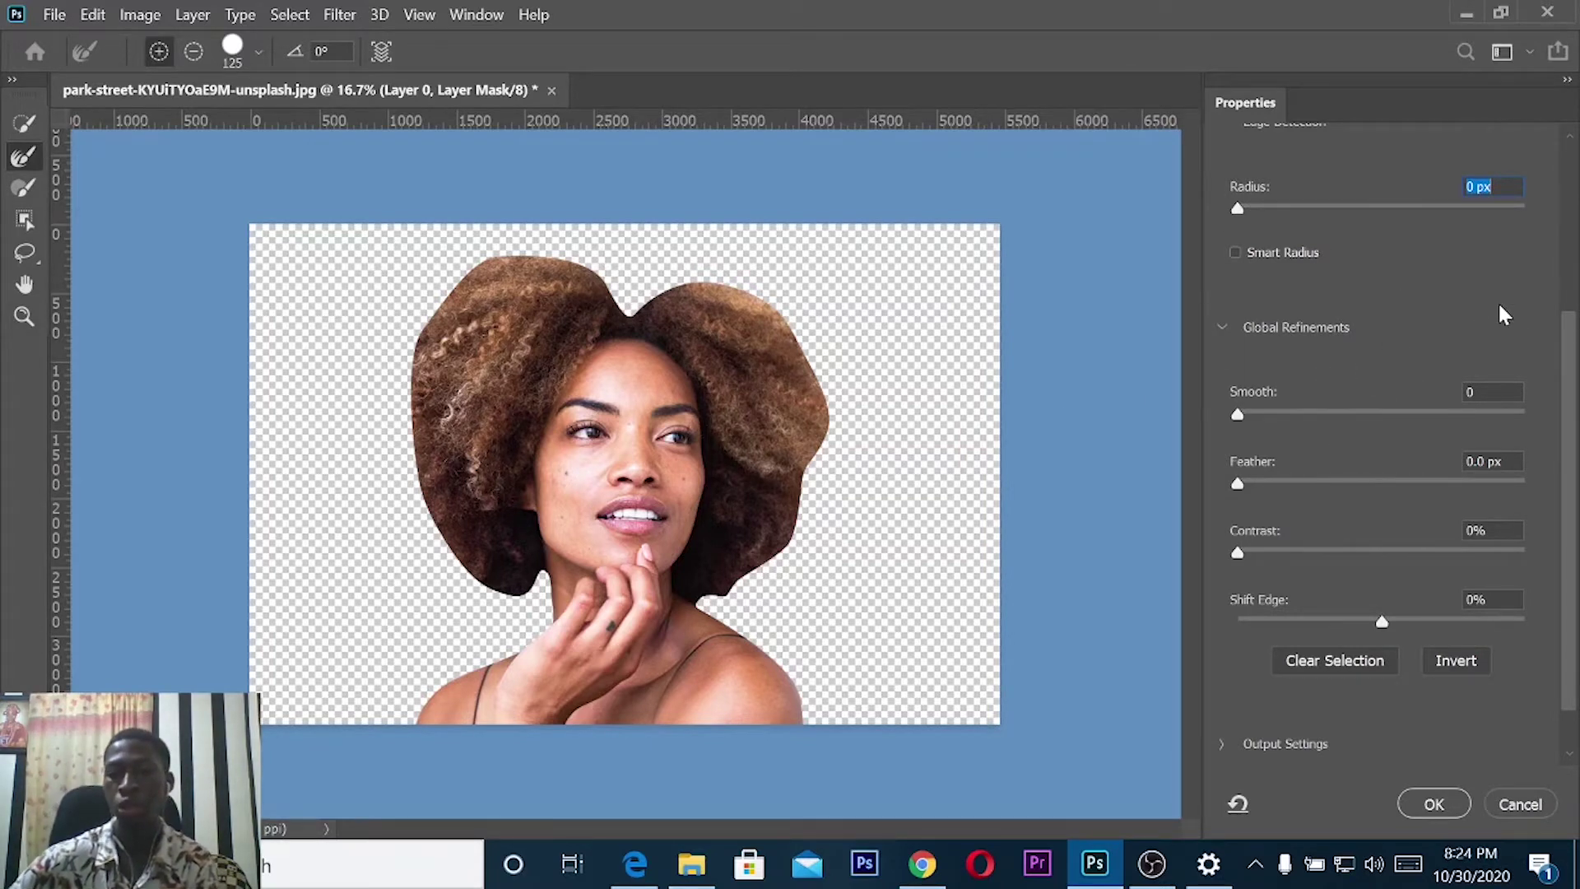
{"action": "left_click_drag", "start_coordinate": [1564, 347], "coordinate": [1570, 156]}
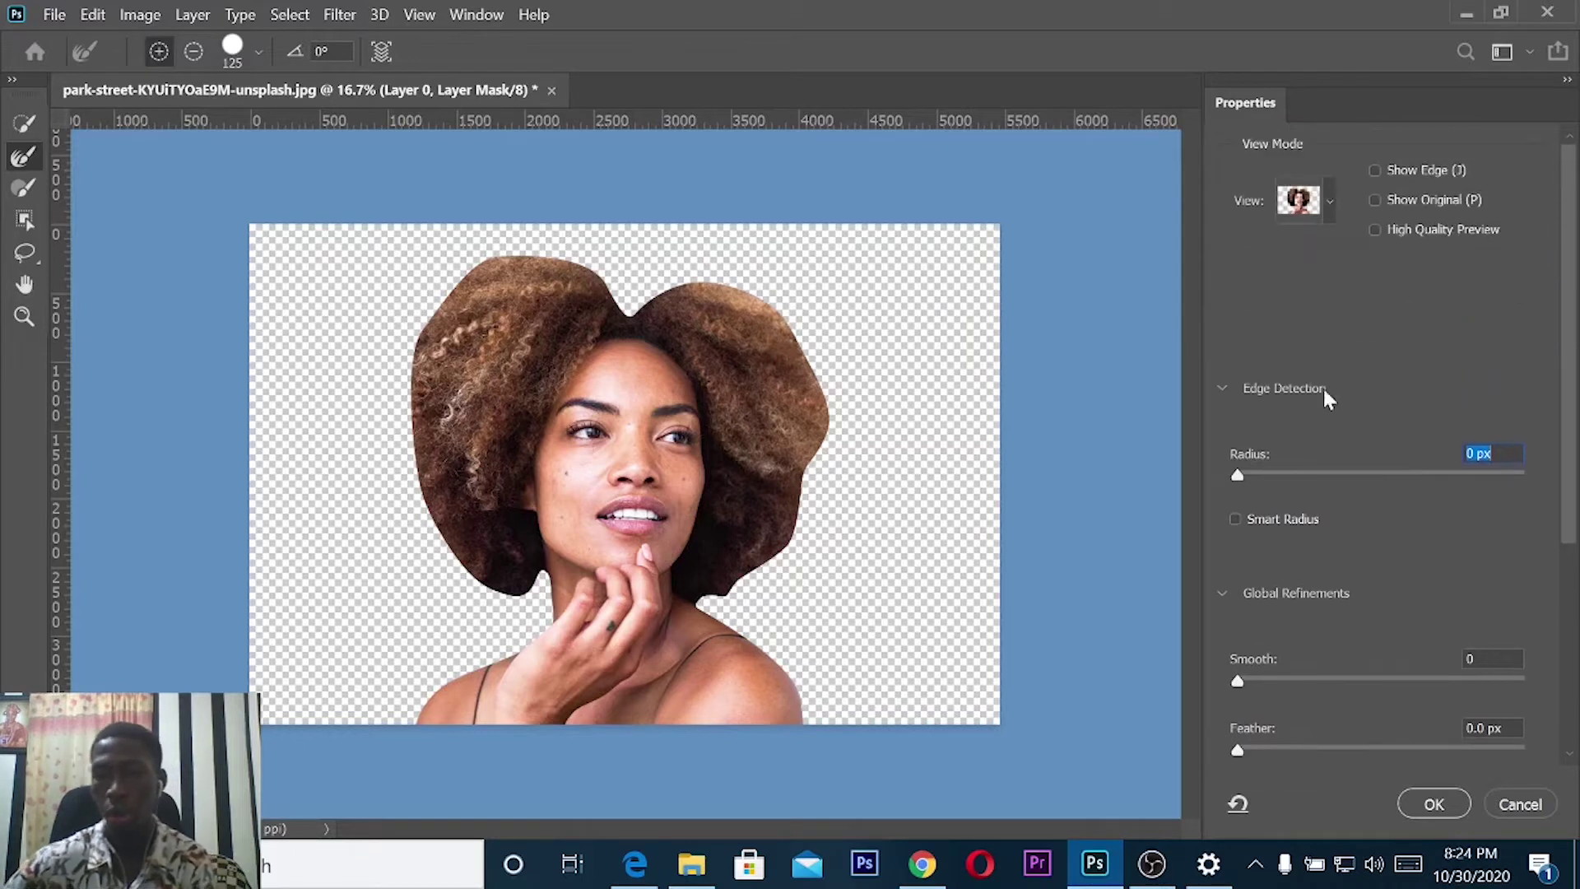
{"action": "left_click", "coordinate": [1321, 201]}
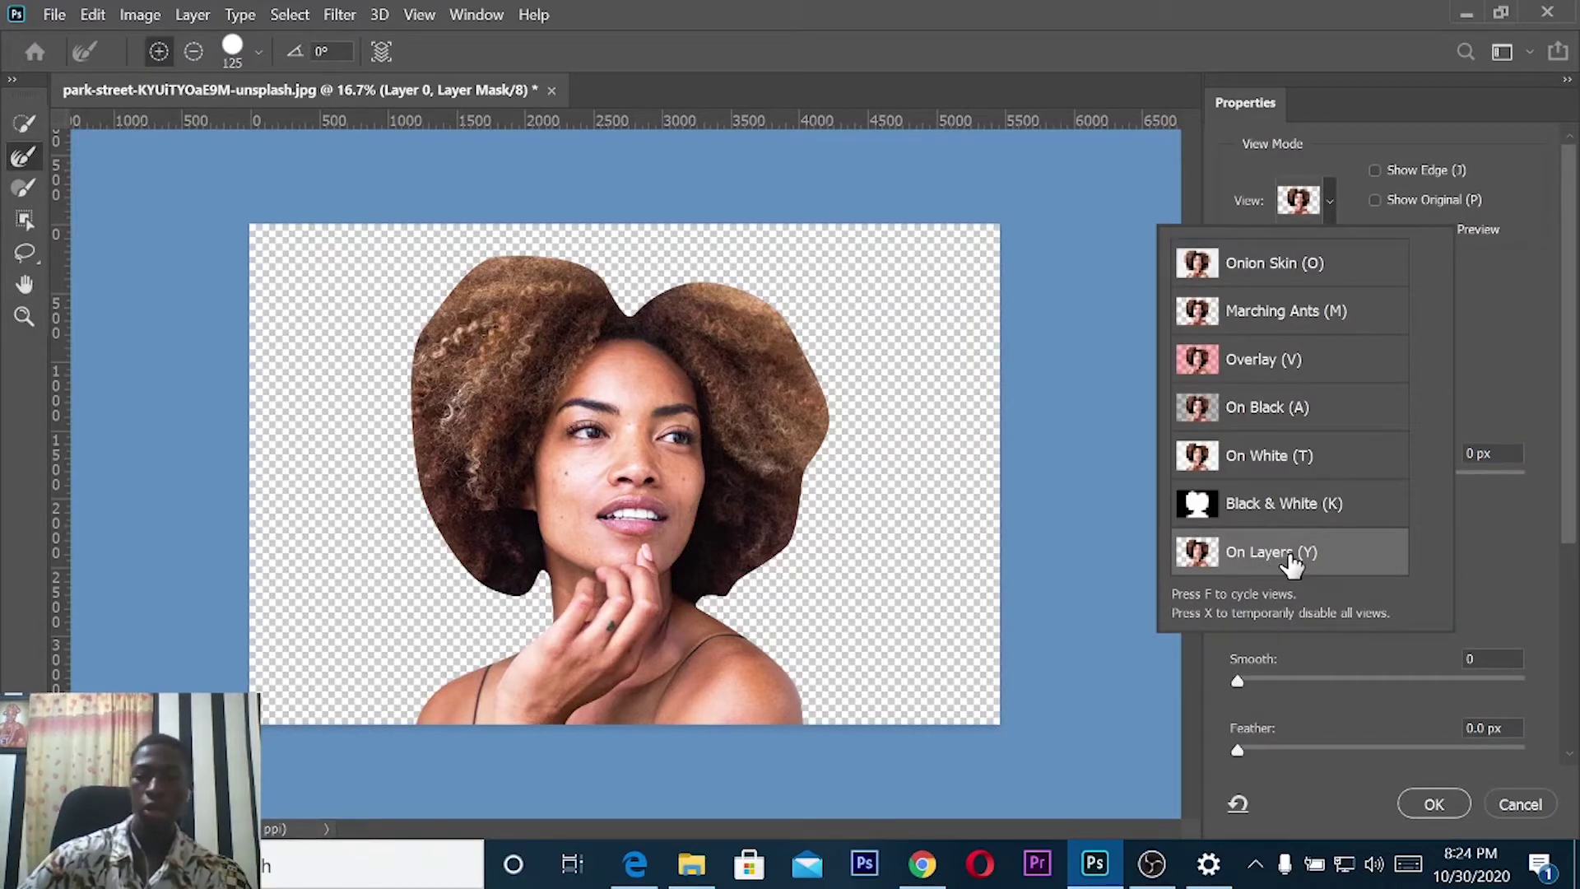
{"action": "left_click", "coordinate": [1352, 559]}
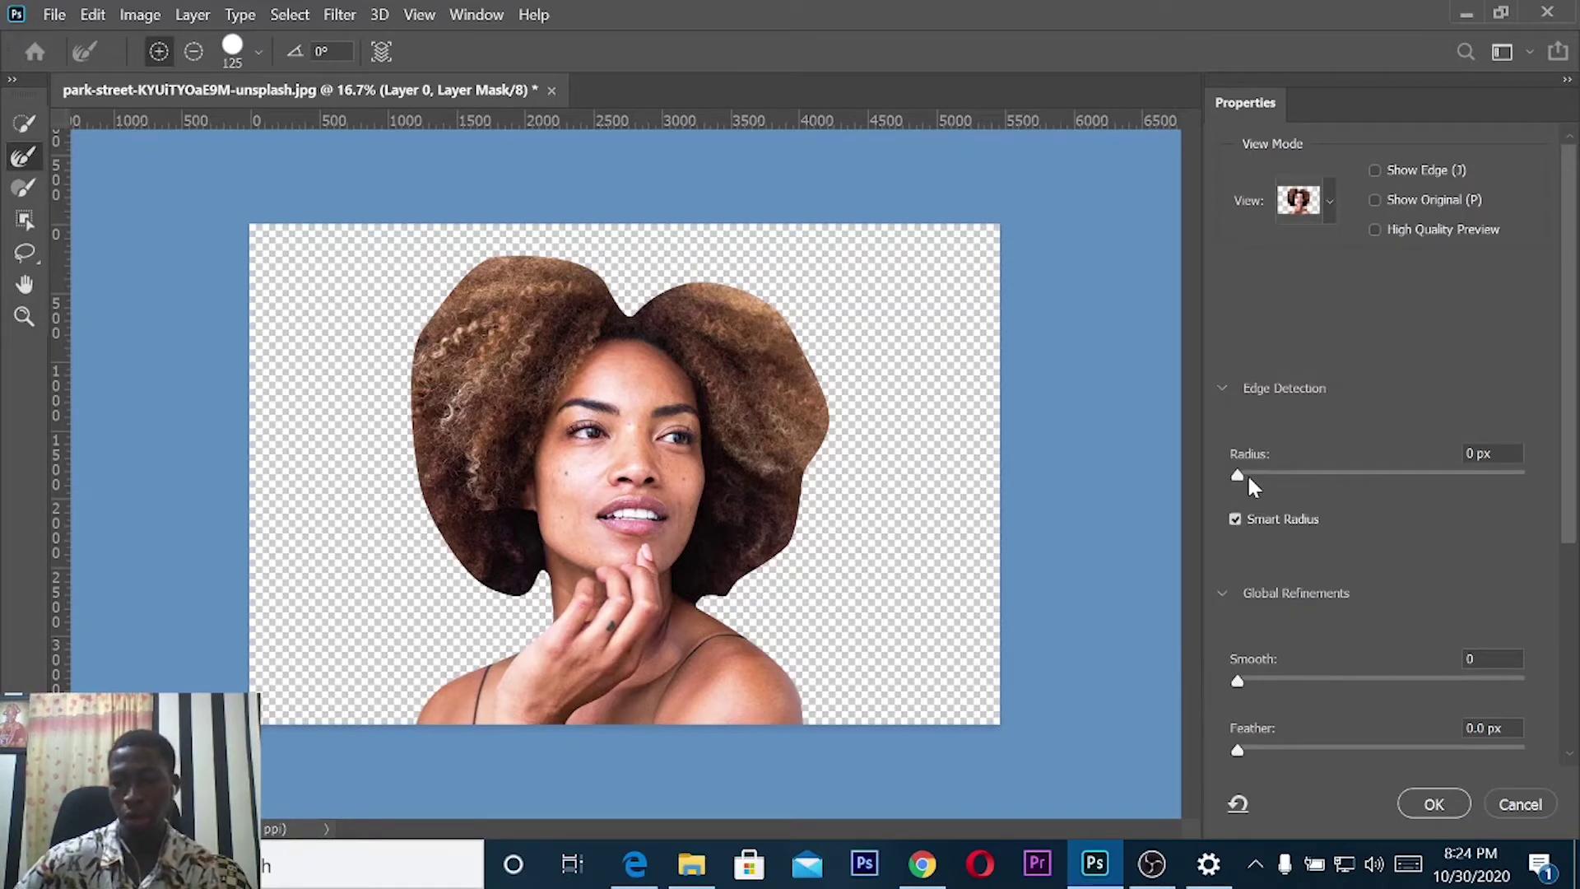
Set the Smart Radius edge detection to 10 px and brush the left hair edge.
{"action": "left_click_drag", "start_coordinate": [1304, 478], "coordinate": [1340, 479]}
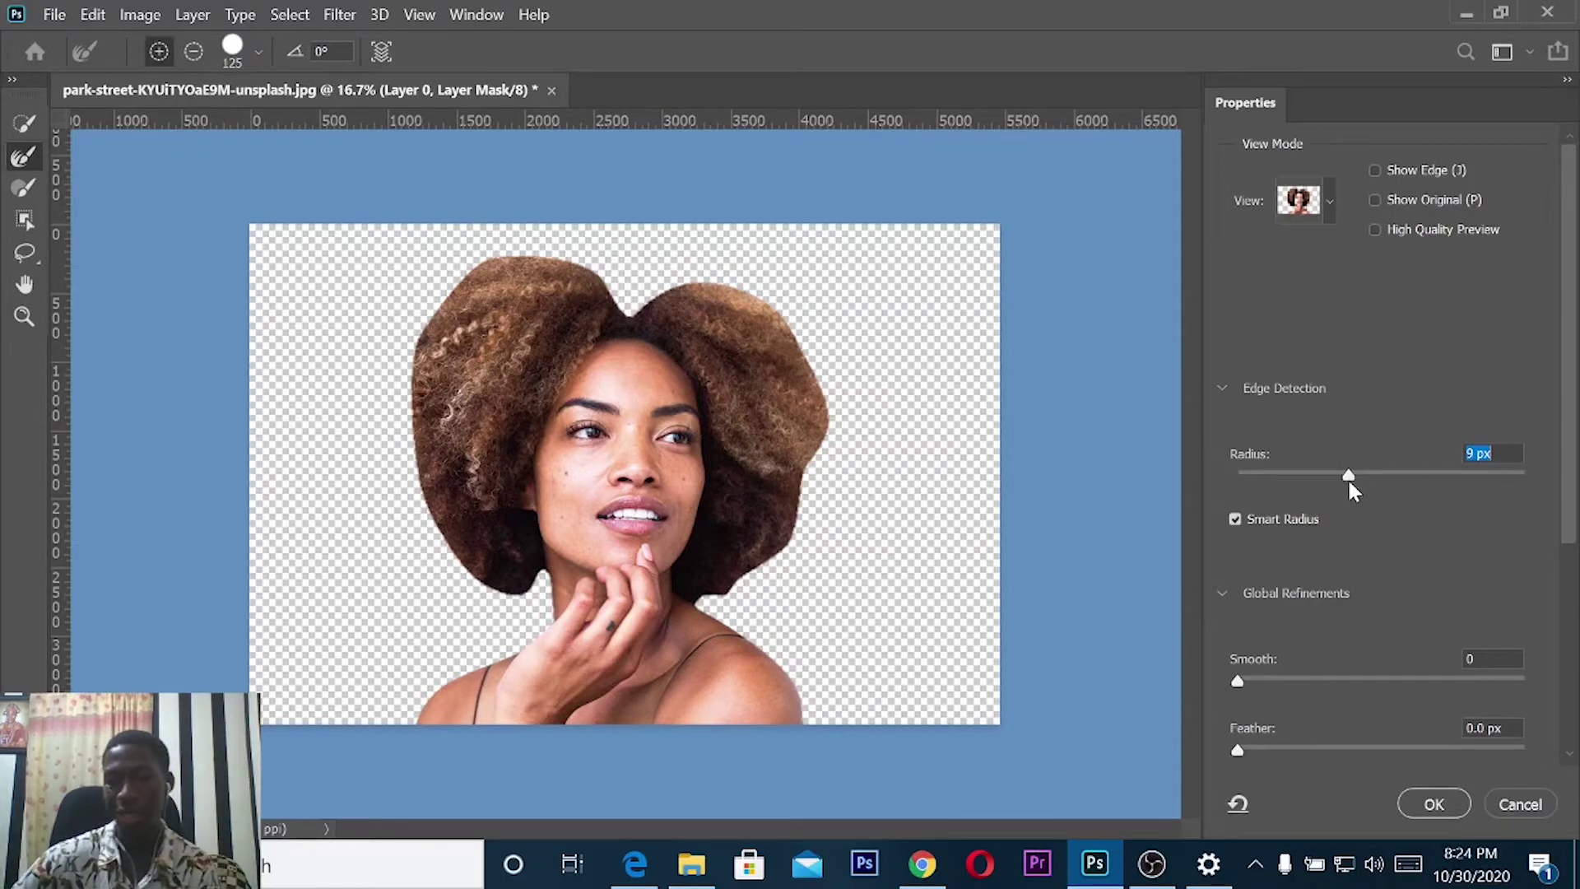
{"action": "left_click_drag", "start_coordinate": [1350, 482], "coordinate": [1359, 483]}
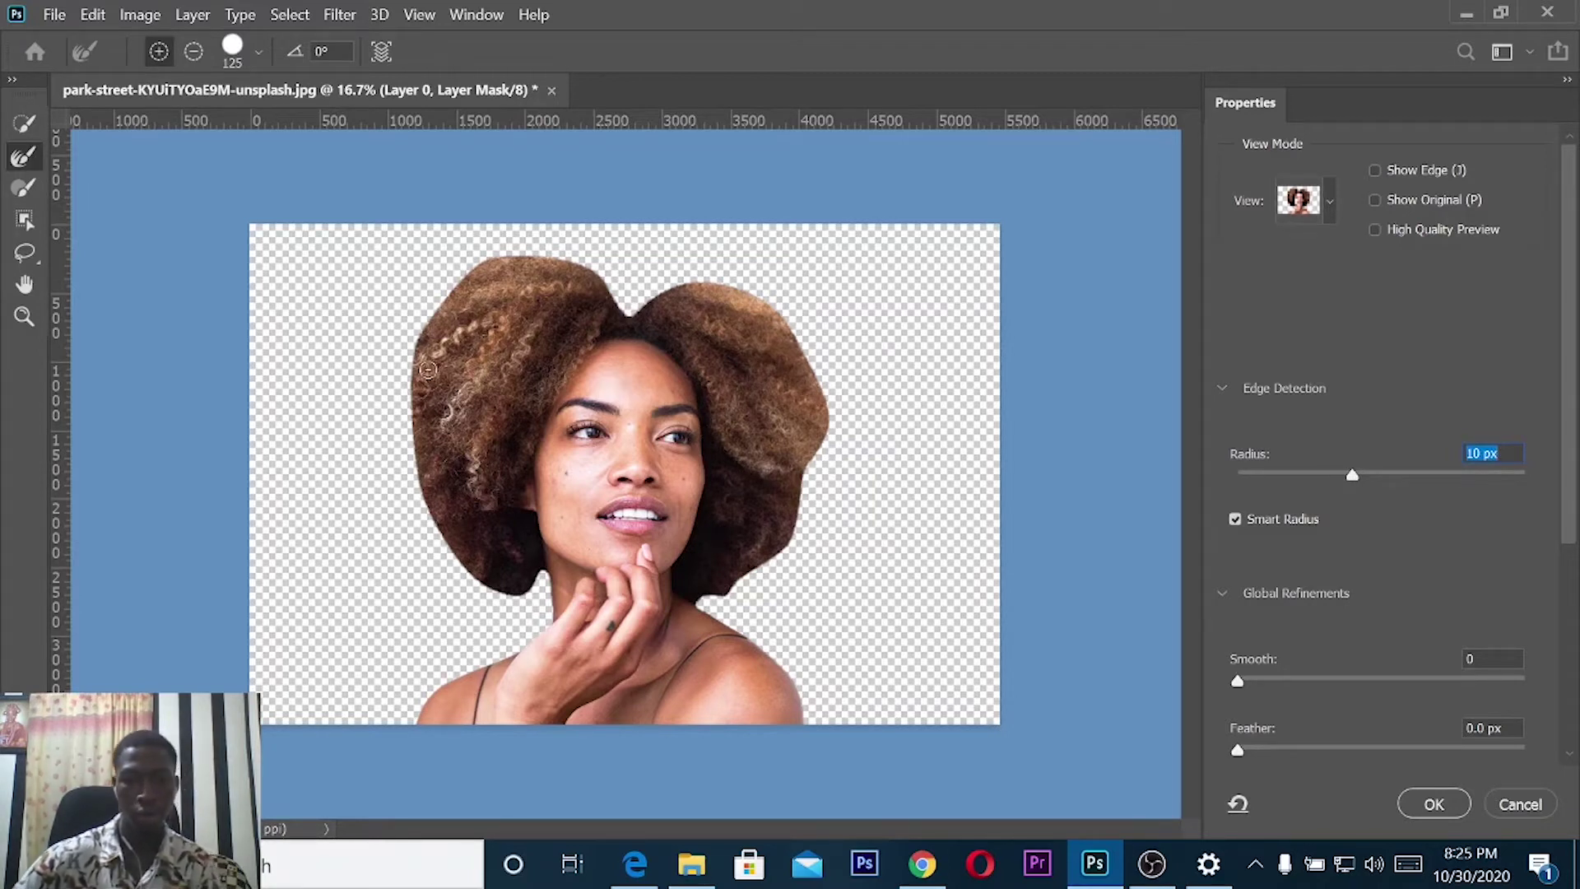
{"action": "left_click_drag", "start_coordinate": [427, 370], "coordinate": [397, 370]}
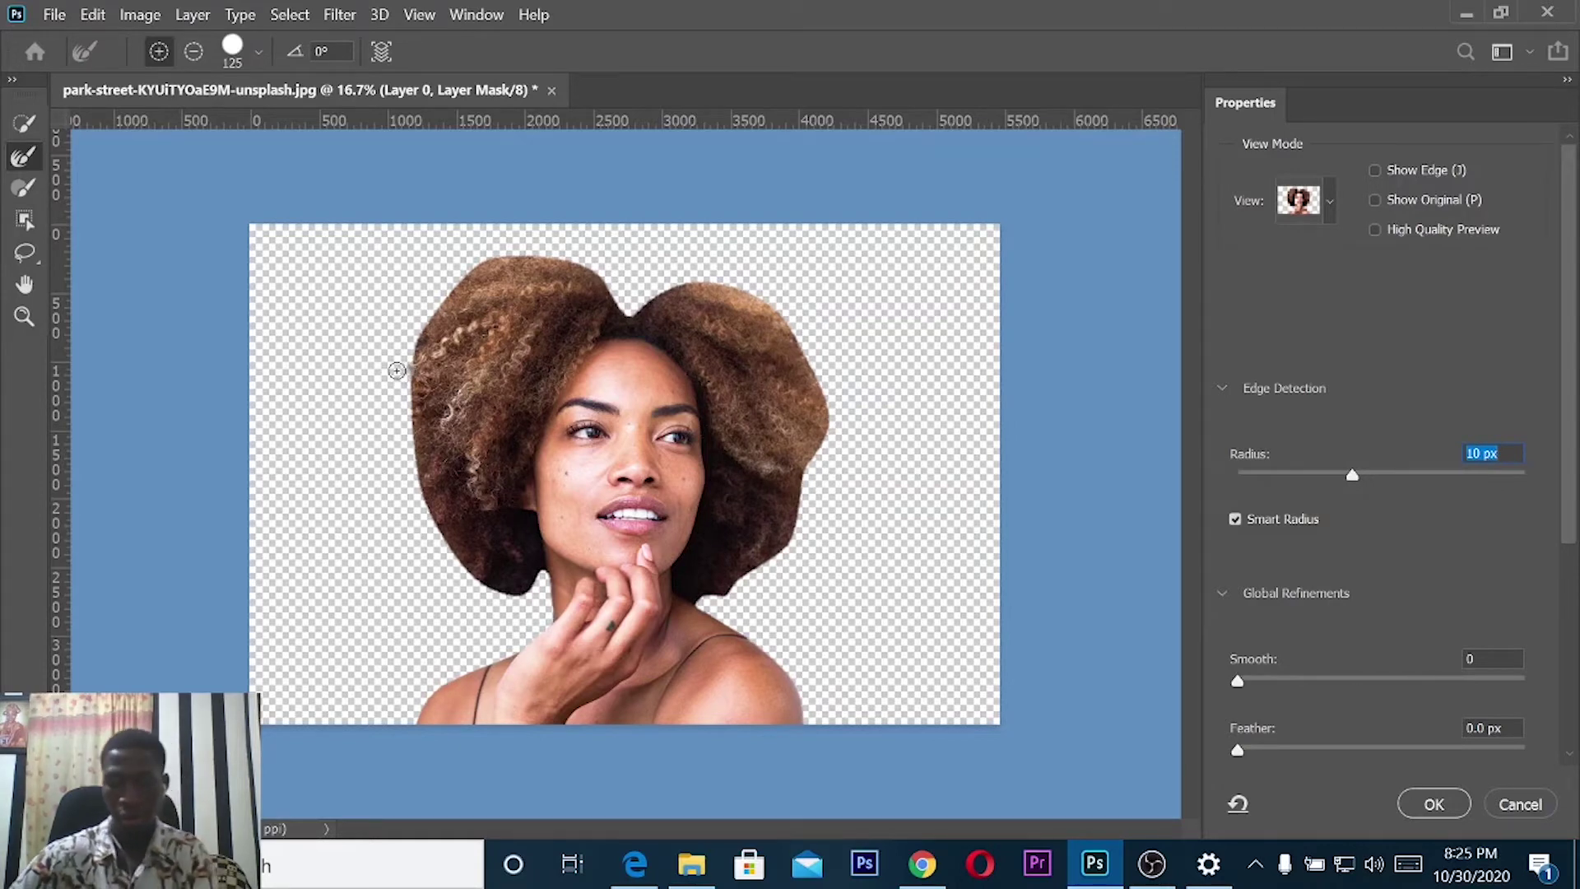
{"action": "key", "text": "ctrl+plus"}
{"action": "key", "text": "ctrl+plus"}
Paint the Refine Edge Brush along the top-left and lower-left hair edges.
{"action": "mouse_move", "coordinate": [380, 361]}
{"action": "left_mouse_down"}
{"action": "mouse_move", "coordinate": [546, 448]}
{"action": "mouse_move", "coordinate": [564, 431]}
{"action": "left_mouse_up"}
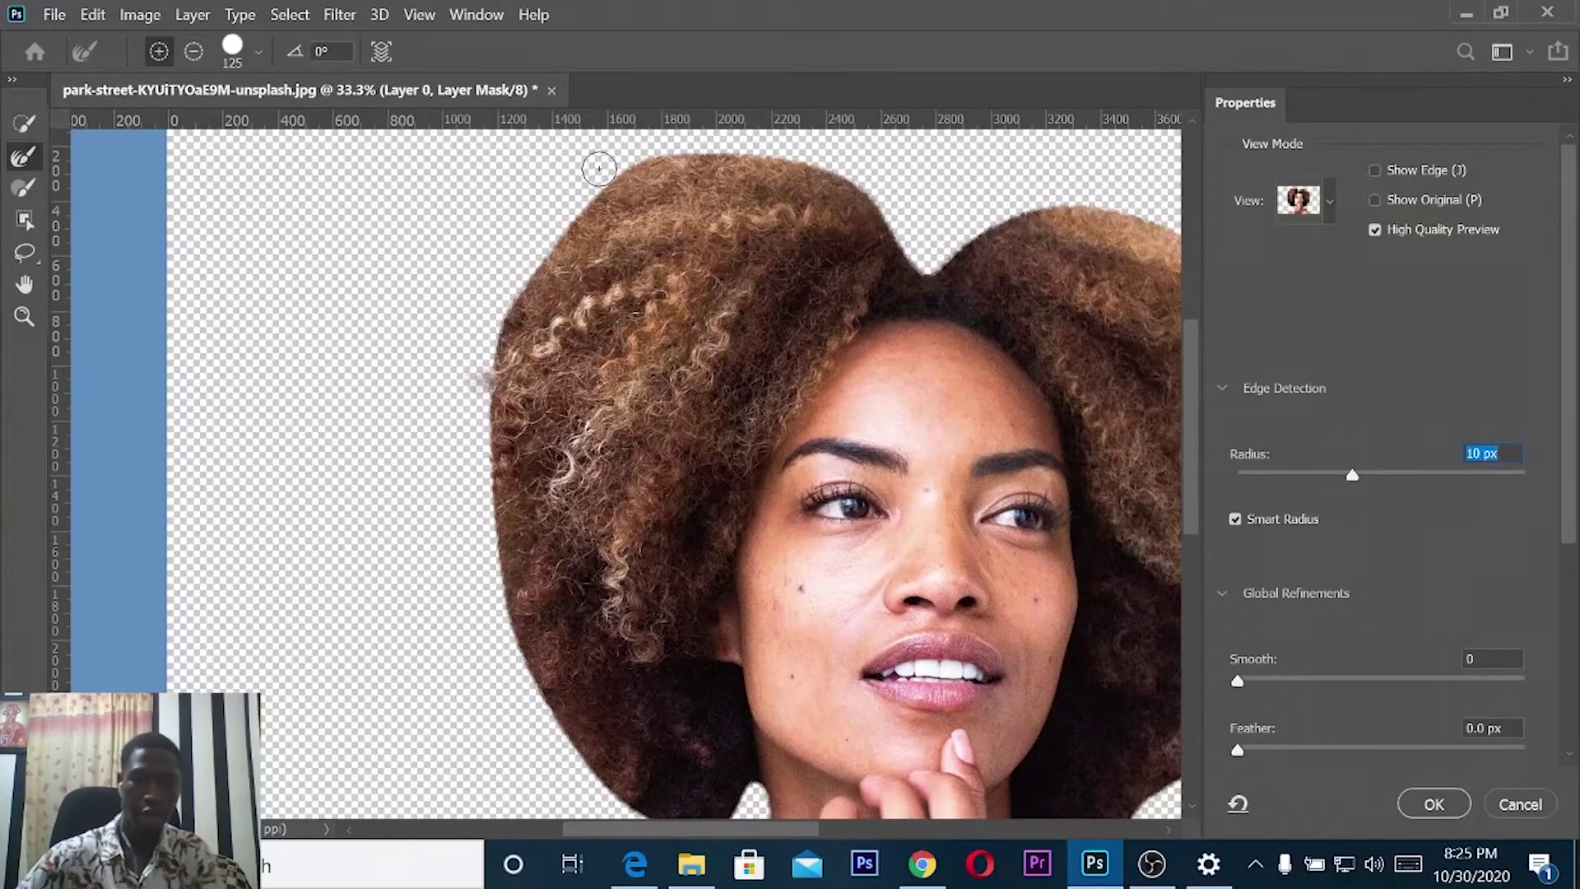
{"action": "mouse_move", "coordinate": [602, 181]}
{"action": "left_mouse_down"}
{"action": "mouse_move", "coordinate": [568, 201]}
{"action": "mouse_move", "coordinate": [459, 416]}
{"action": "mouse_move", "coordinate": [475, 686]}
{"action": "mouse_move", "coordinate": [449, 551]}
{"action": "mouse_move", "coordinate": [448, 445]}
{"action": "mouse_move", "coordinate": [464, 435]}
{"action": "left_mouse_up"}
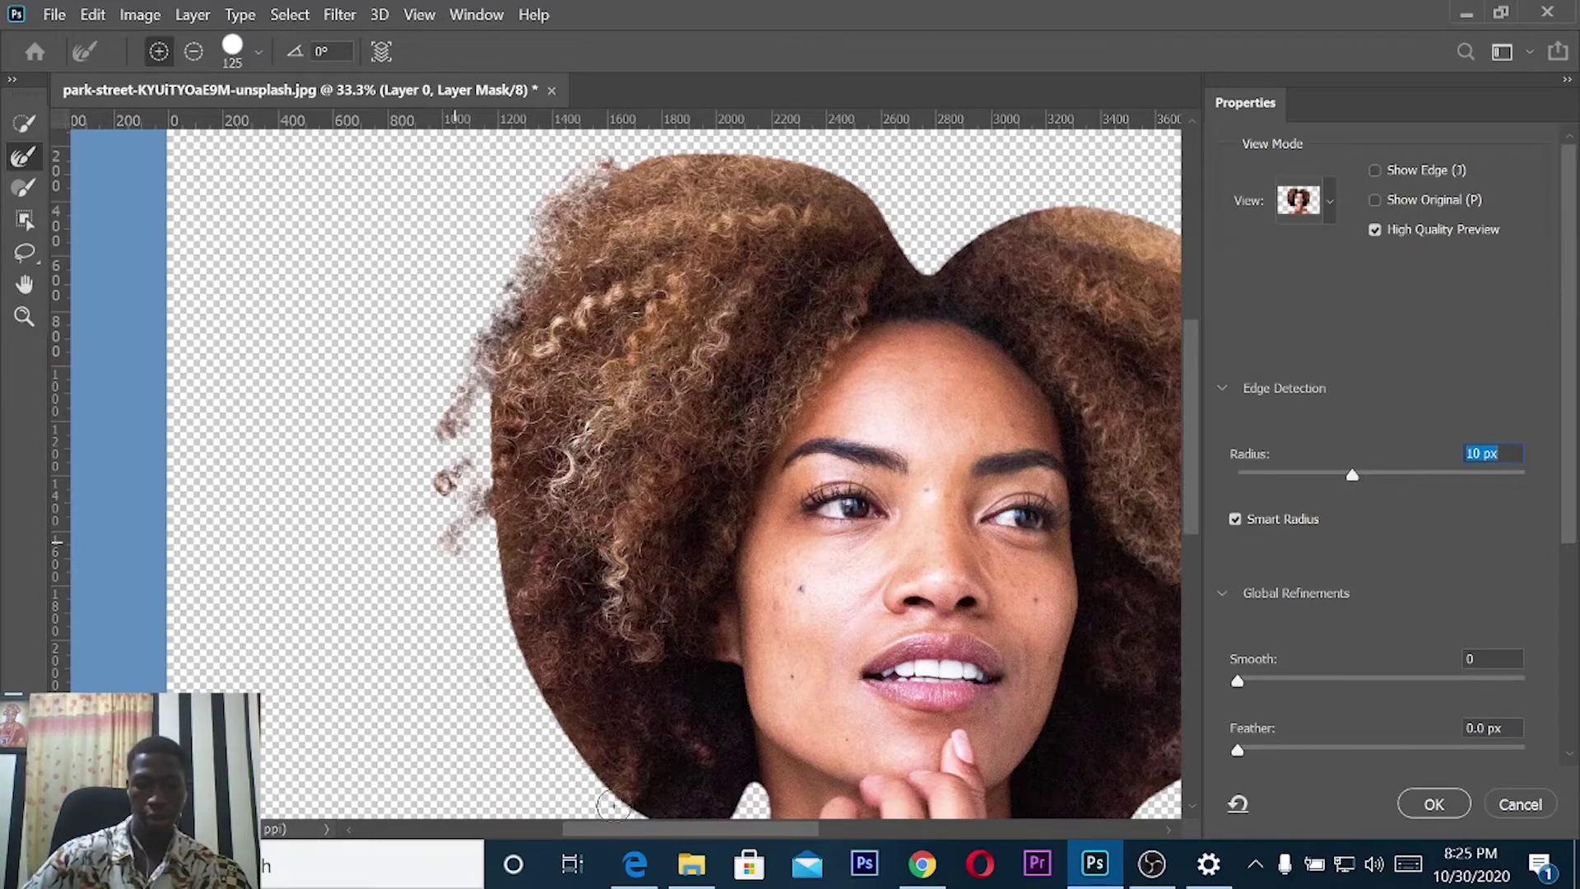
{"action": "left_click_drag", "start_coordinate": [533, 710], "coordinate": [509, 665]}
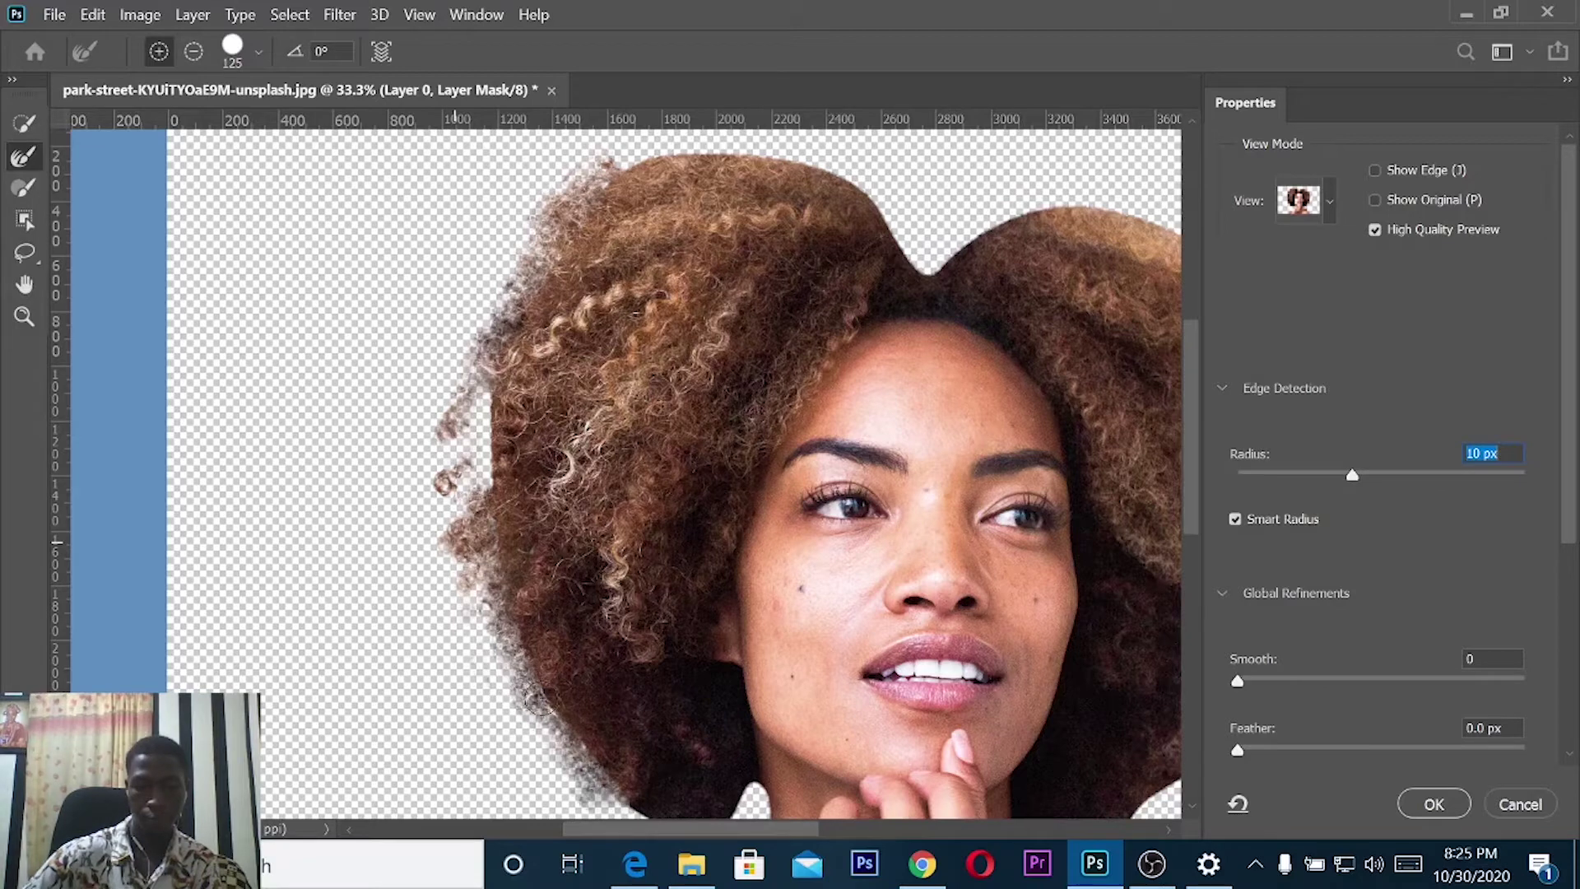
{"action": "mouse_move", "coordinate": [534, 699]}
{"action": "left_mouse_down"}
{"action": "mouse_move", "coordinate": [476, 566]}
{"action": "mouse_move", "coordinate": [481, 393]}
{"action": "left_mouse_up"}
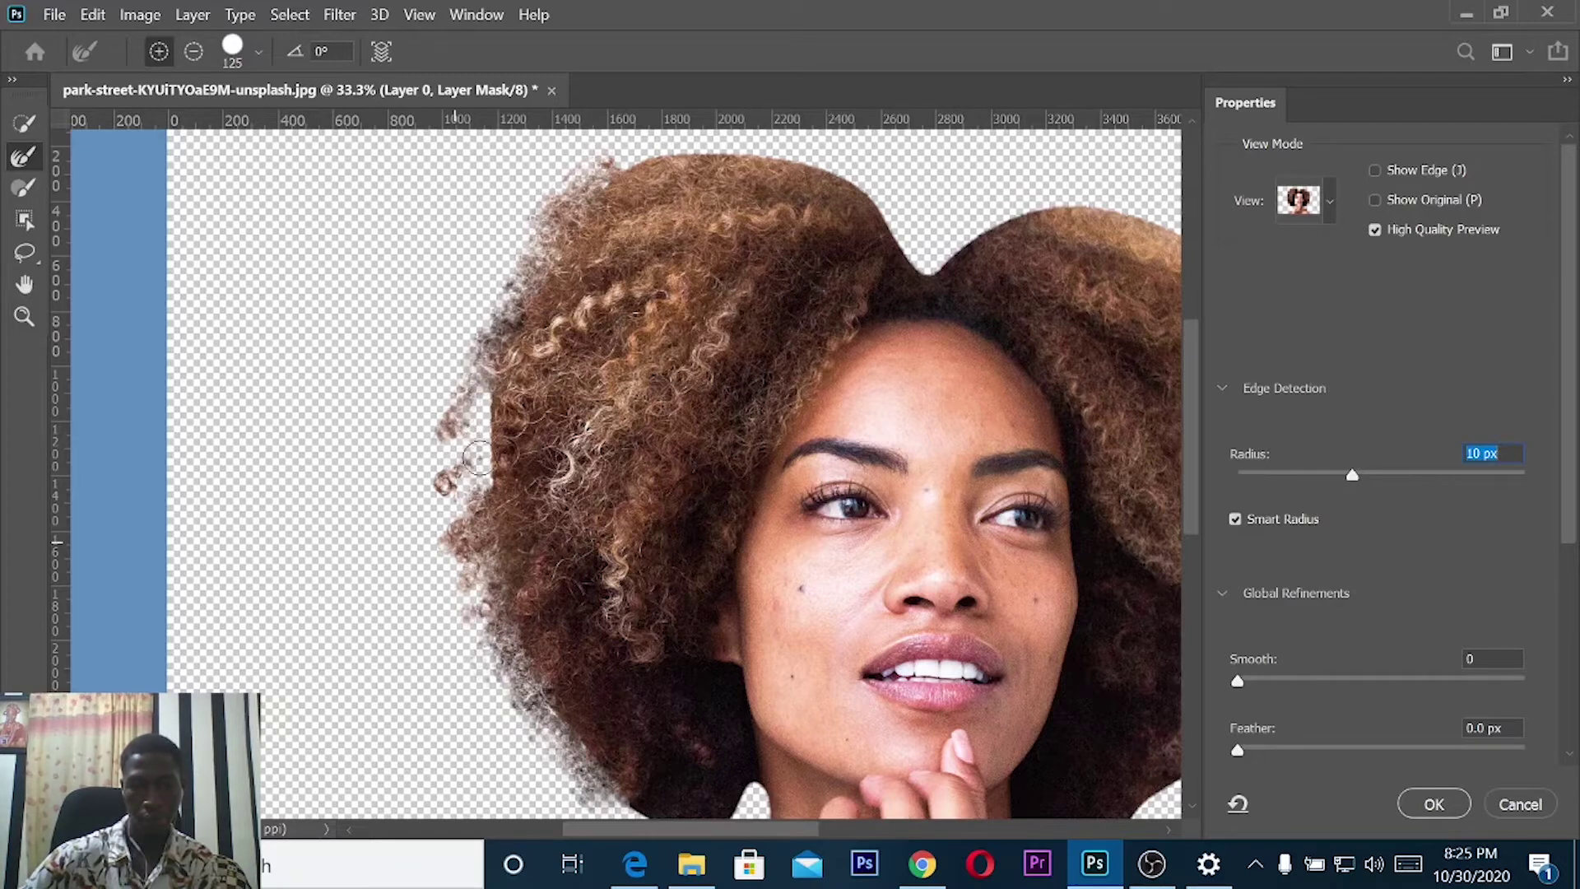
{"action": "mouse_move", "coordinate": [467, 539]}
{"action": "left_mouse_down"}
{"action": "mouse_move", "coordinate": [517, 701]}
{"action": "mouse_move", "coordinate": [589, 804]}
{"action": "left_mouse_up"}
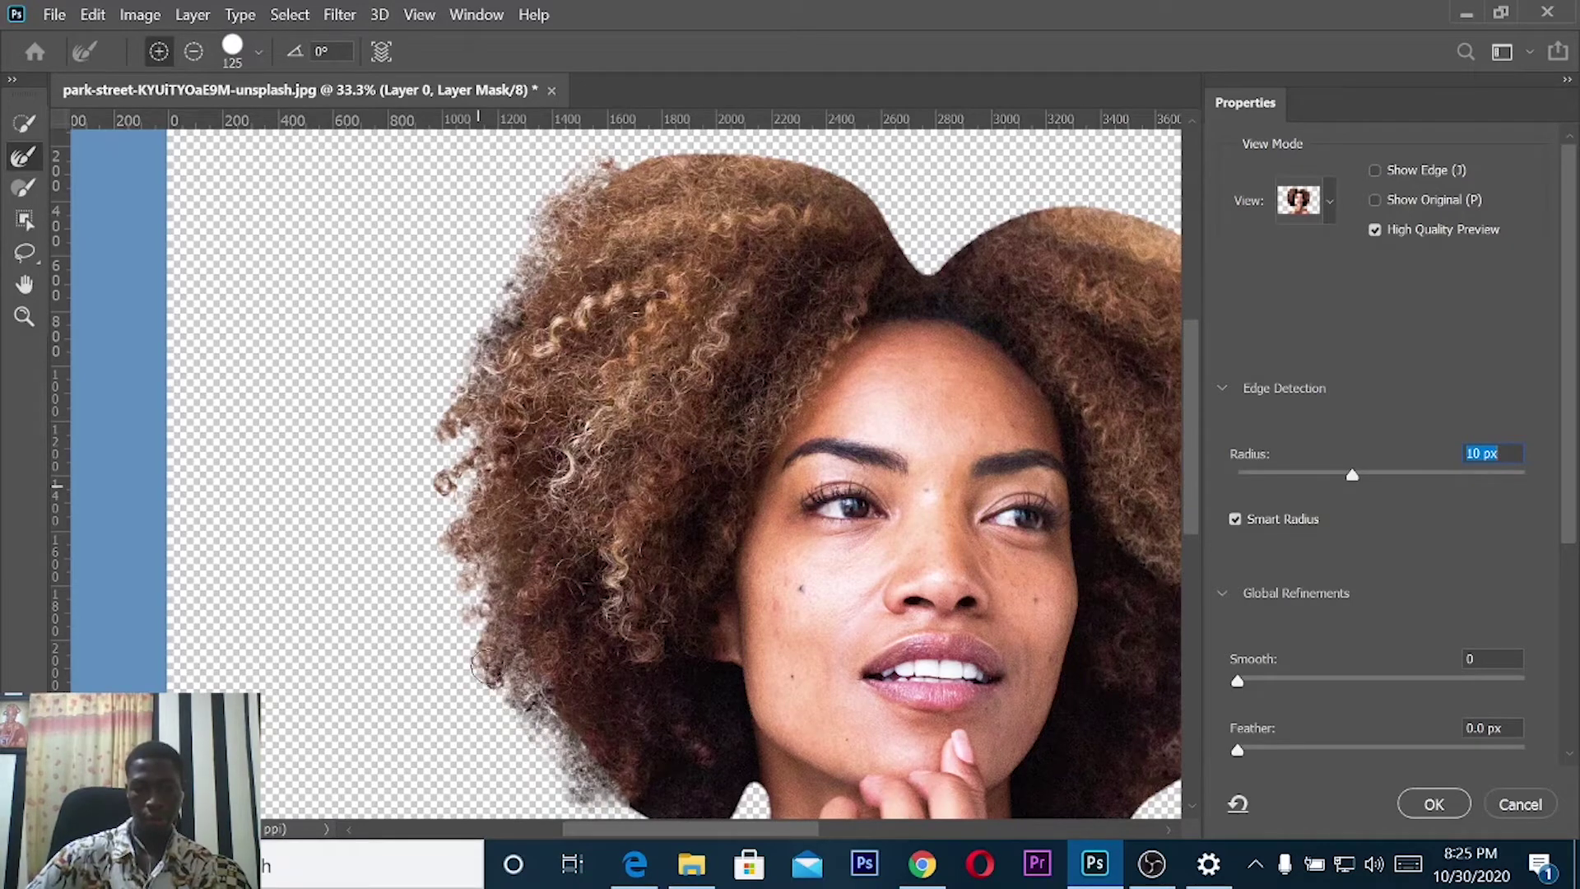
{"action": "left_click_drag", "start_coordinate": [457, 398], "coordinate": [492, 302]}
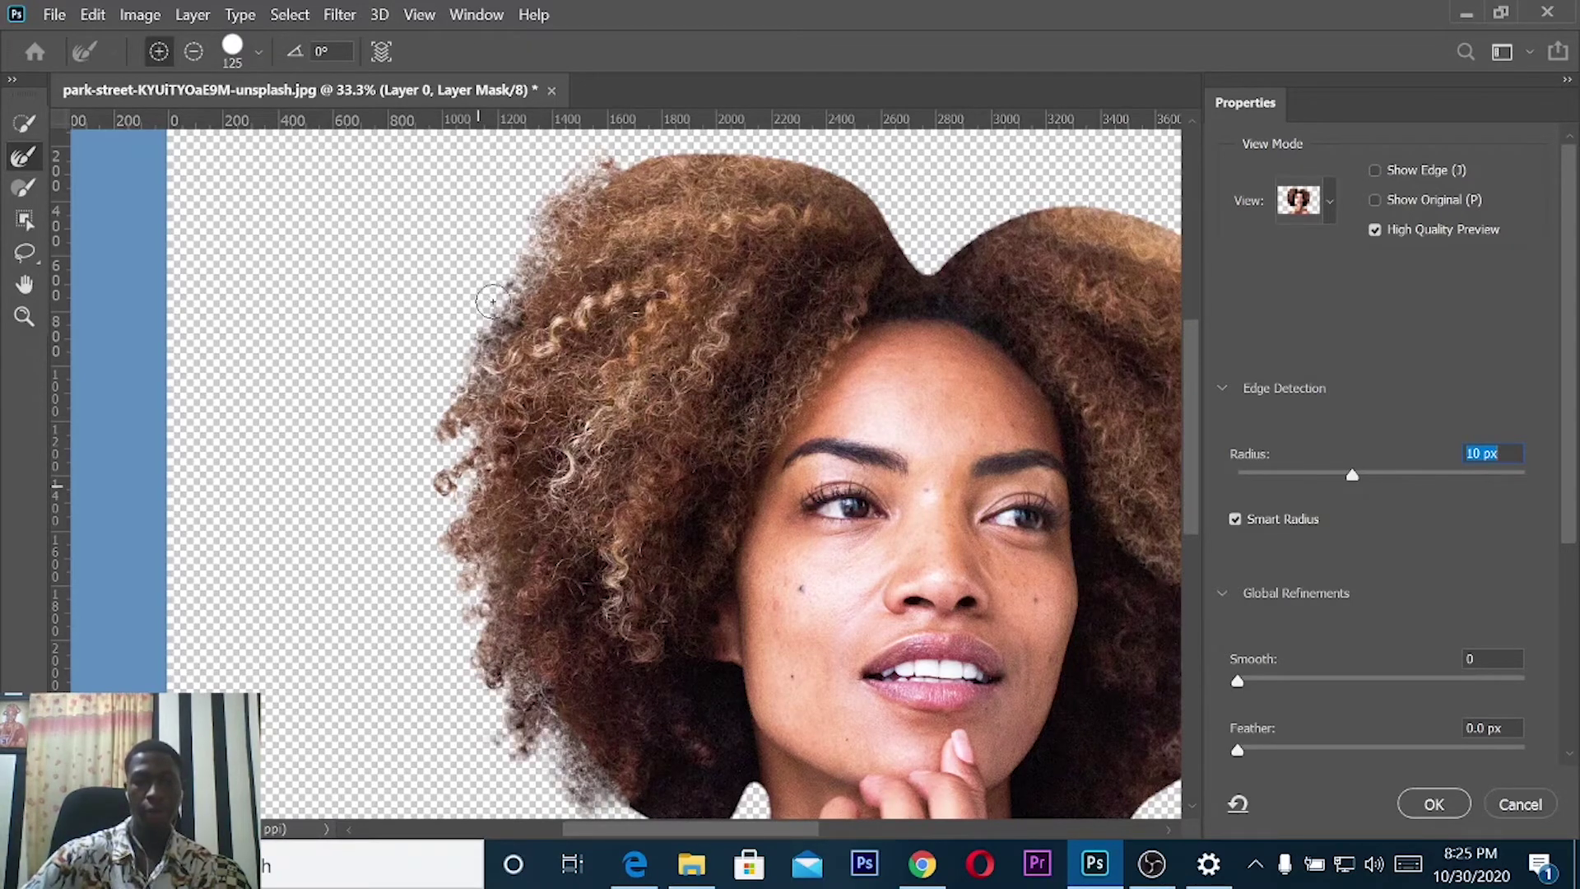
{"action": "mouse_move", "coordinate": [530, 247]}
{"action": "left_mouse_down"}
{"action": "mouse_move", "coordinate": [609, 169]}
{"action": "mouse_move", "coordinate": [687, 138]}
{"action": "mouse_move", "coordinate": [751, 131]}
{"action": "mouse_move", "coordinate": [878, 185]}
{"action": "mouse_move", "coordinate": [770, 139]}
{"action": "mouse_move", "coordinate": [624, 153]}
{"action": "left_mouse_up"}
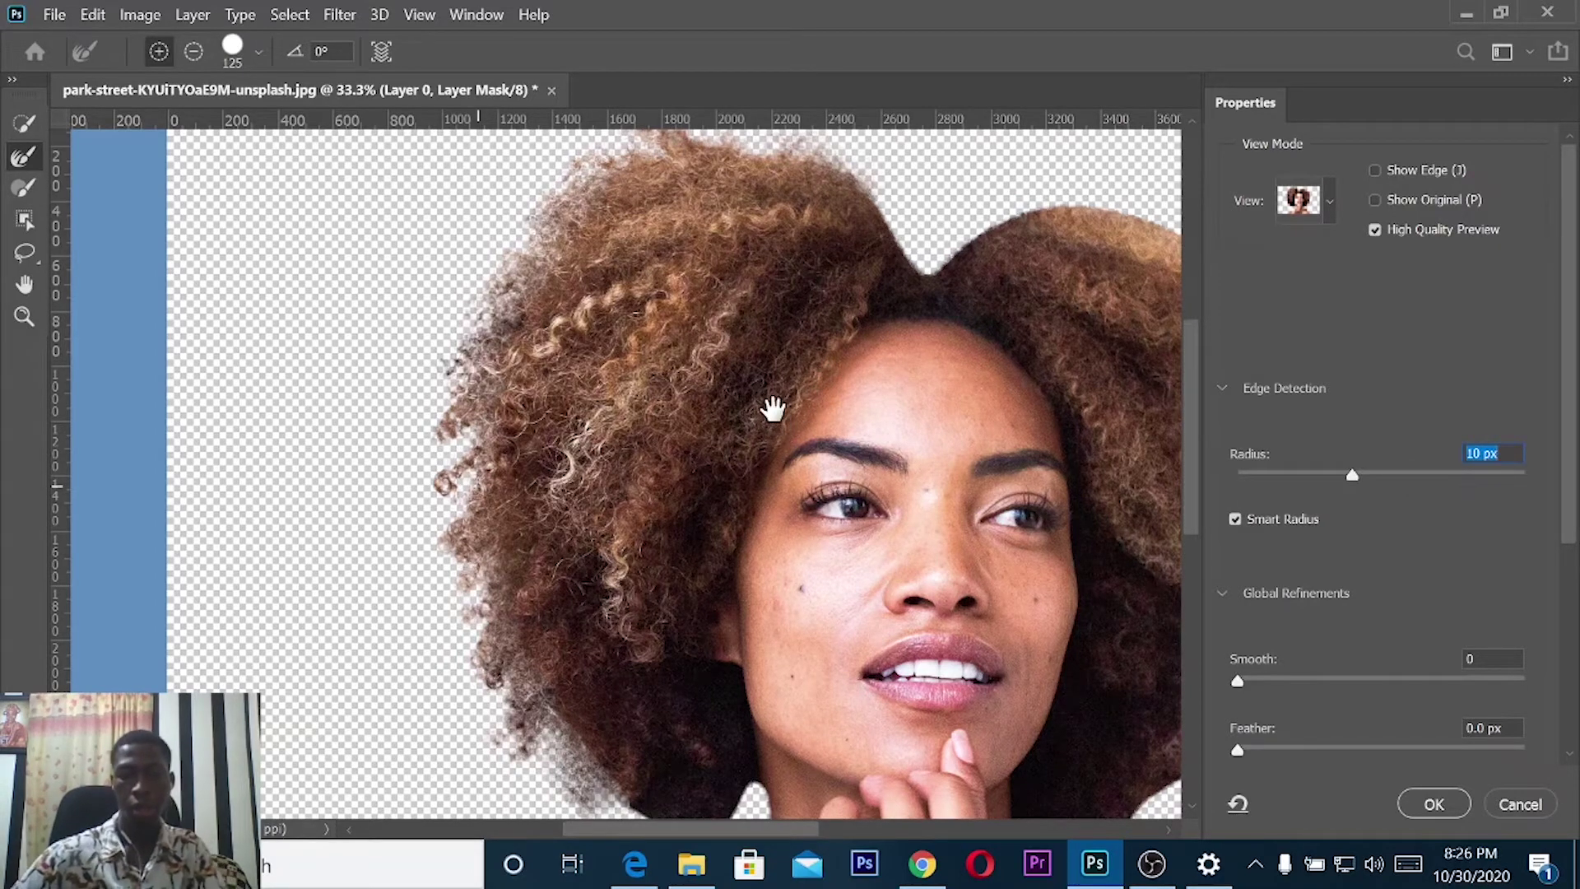
{"action": "left_click_drag", "start_coordinate": [772, 407], "coordinate": [727, 548]}
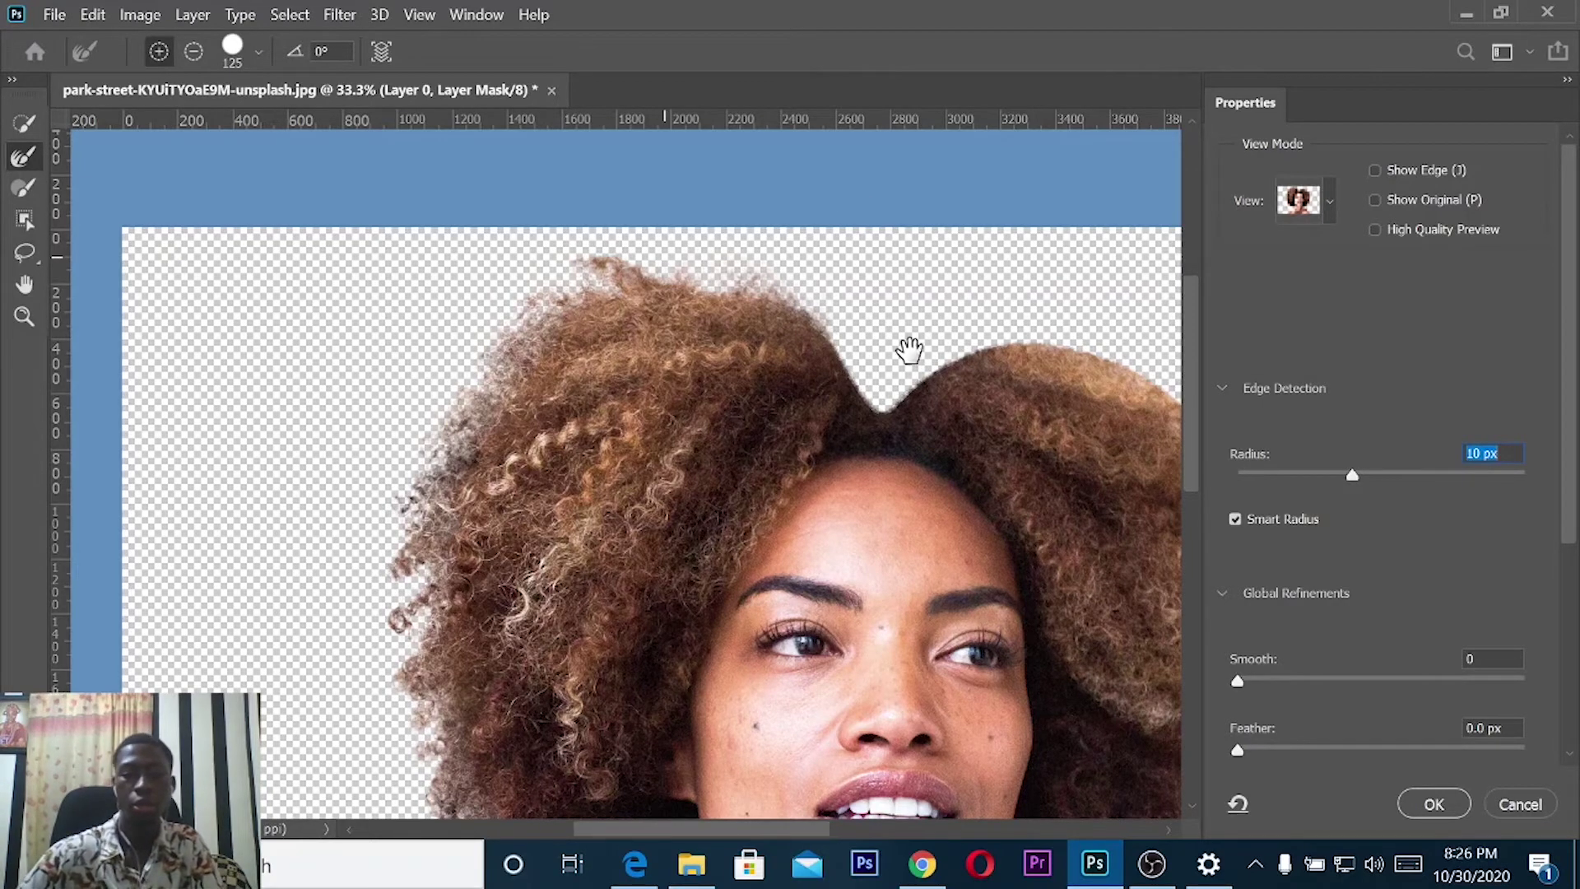
Brush the Refine Edge tool along the top-right and right-side hair fringe.
{"action": "left_click_drag", "start_coordinate": [910, 349], "coordinate": [572, 279]}
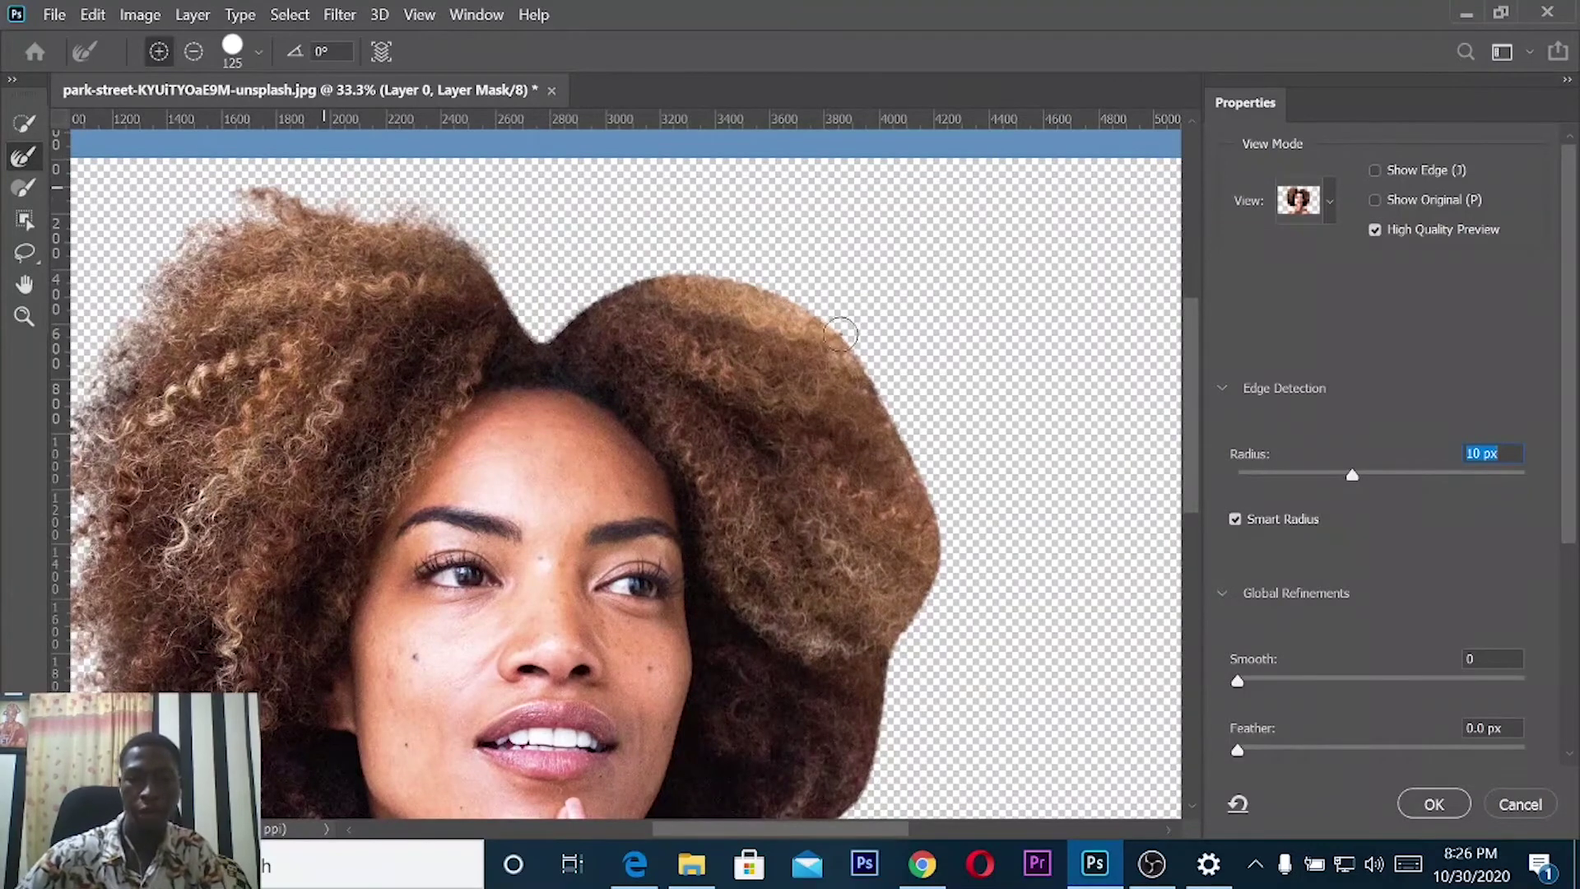
{"action": "mouse_move", "coordinate": [841, 333]}
{"action": "left_mouse_down"}
{"action": "mouse_move", "coordinate": [967, 513]}
{"action": "mouse_move", "coordinate": [960, 501]}
{"action": "left_mouse_up"}
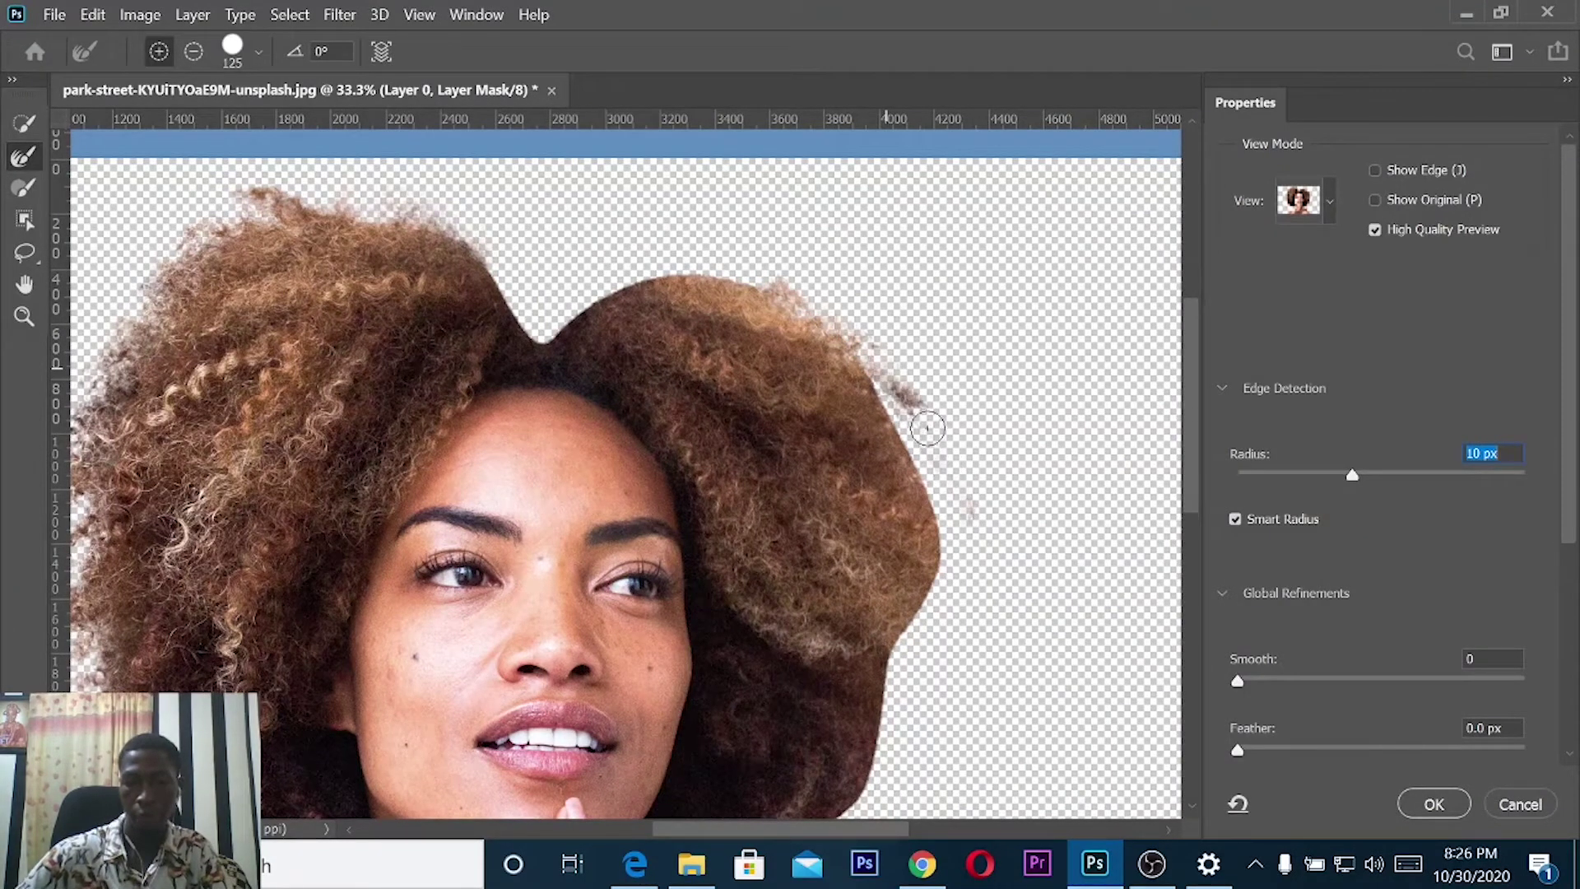
{"action": "left_click_drag", "start_coordinate": [897, 402], "coordinate": [937, 482]}
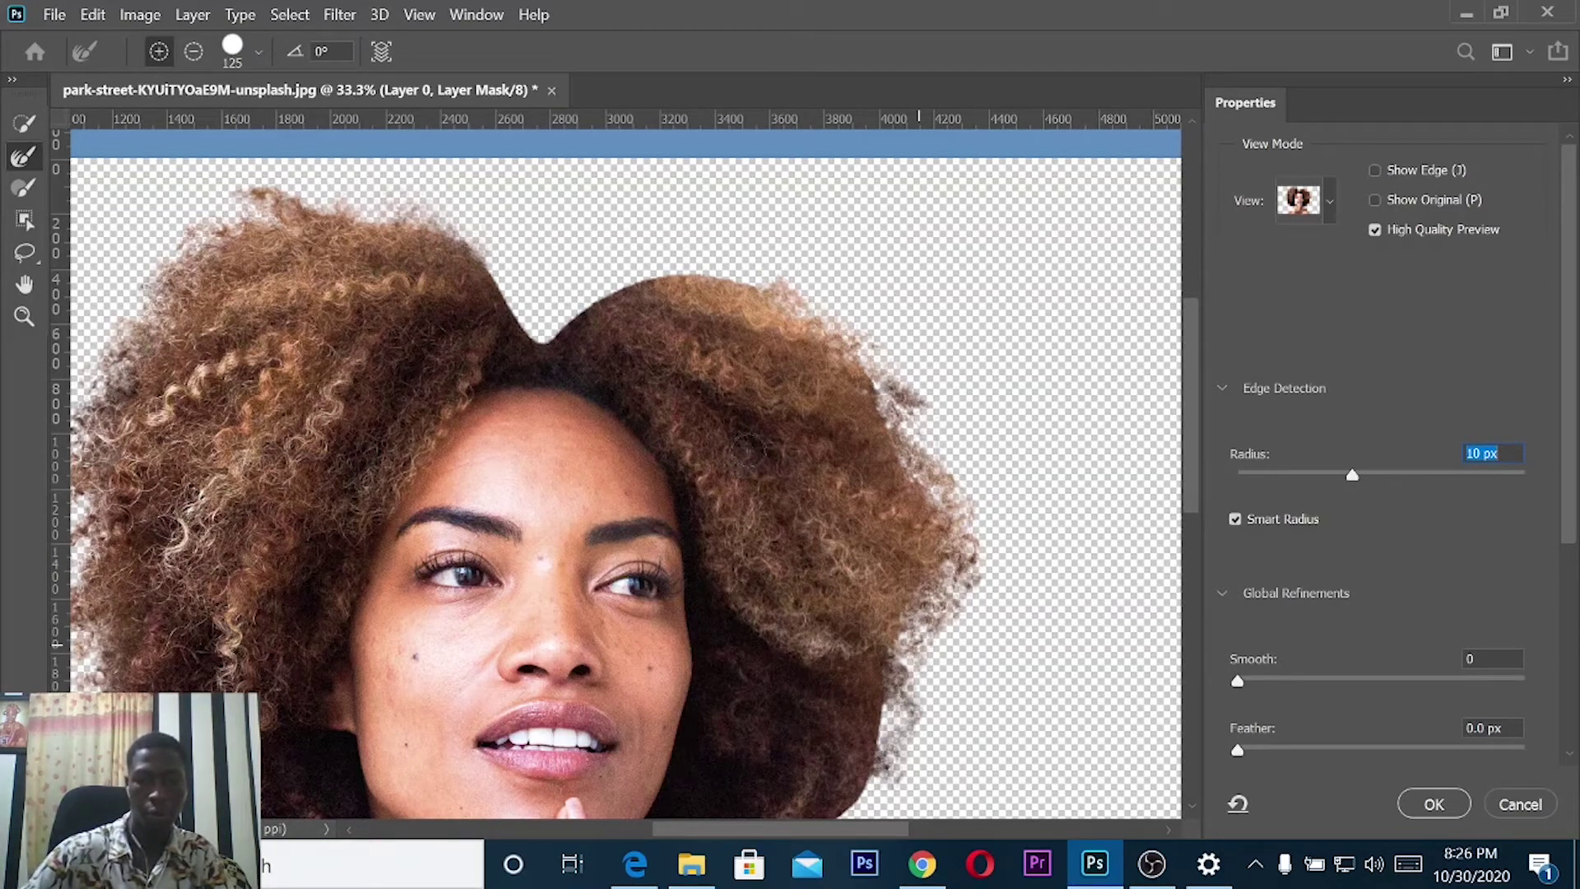
{"action": "mouse_move", "coordinate": [748, 568]}
{"action": "left_mouse_down"}
{"action": "mouse_move", "coordinate": [677, 255]}
{"action": "mouse_move", "coordinate": [649, 214]}
{"action": "left_mouse_up"}
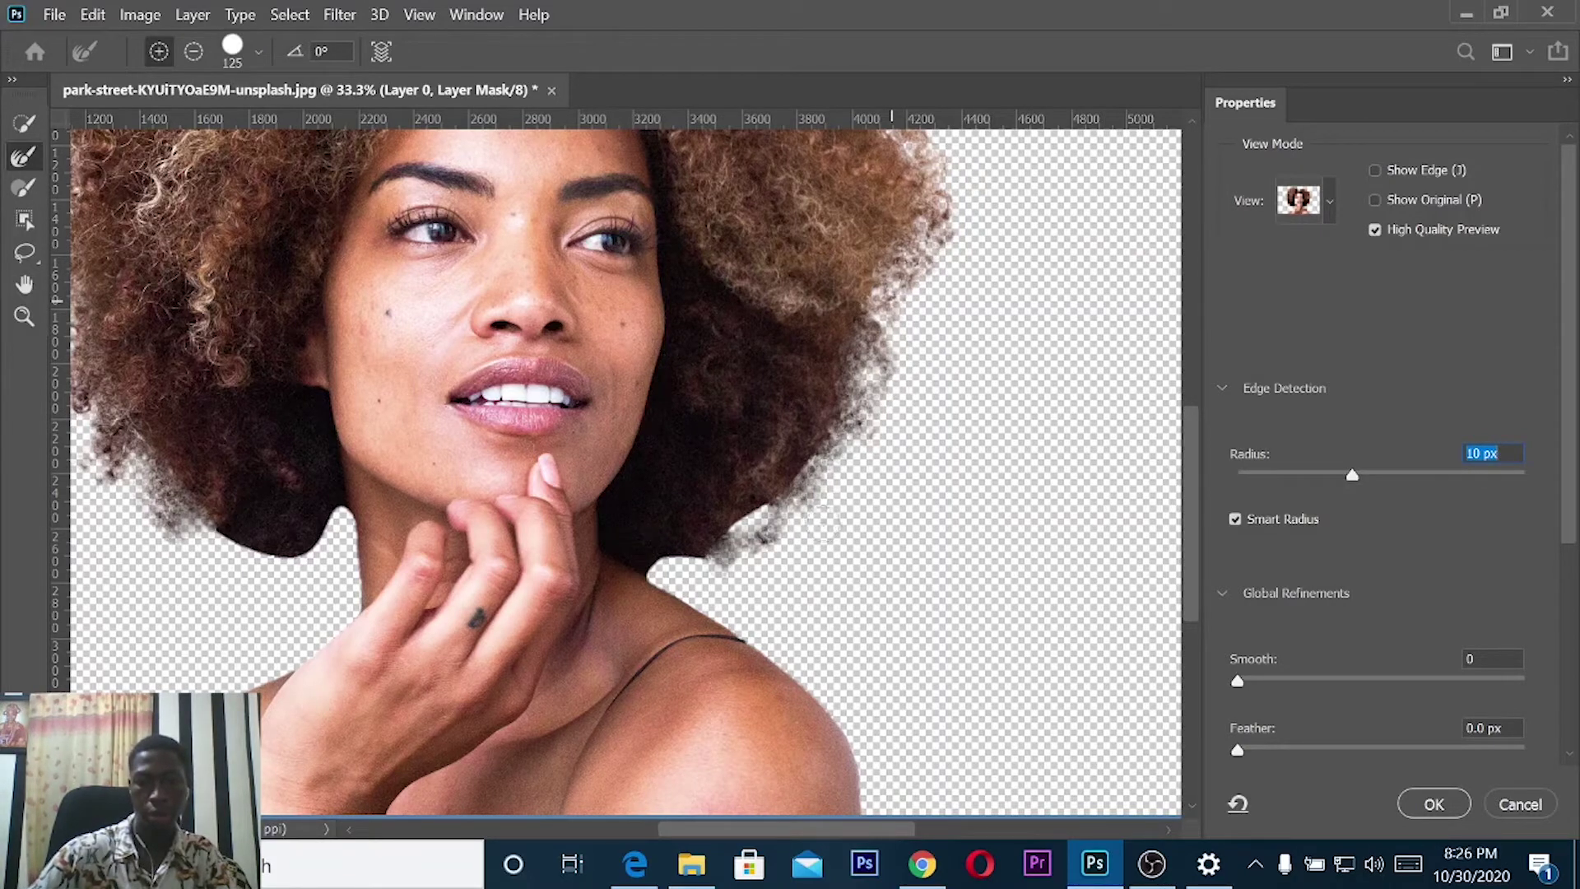
{"action": "mouse_move", "coordinate": [824, 523]}
{"action": "left_mouse_down"}
{"action": "mouse_move", "coordinate": [794, 535]}
{"action": "mouse_move", "coordinate": [887, 421]}
{"action": "mouse_move", "coordinate": [909, 339]}
{"action": "left_mouse_up"}
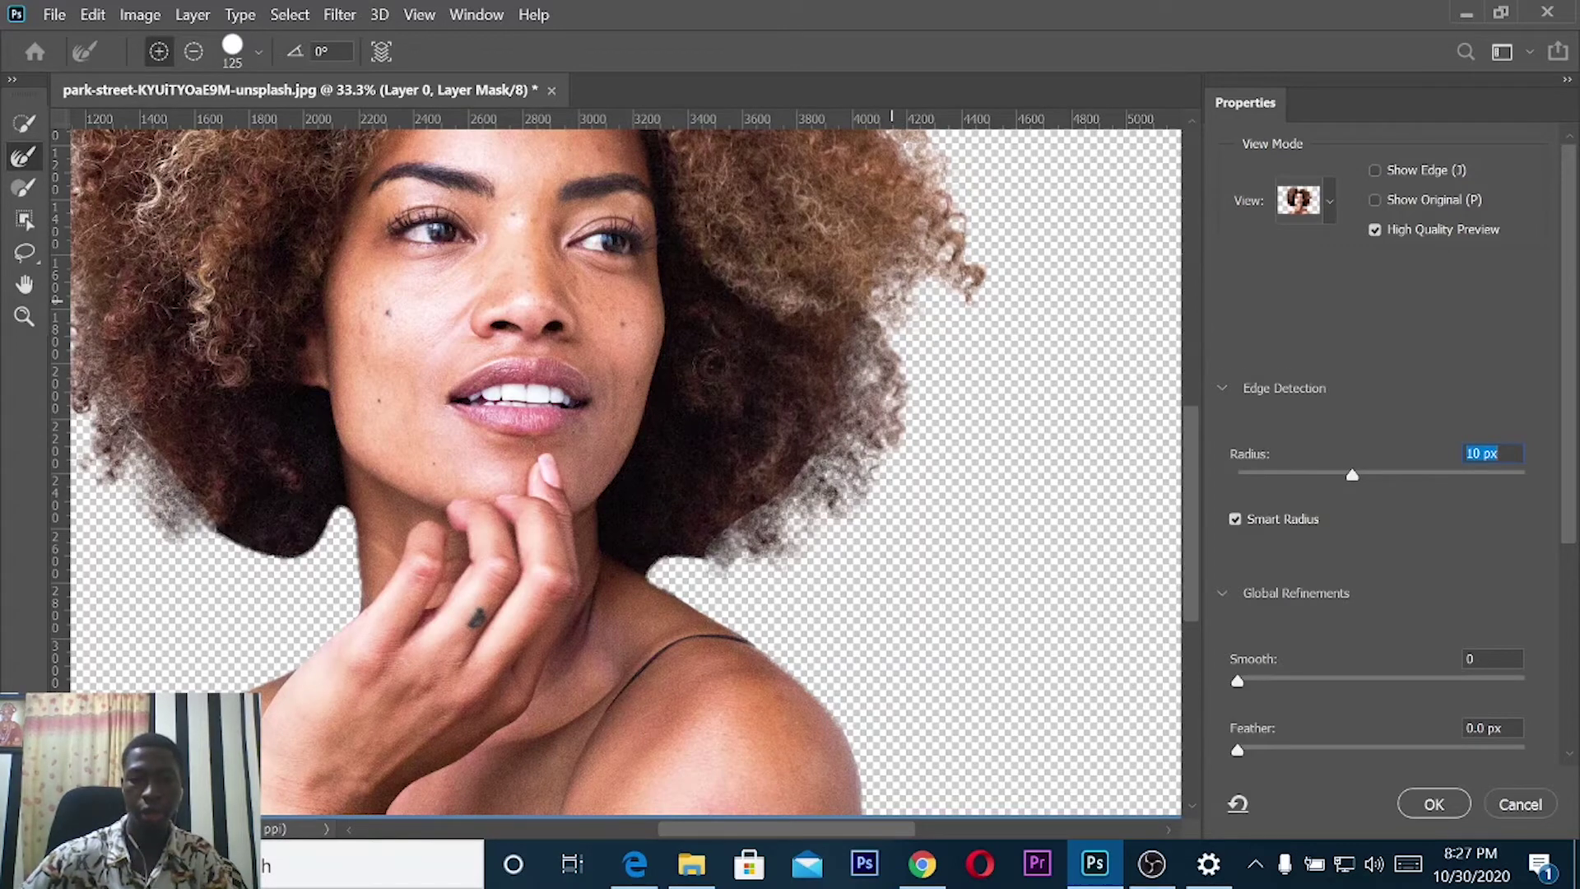
Refine the hair edge along the top notch of the afro.
{"action": "scroll", "coordinate": [709, 614], "scroll_direction": "up", "scroll_amount": 3}
{"action": "scroll", "coordinate": [741, 582], "scroll_direction": "up", "scroll_amount": 3}
{"action": "scroll", "coordinate": [780, 394], "scroll_direction": "up", "scroll_amount": 1}
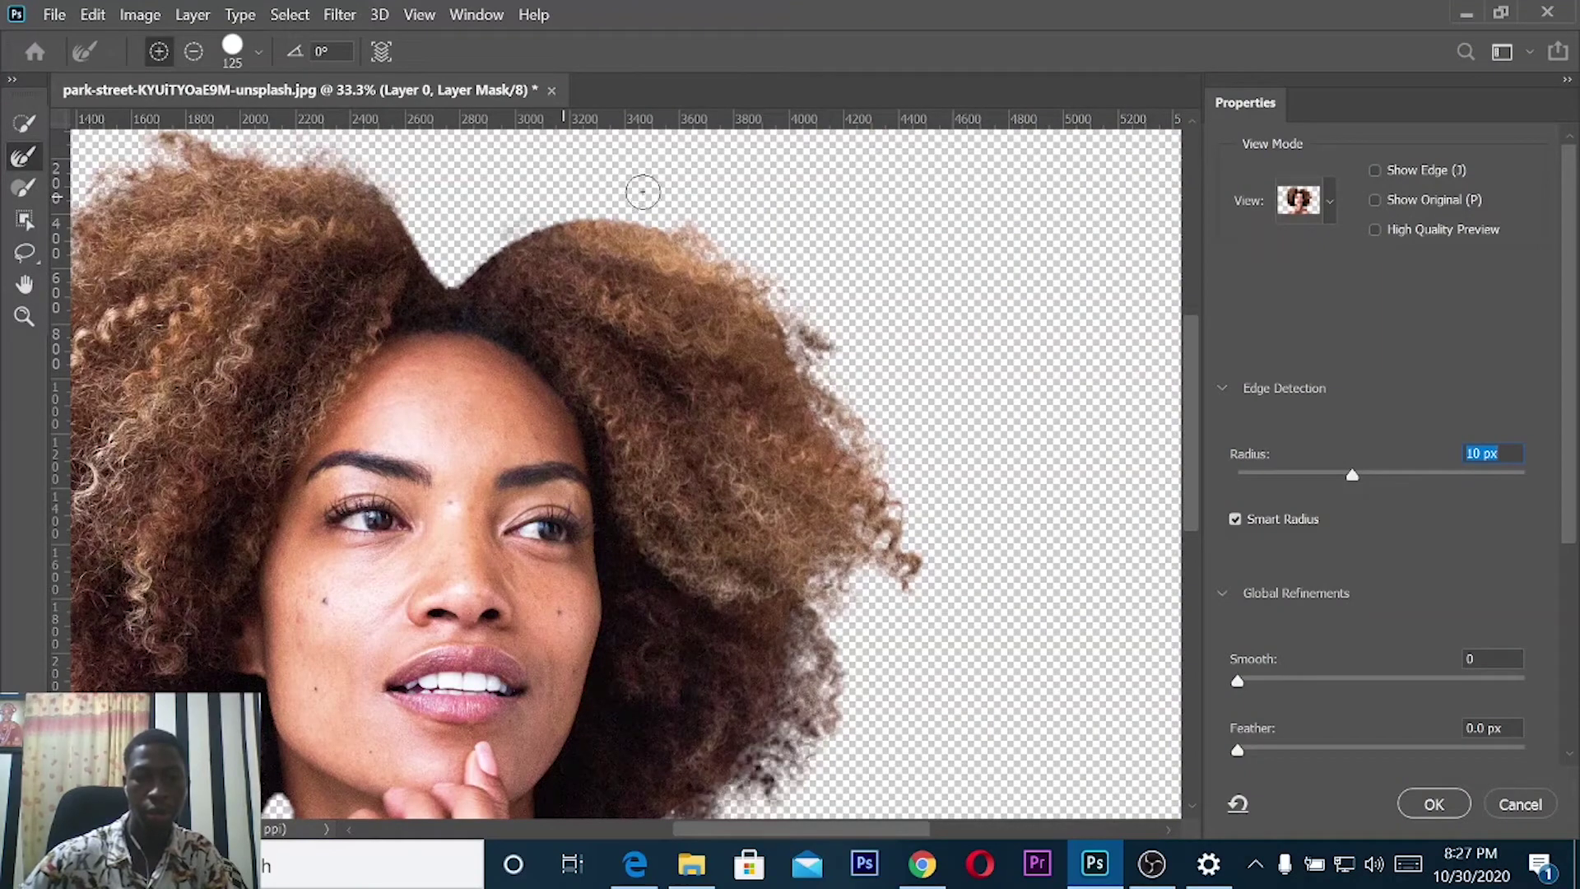
{"action": "mouse_move", "coordinate": [595, 211]}
{"action": "left_mouse_down"}
{"action": "mouse_move", "coordinate": [527, 226]}
{"action": "mouse_move", "coordinate": [459, 271]}
{"action": "mouse_move", "coordinate": [338, 156]}
{"action": "left_mouse_up"}
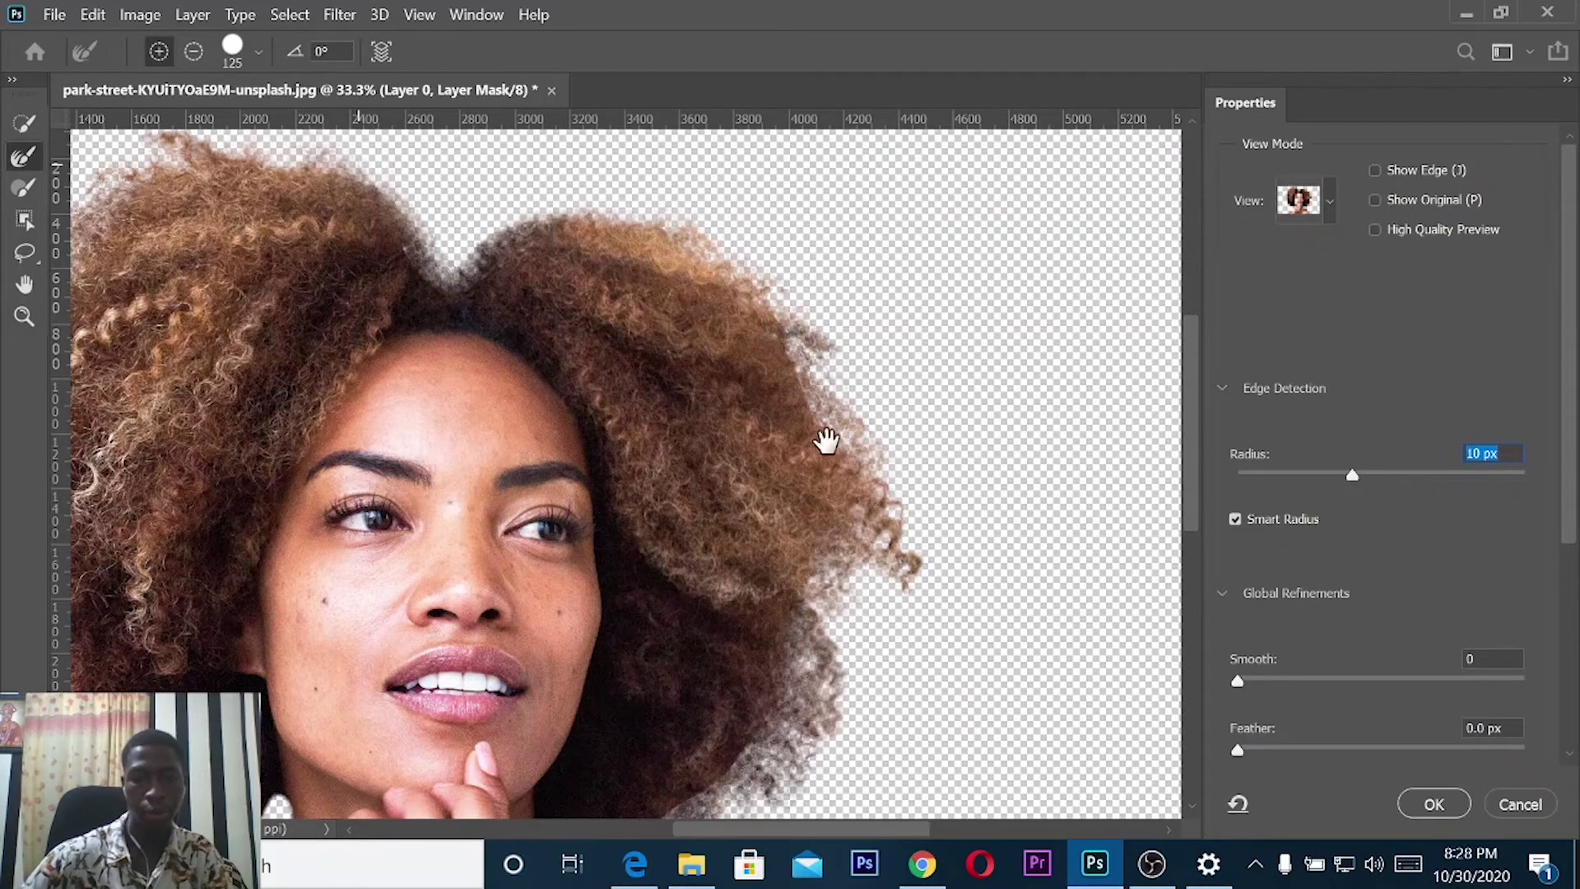
Refine the lower-left and neck hair fringe, then zoom out to check the cutout.
{"action": "left_click_drag", "start_coordinate": [826, 440], "coordinate": [935, 337]}
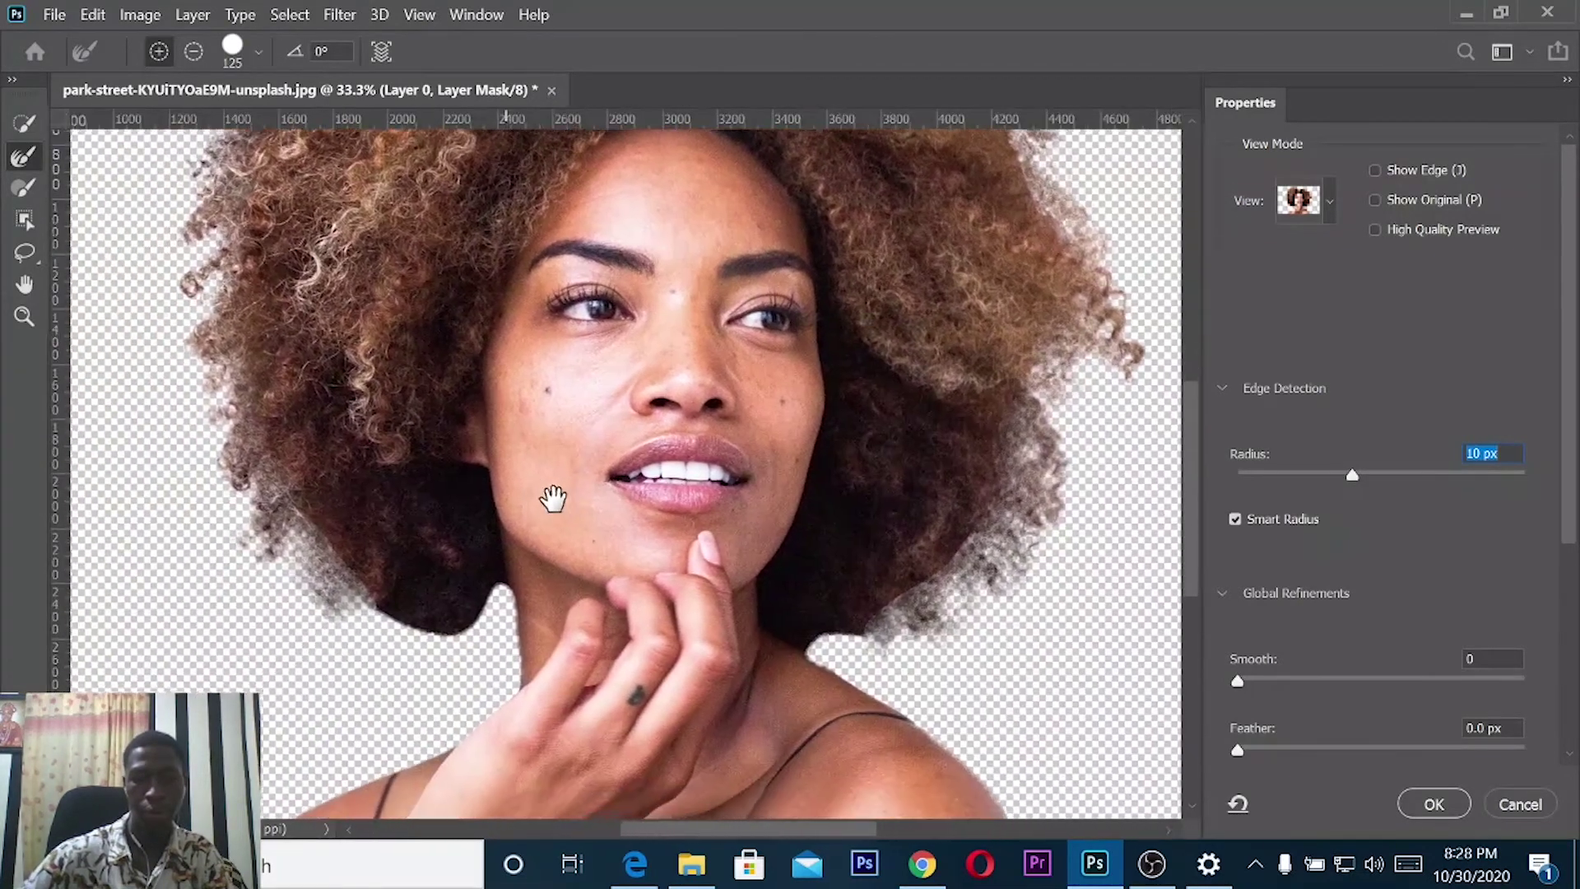
{"action": "left_click_drag", "start_coordinate": [399, 551], "coordinate": [329, 576]}
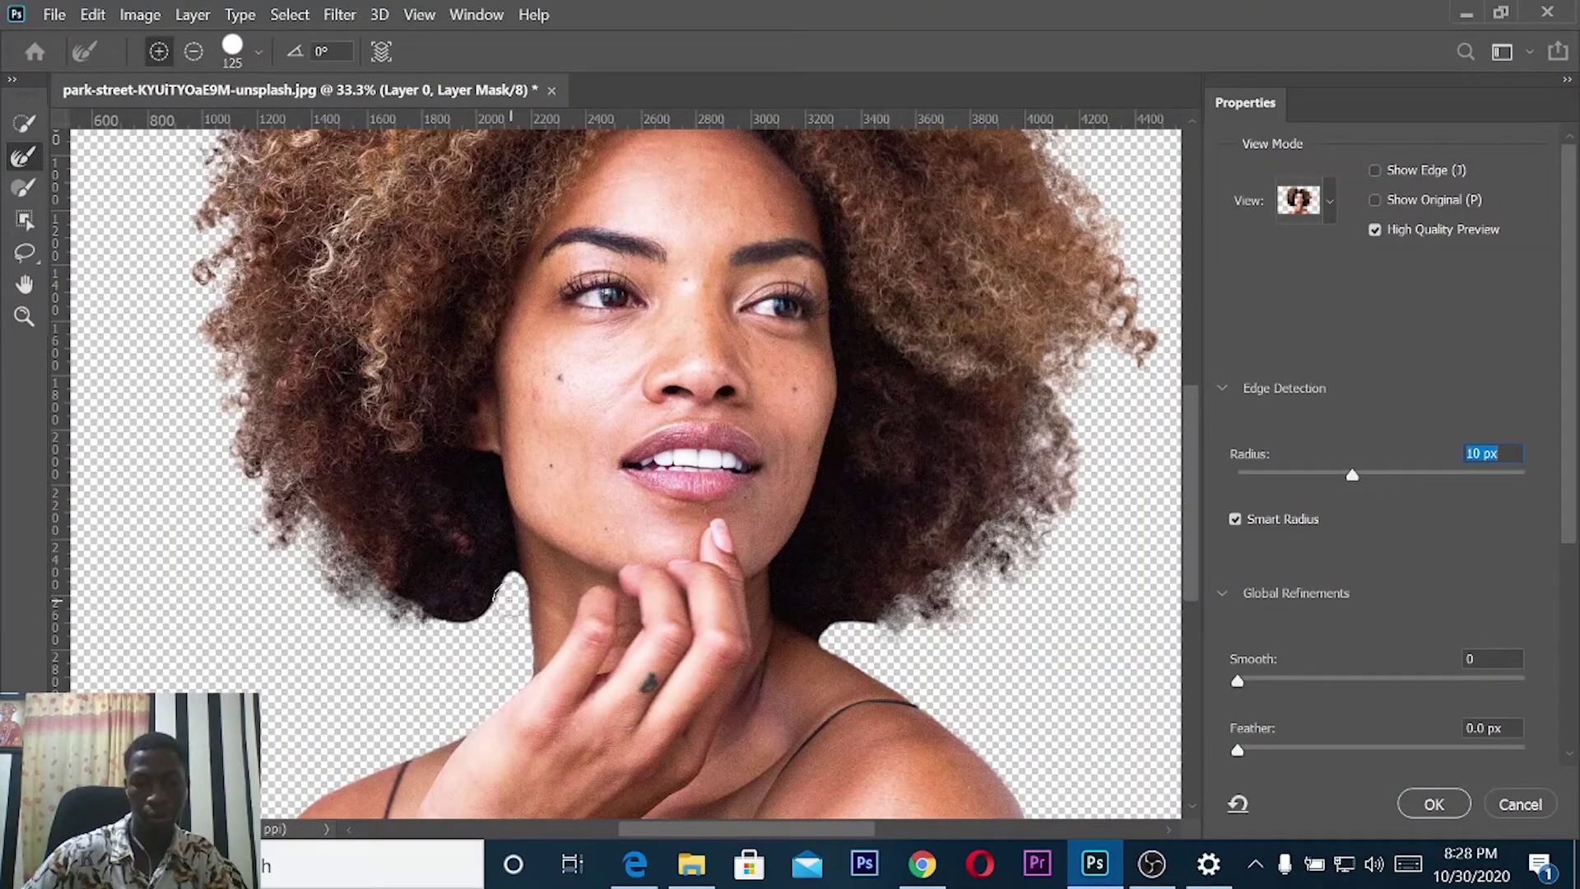
{"action": "left_click_drag", "start_coordinate": [515, 591], "coordinate": [454, 626]}
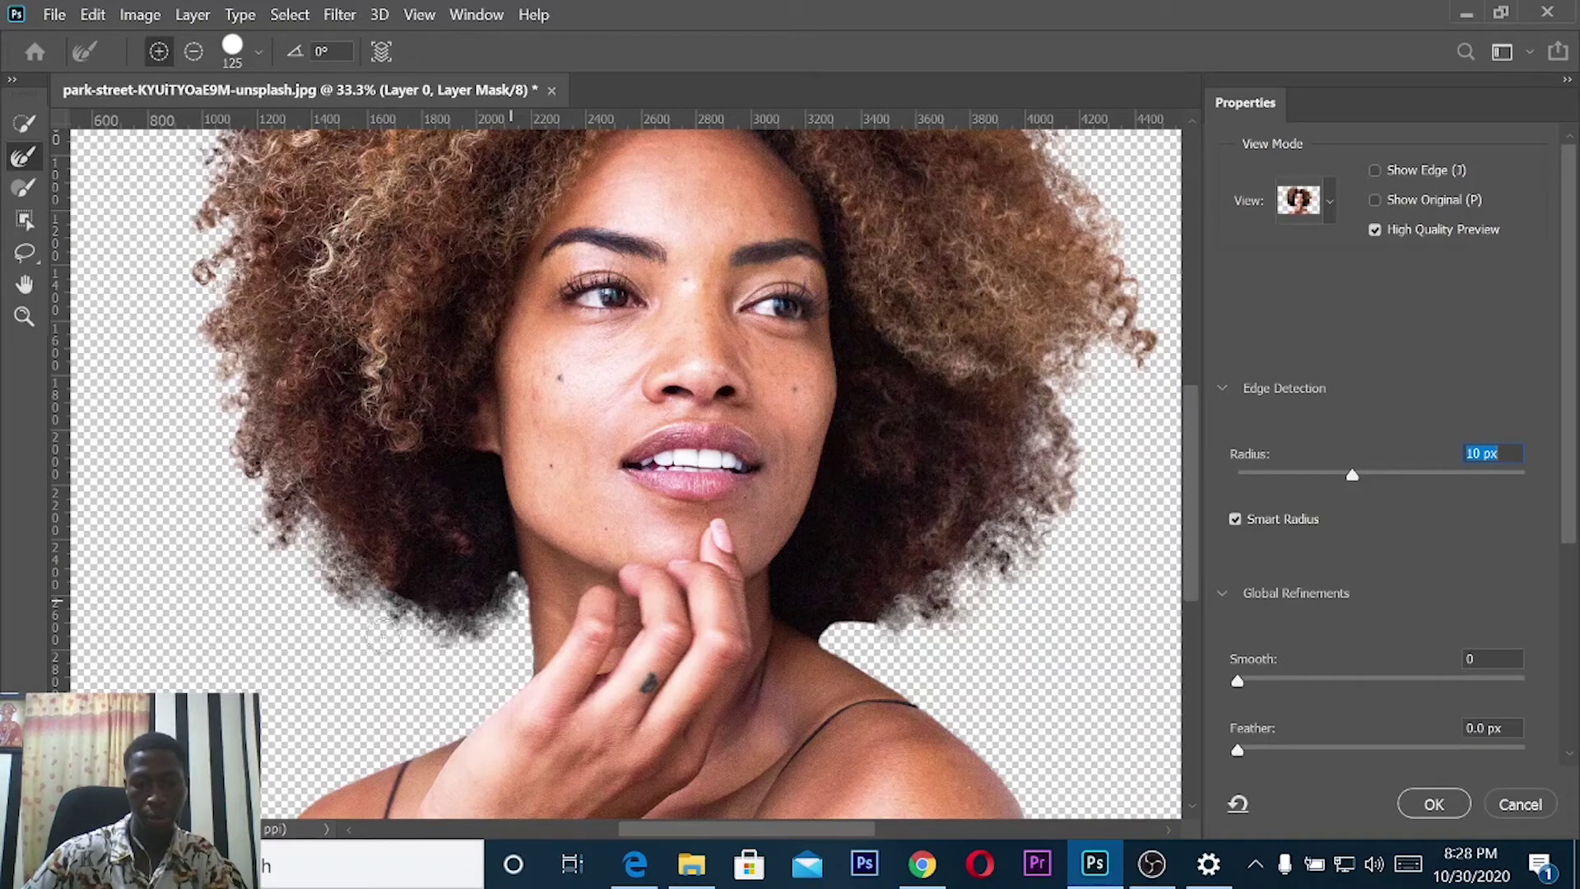
{"action": "left_click_drag", "start_coordinate": [406, 583], "coordinate": [377, 598]}
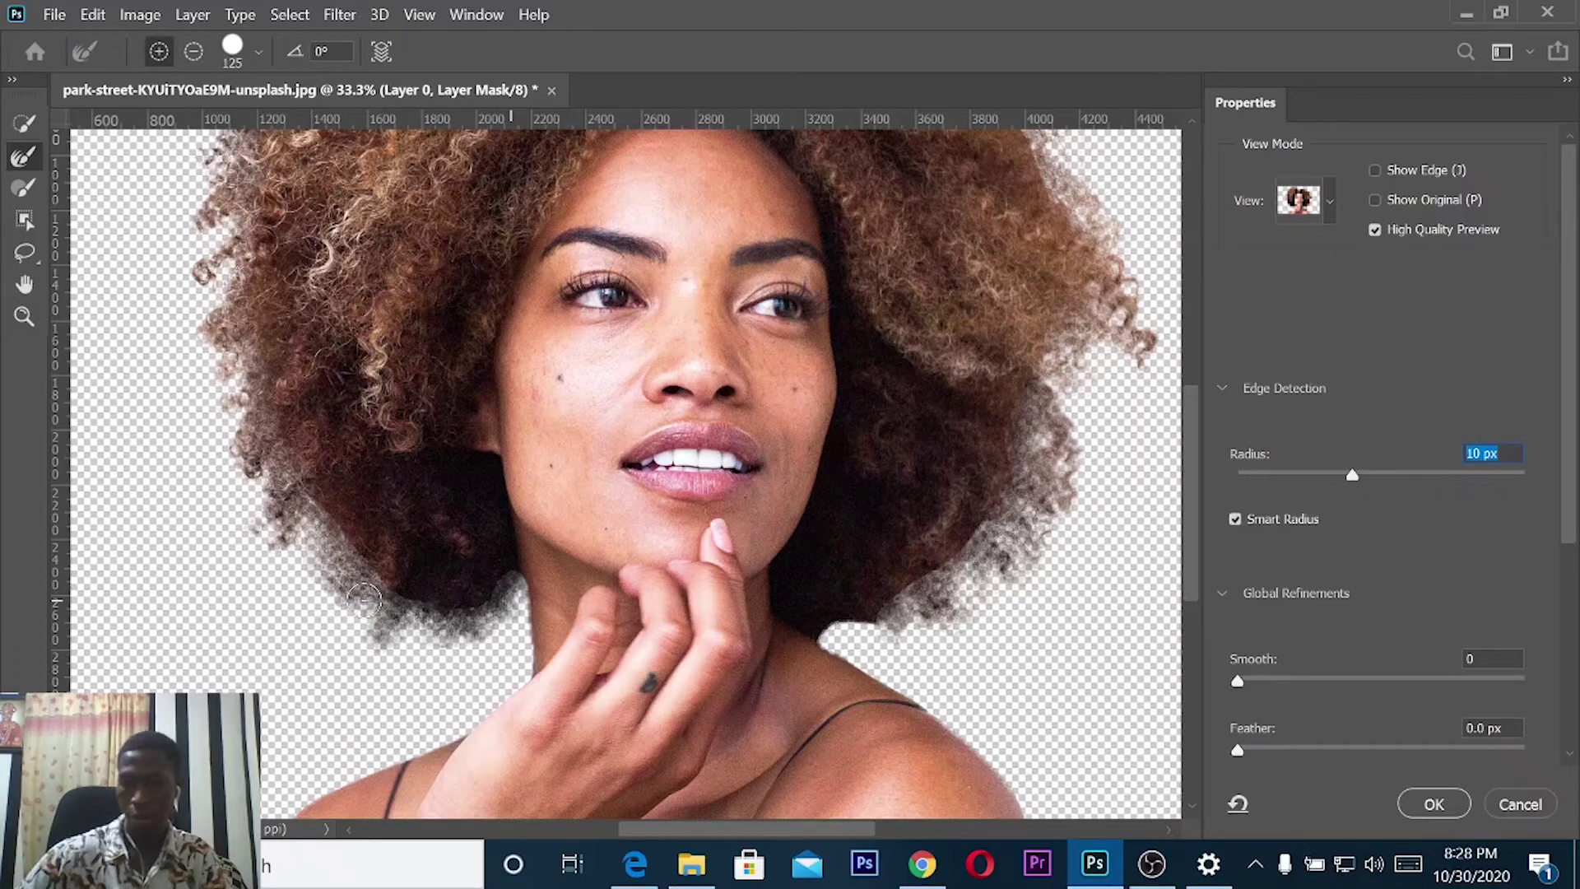
{"action": "scroll", "coordinate": [1193, 445], "scroll_direction": "up", "scroll_amount": 1}
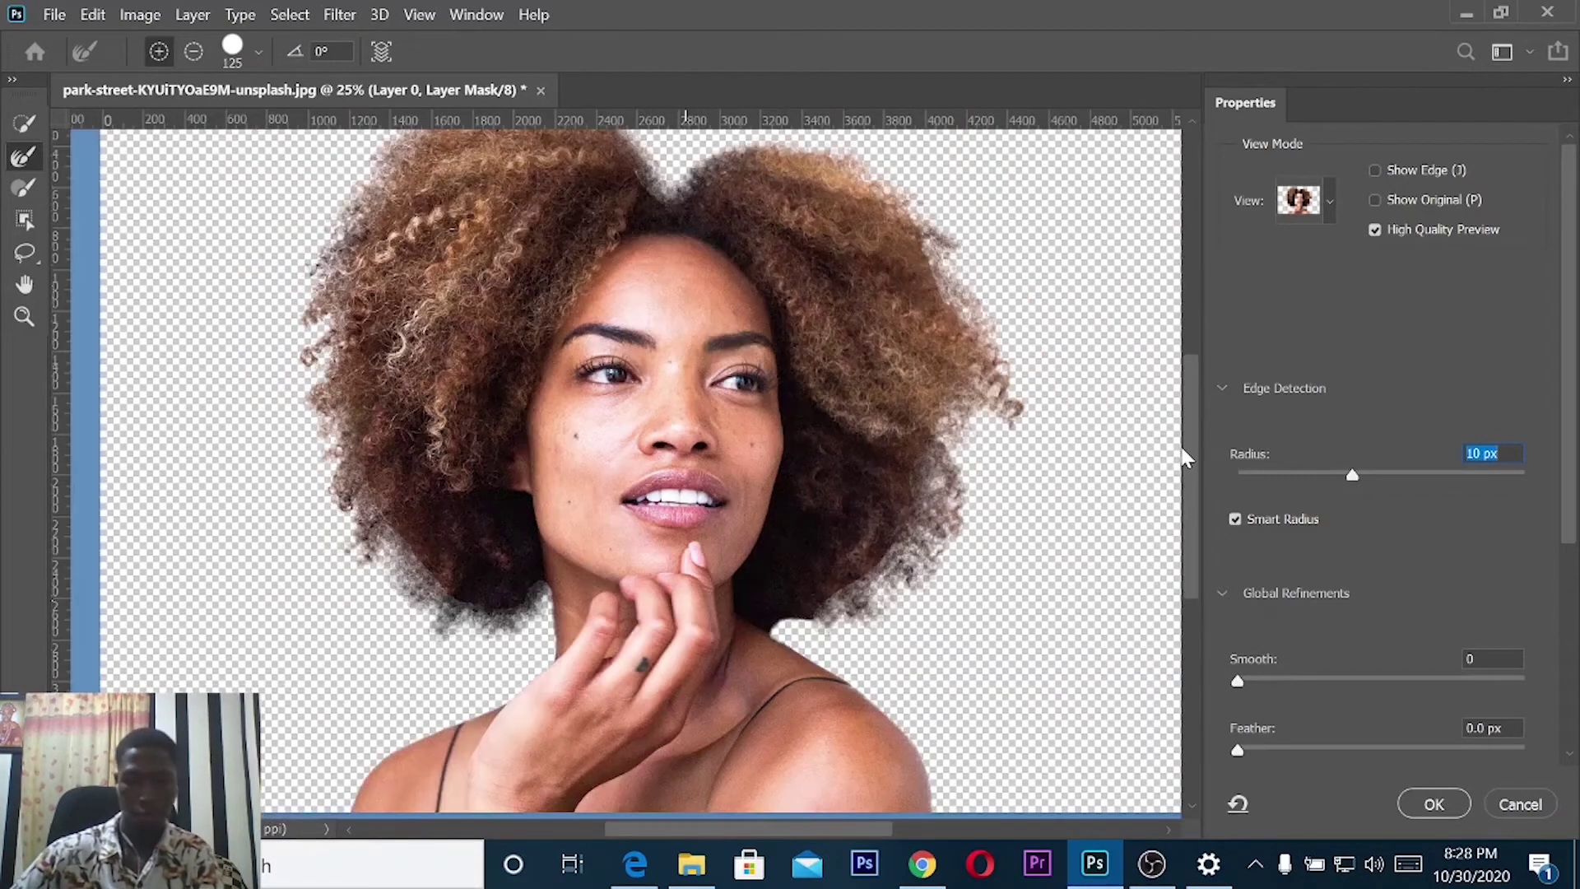
{"action": "key", "text": "ctrl+minus"}
{"action": "key", "text": "ctrl+minus"}
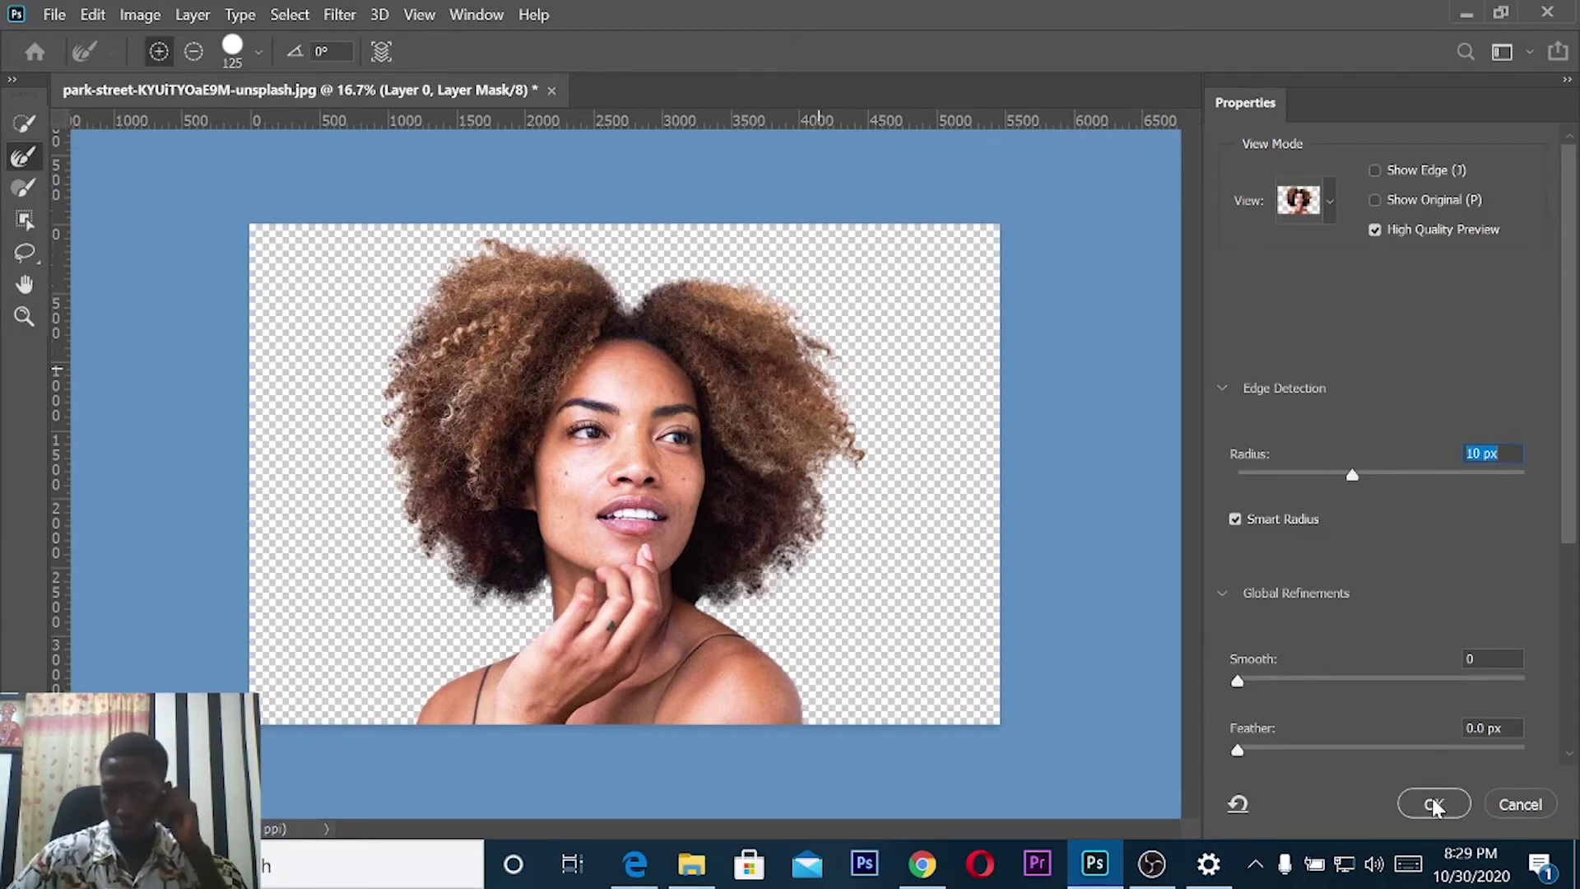
Accept the Select and Mask refinement and zoom out to fit the whole image.
{"action": "left_click", "coordinate": [1434, 806]}
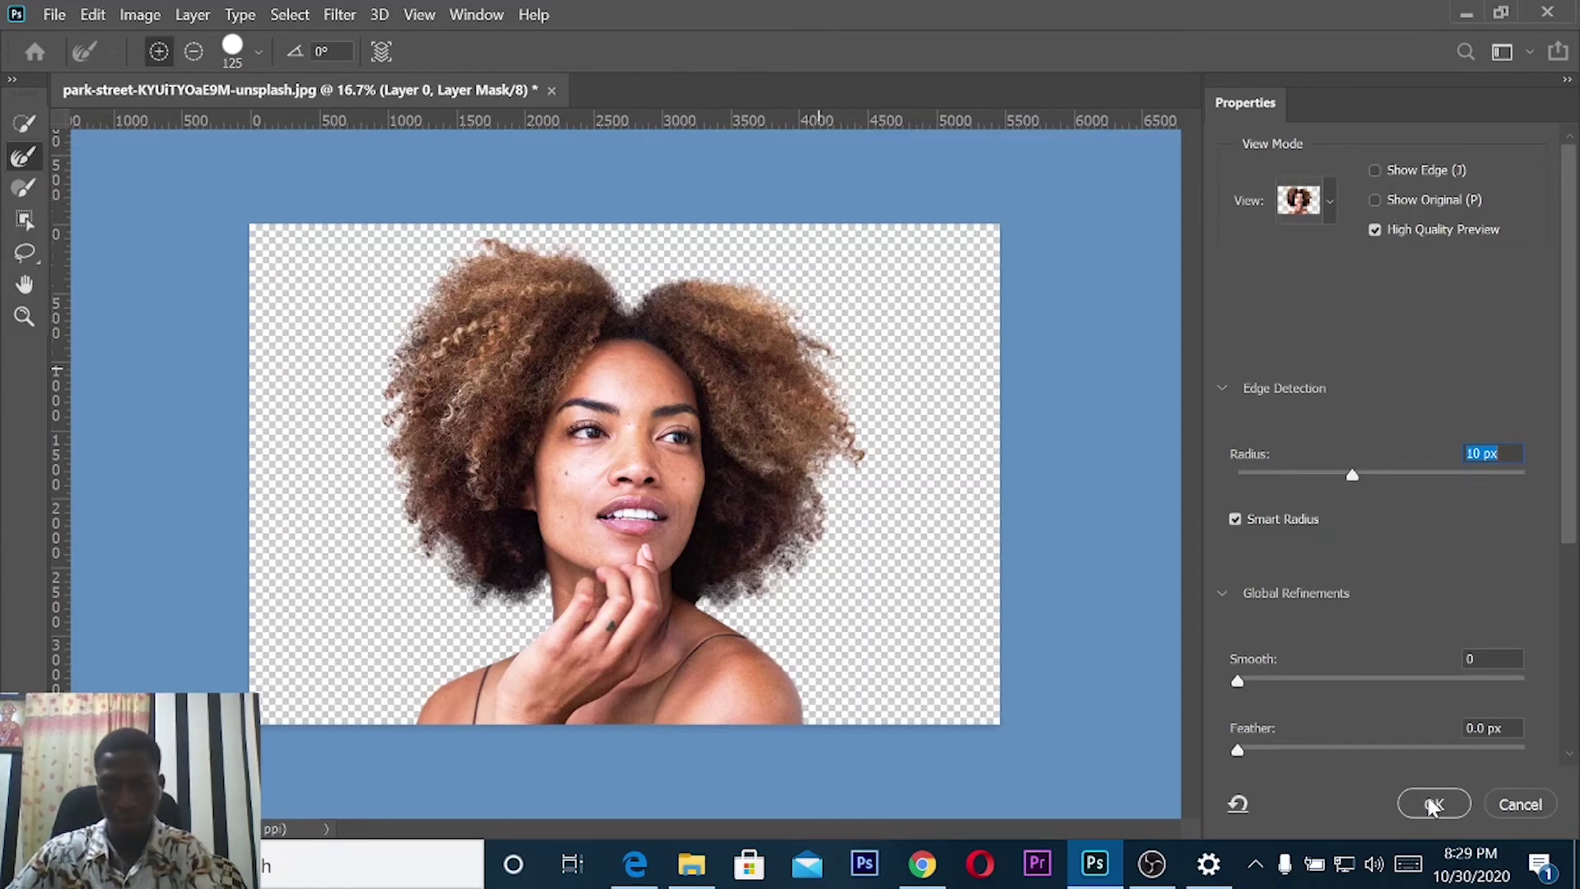
{"action": "left_click", "coordinate": [1432, 801]}
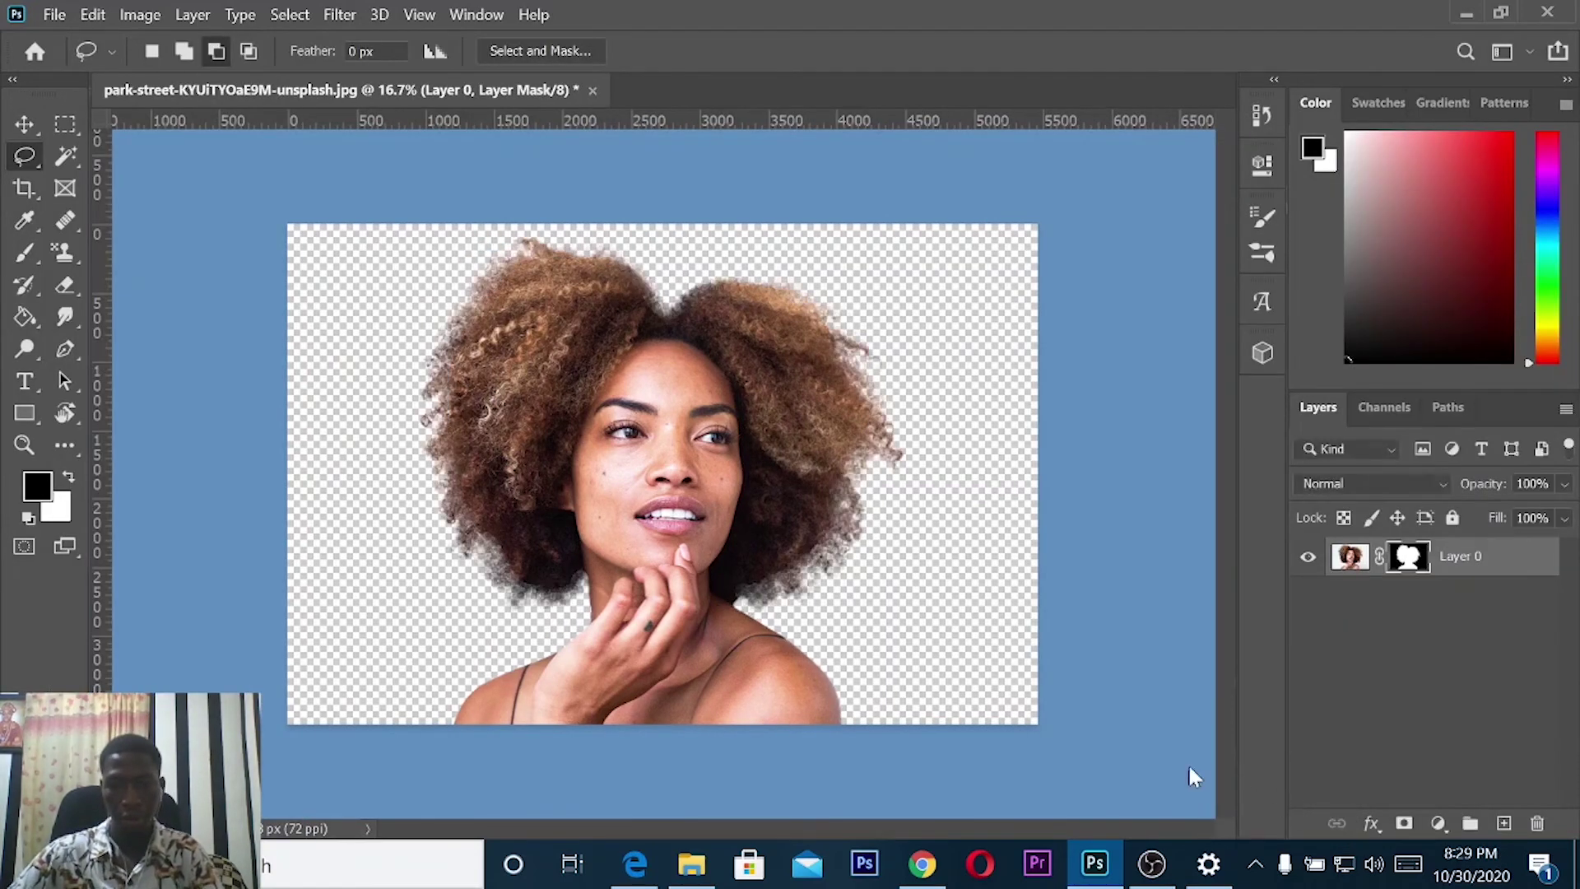
{"action": "scroll", "coordinate": [635, 575], "scroll_direction": "up", "scroll_amount": 1}
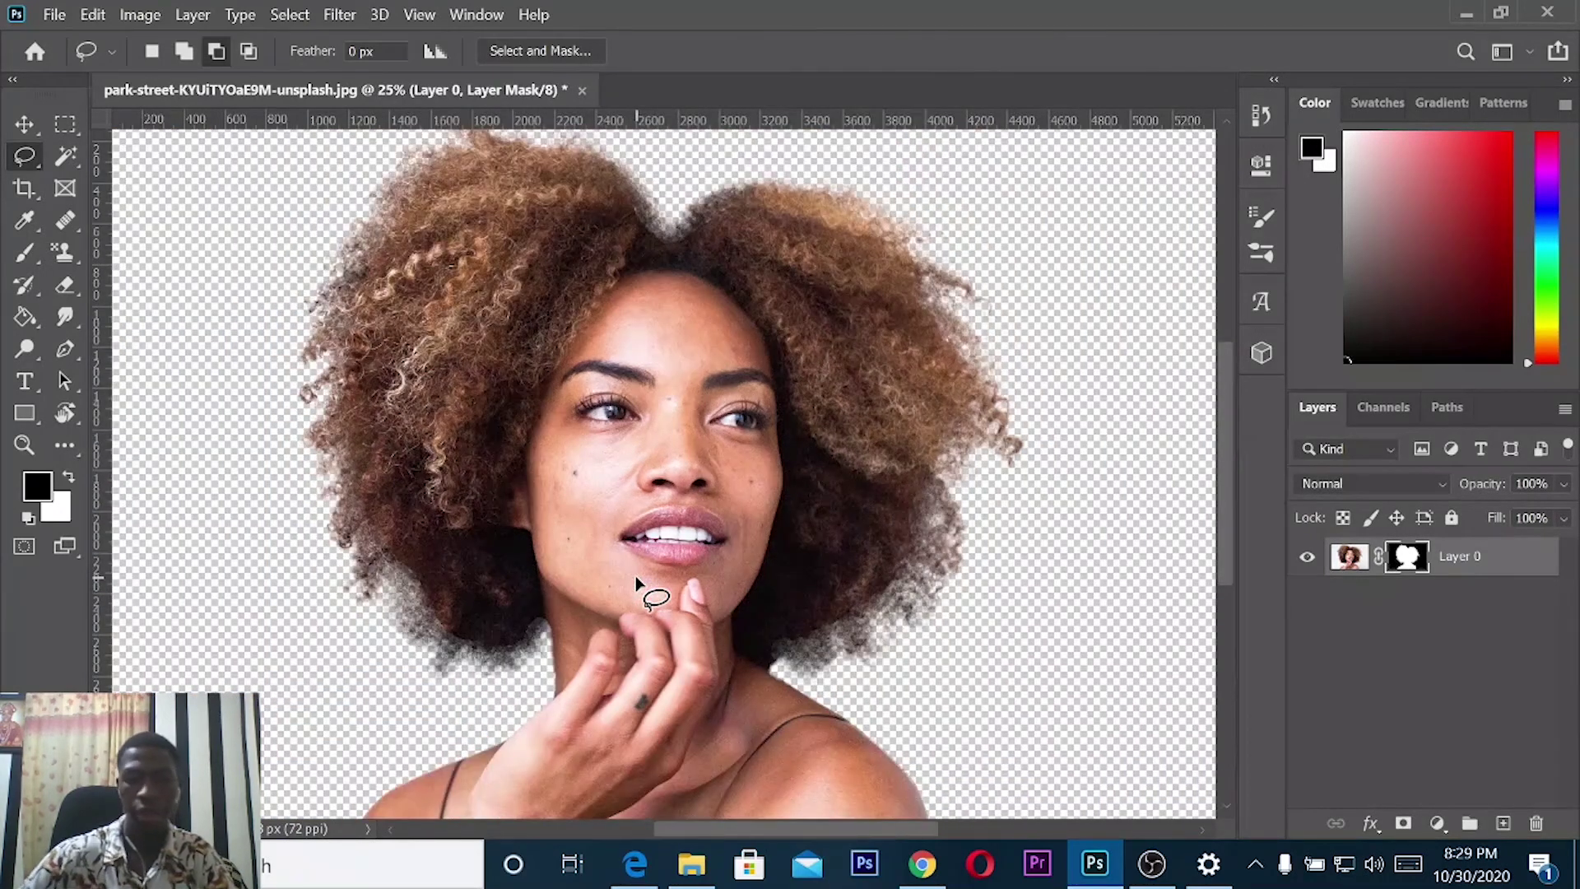
{"action": "key", "text": "ctrl+minus"}
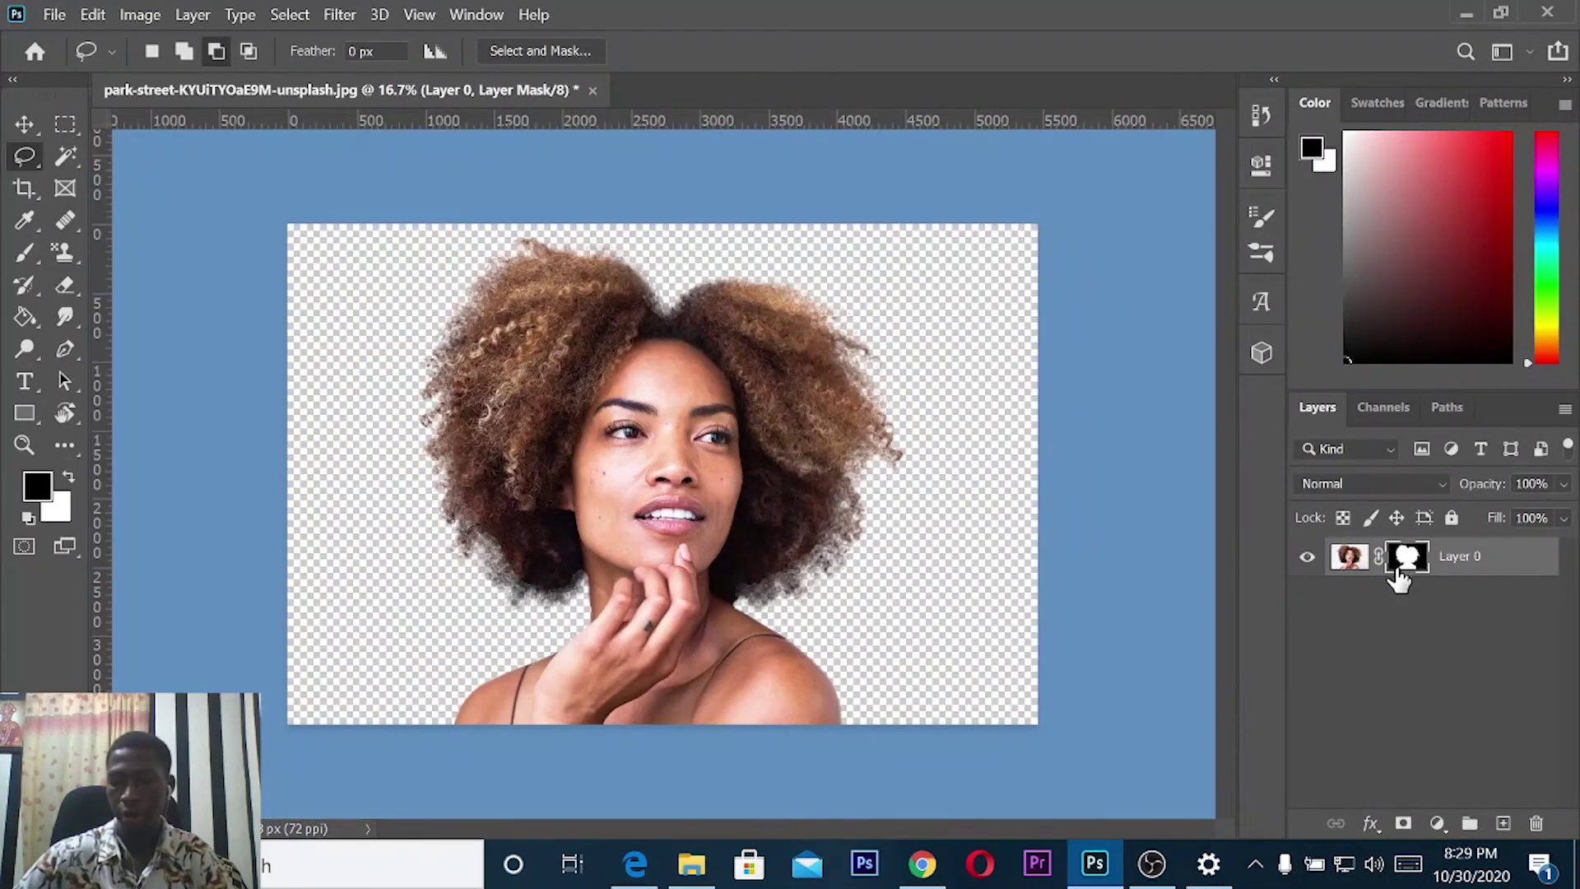
Apply the layer mask to Layer 0 and add an empty Layer 1.
{"action": "right_click", "coordinate": [1418, 563]}
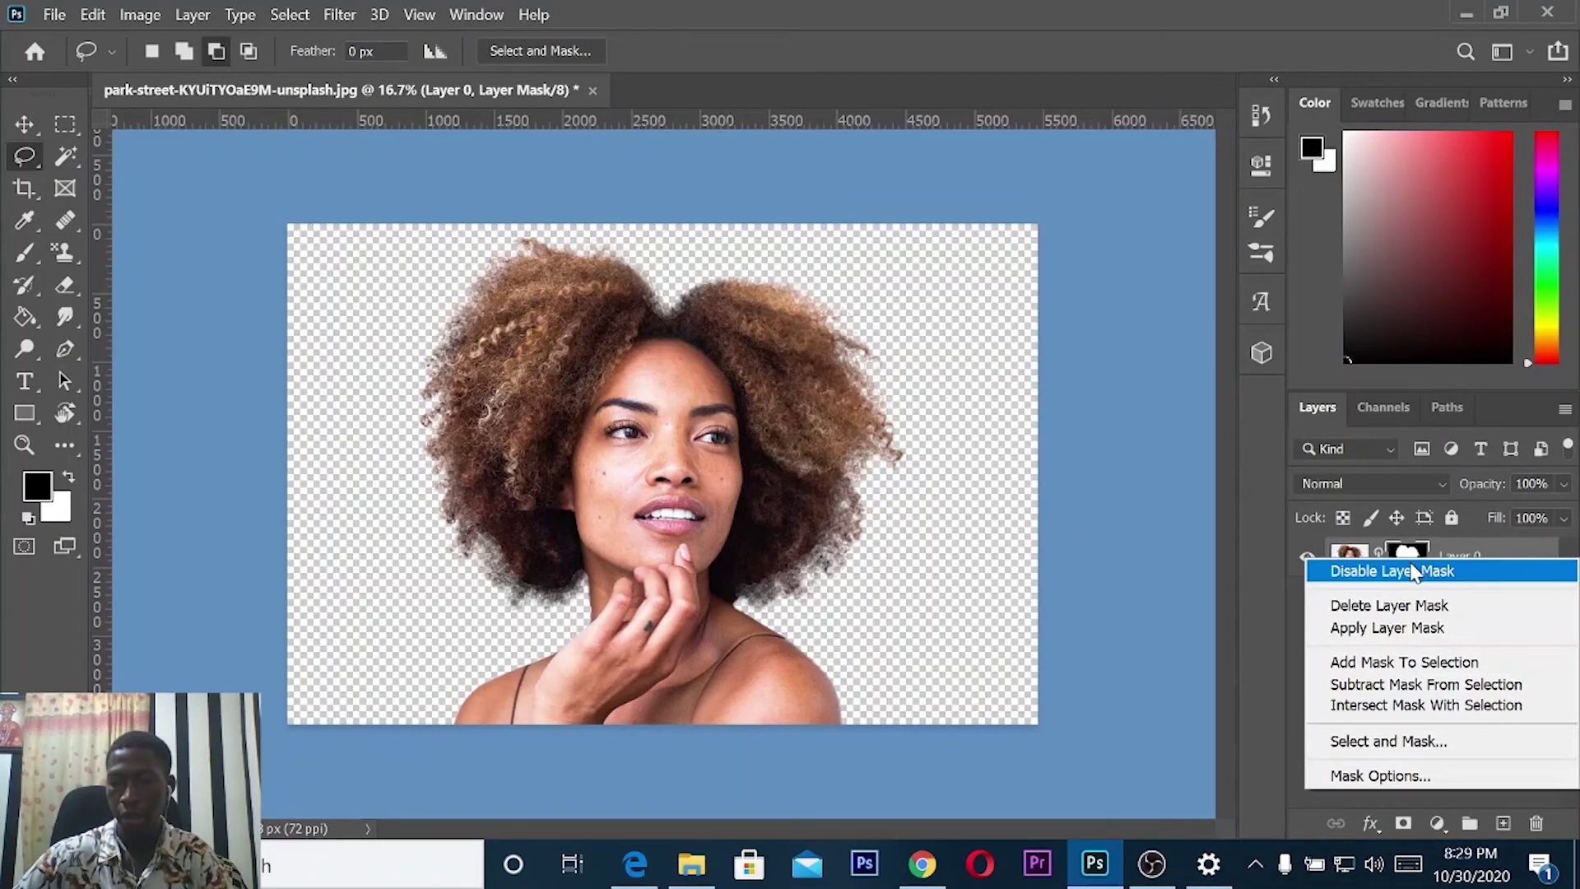
{"action": "left_click", "coordinate": [1430, 632]}
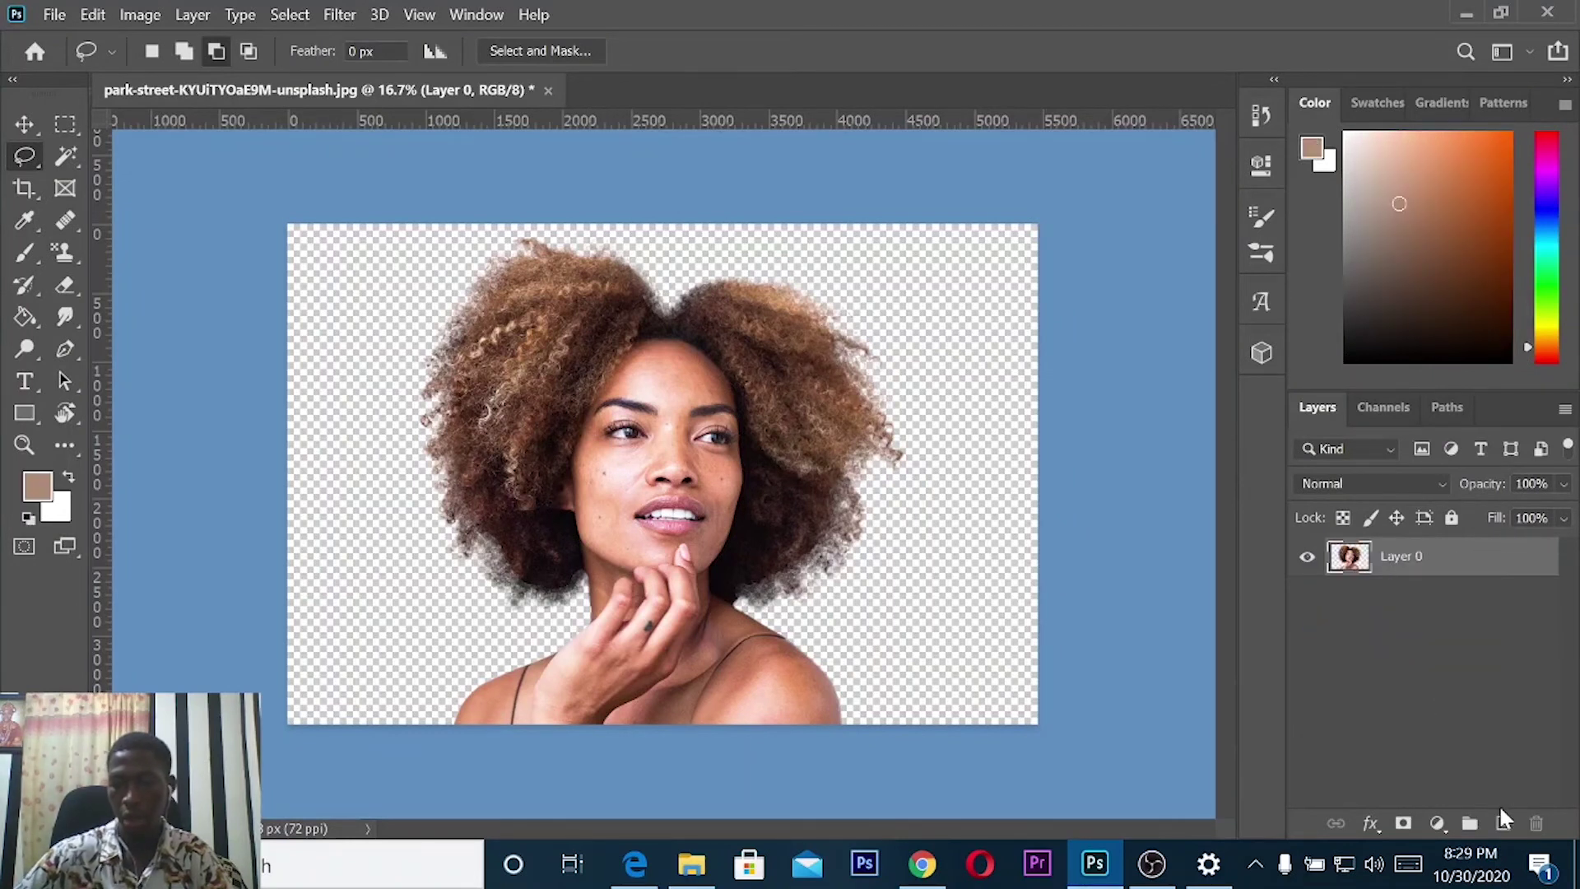
{"action": "left_click", "coordinate": [1477, 743]}
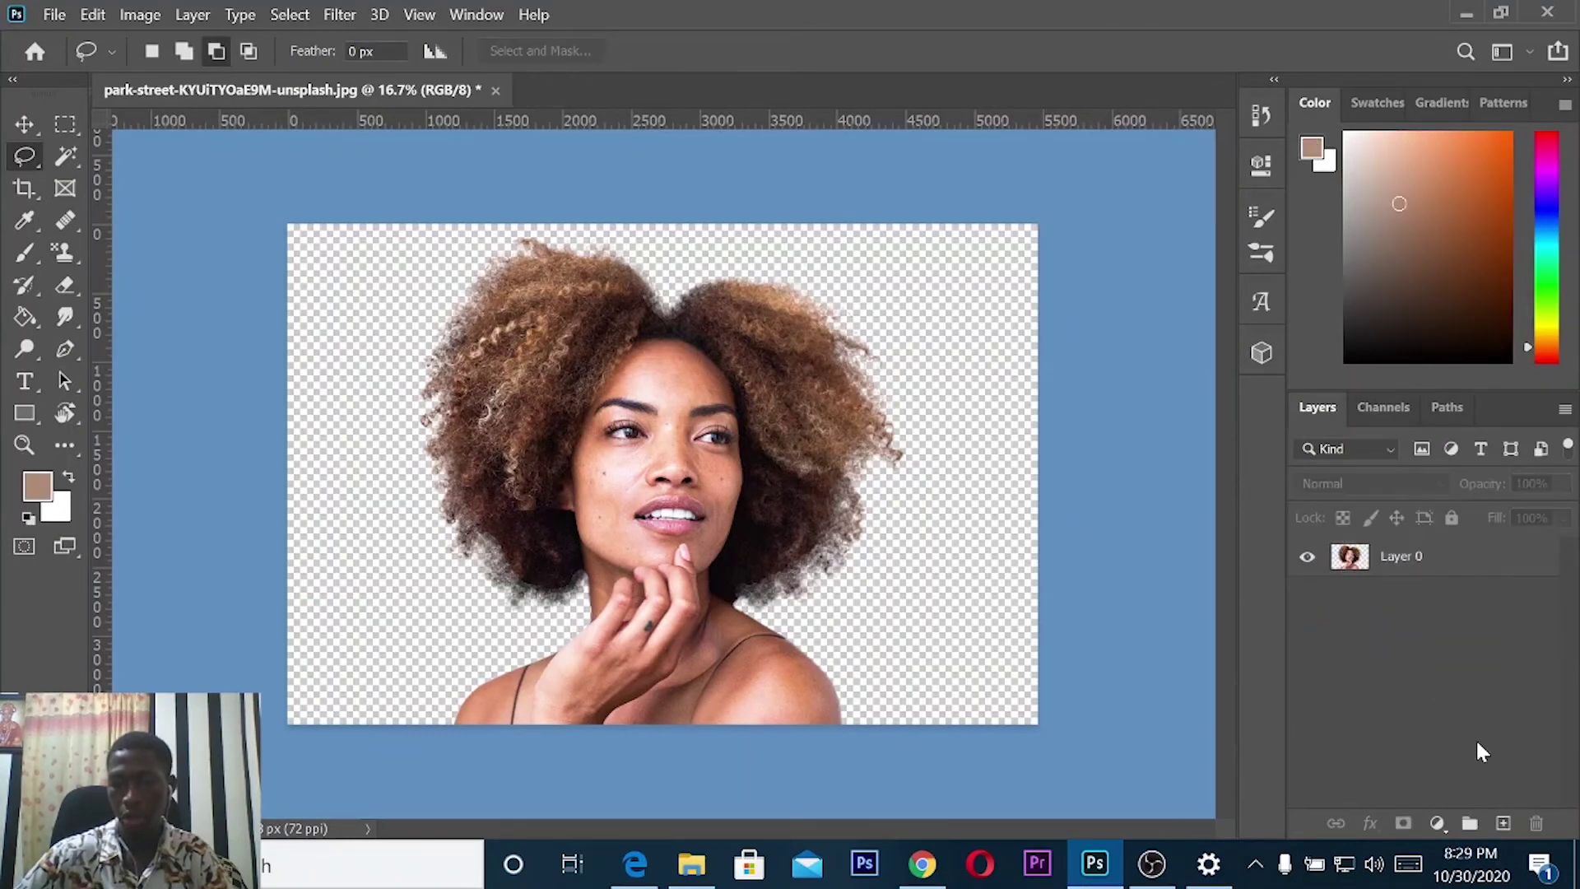
{"action": "left_click", "coordinate": [1503, 823]}
Move Layer 1 beneath Layer 0 and fill it with bright yellow.
{"action": "left_click_drag", "start_coordinate": [1411, 560], "coordinate": [1390, 630]}
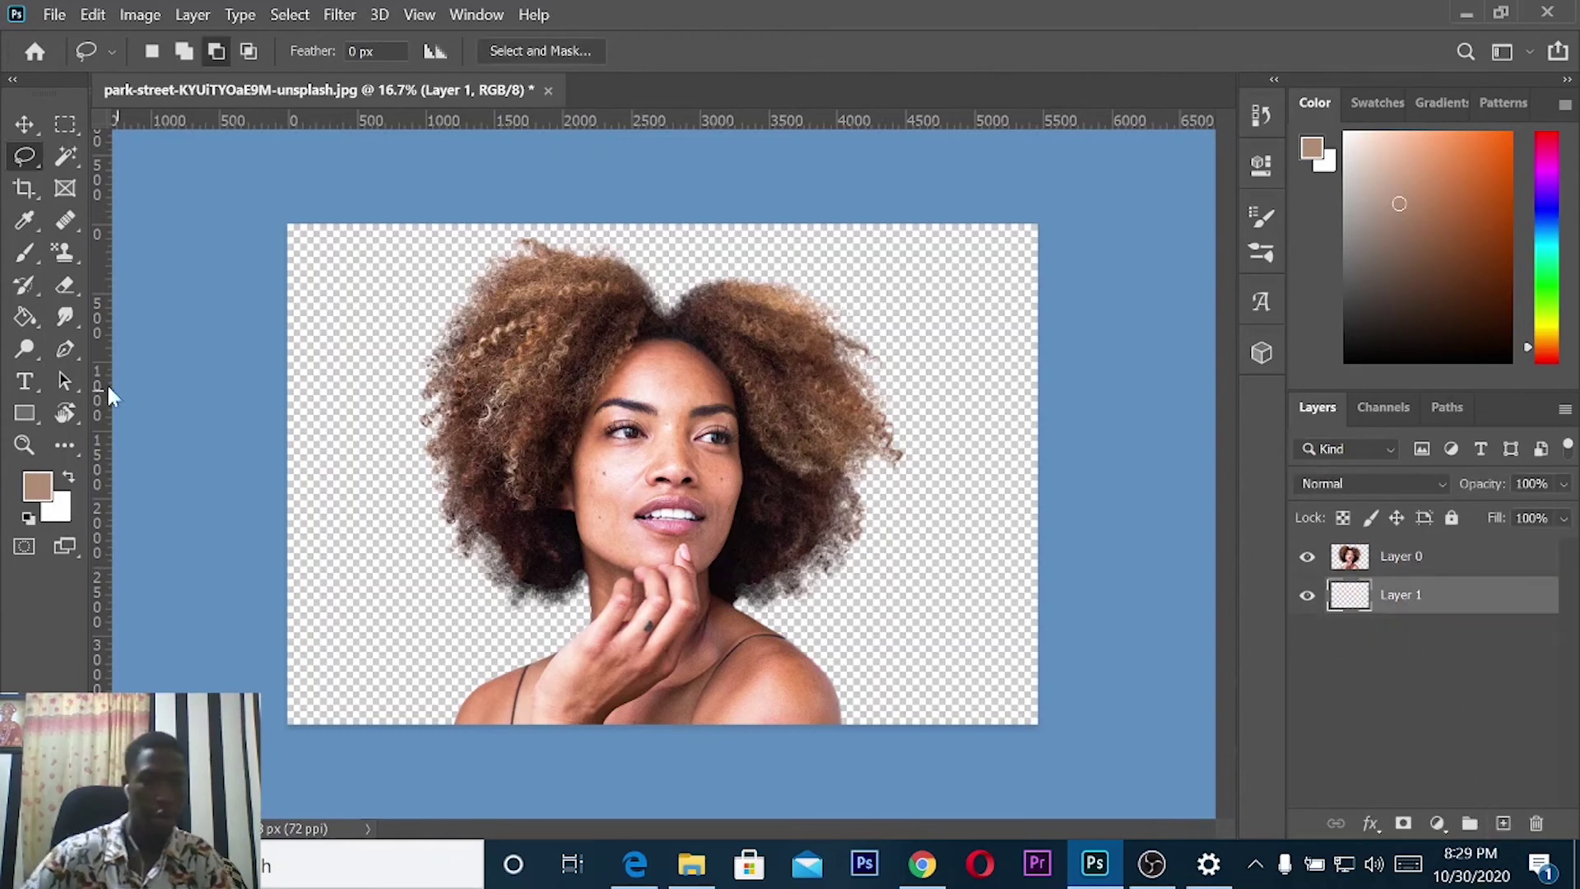
{"action": "left_click", "coordinate": [25, 317]}
{"action": "left_click", "coordinate": [1546, 331]}
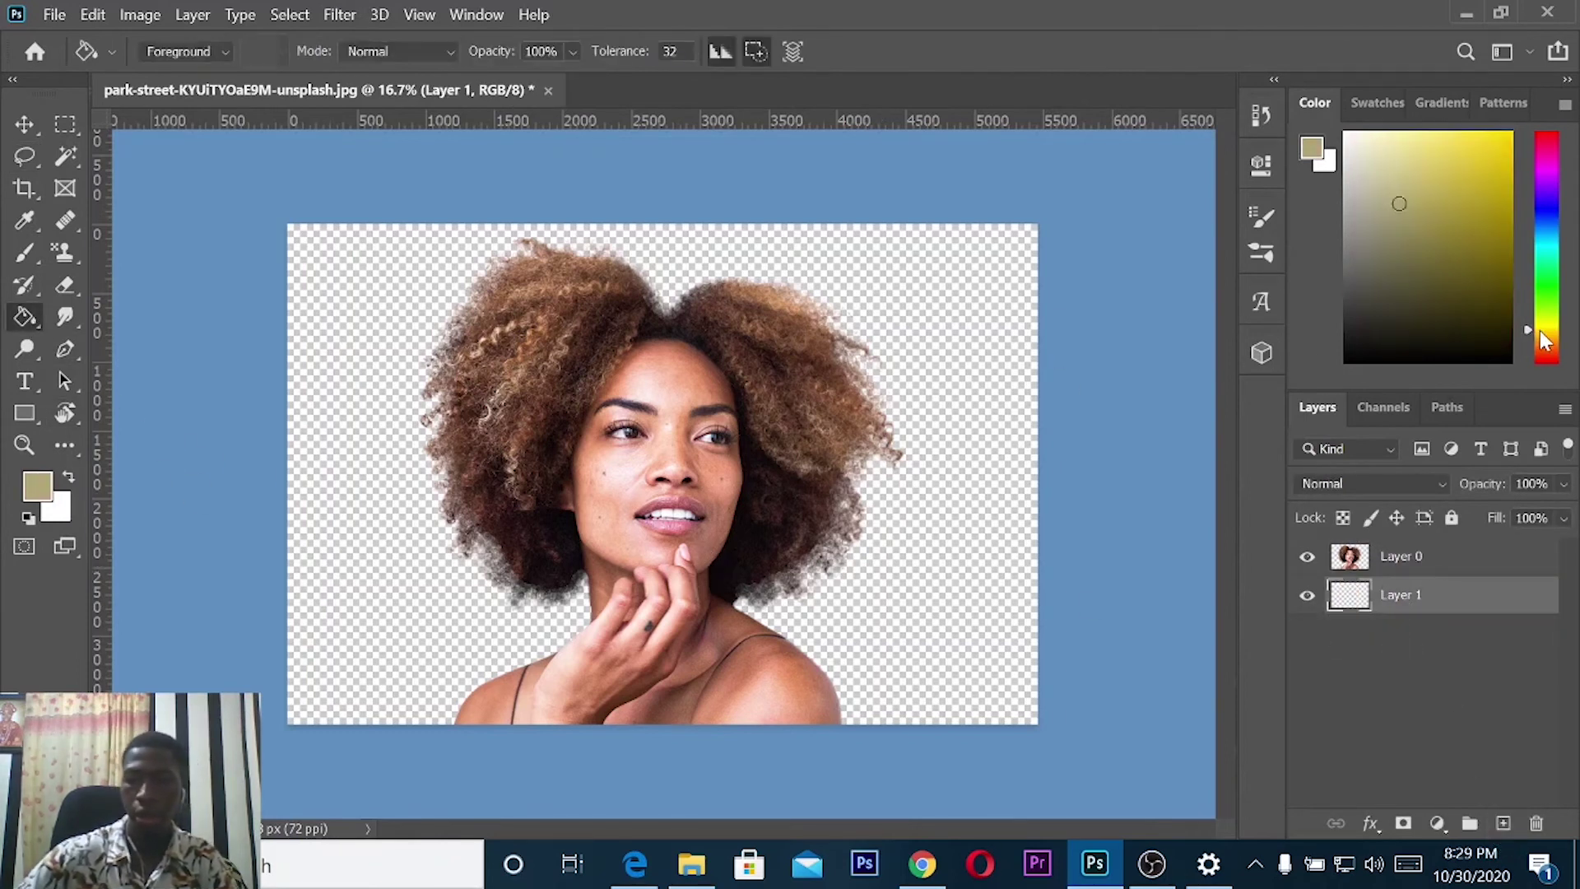
{"action": "left_click_drag", "start_coordinate": [1496, 213], "coordinate": [1508, 136]}
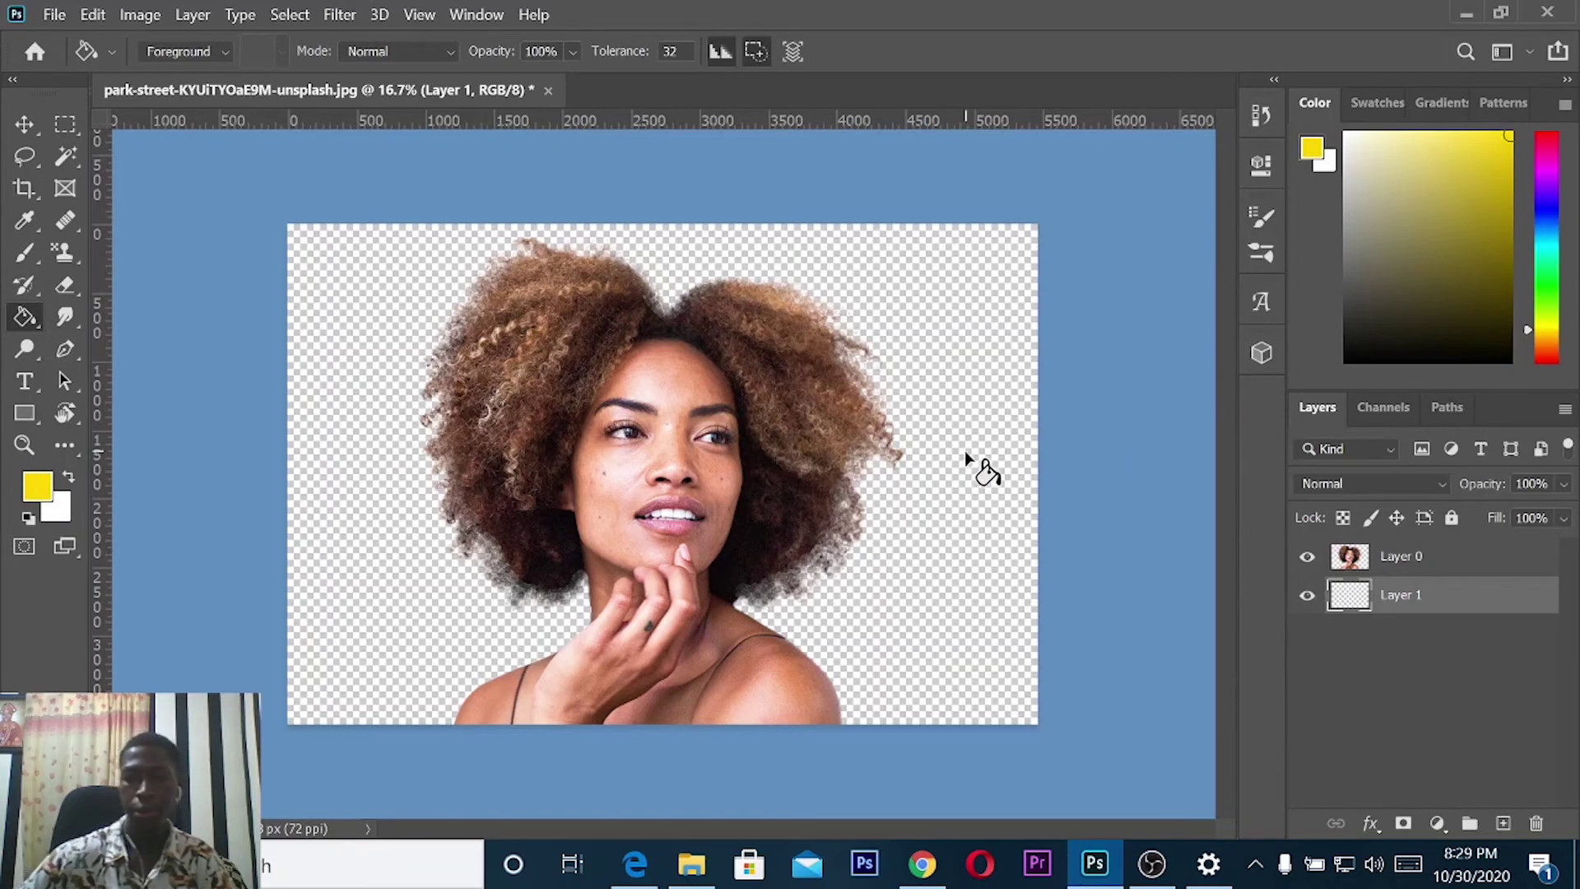
{"action": "left_click", "coordinate": [1024, 485]}
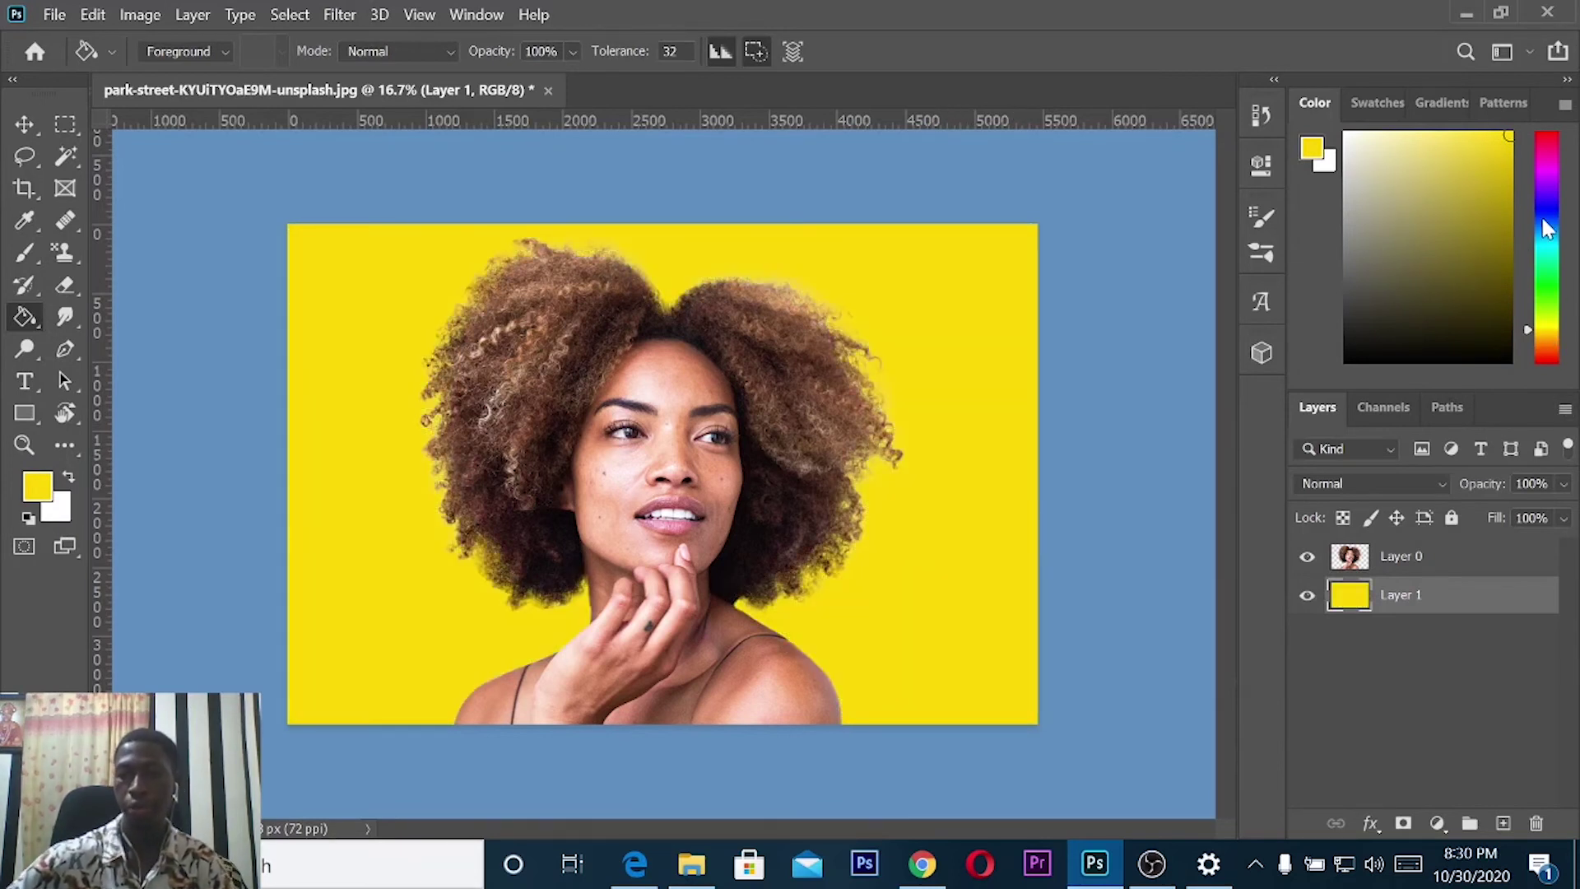
Refill Layer 1 with blue, then with default black.
{"action": "left_click_drag", "start_coordinate": [1545, 229], "coordinate": [1546, 203]}
{"action": "left_click", "coordinate": [1016, 459]}
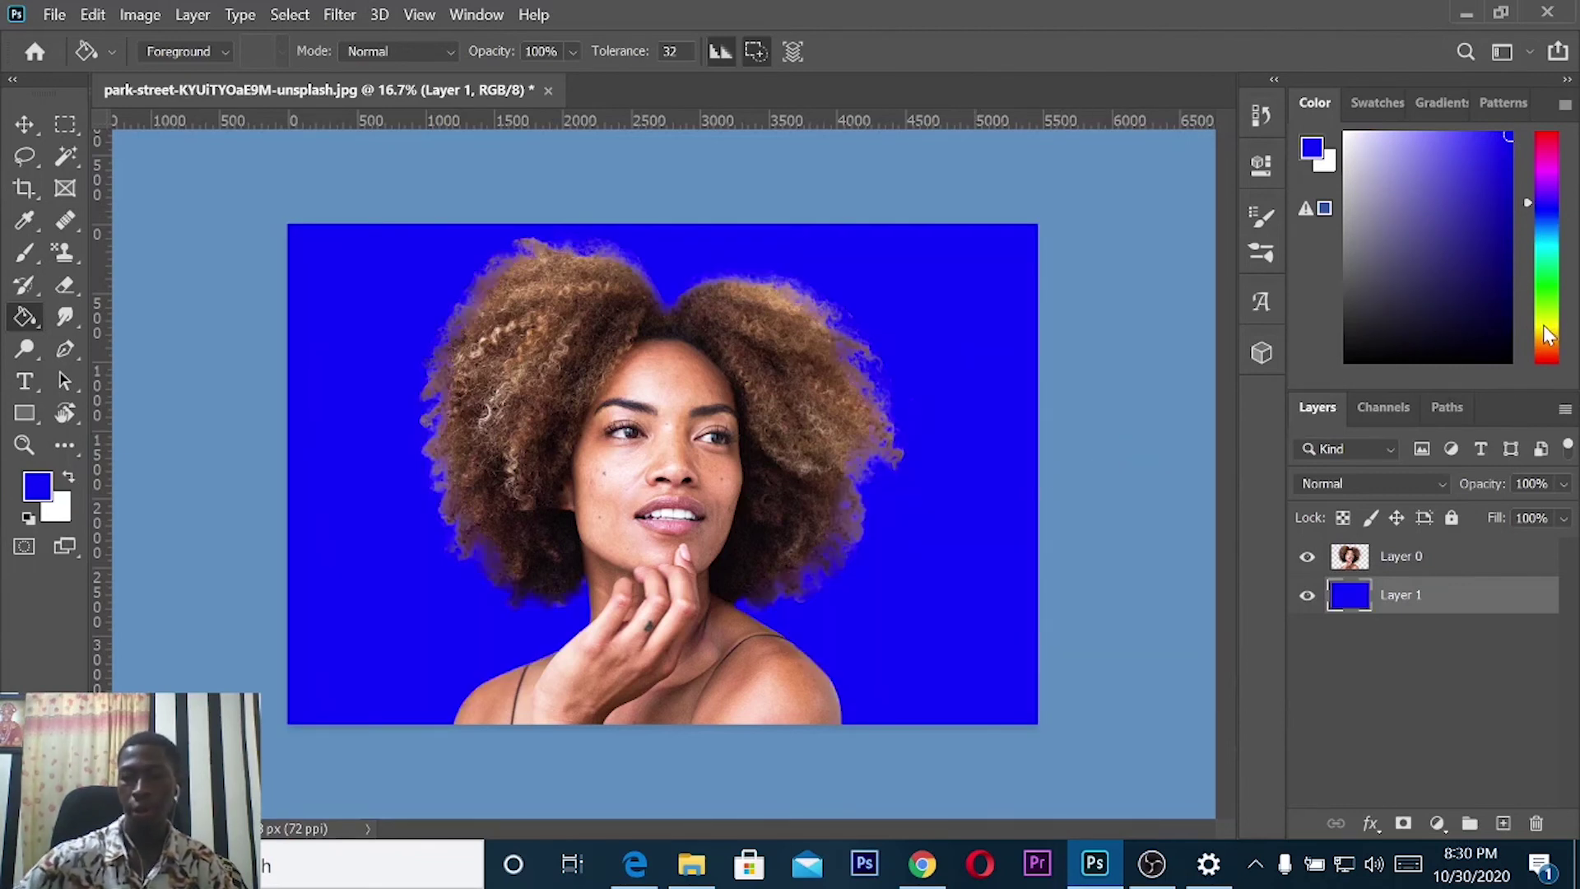
{"action": "key", "text": "d"}
{"action": "left_click", "coordinate": [1004, 387]}
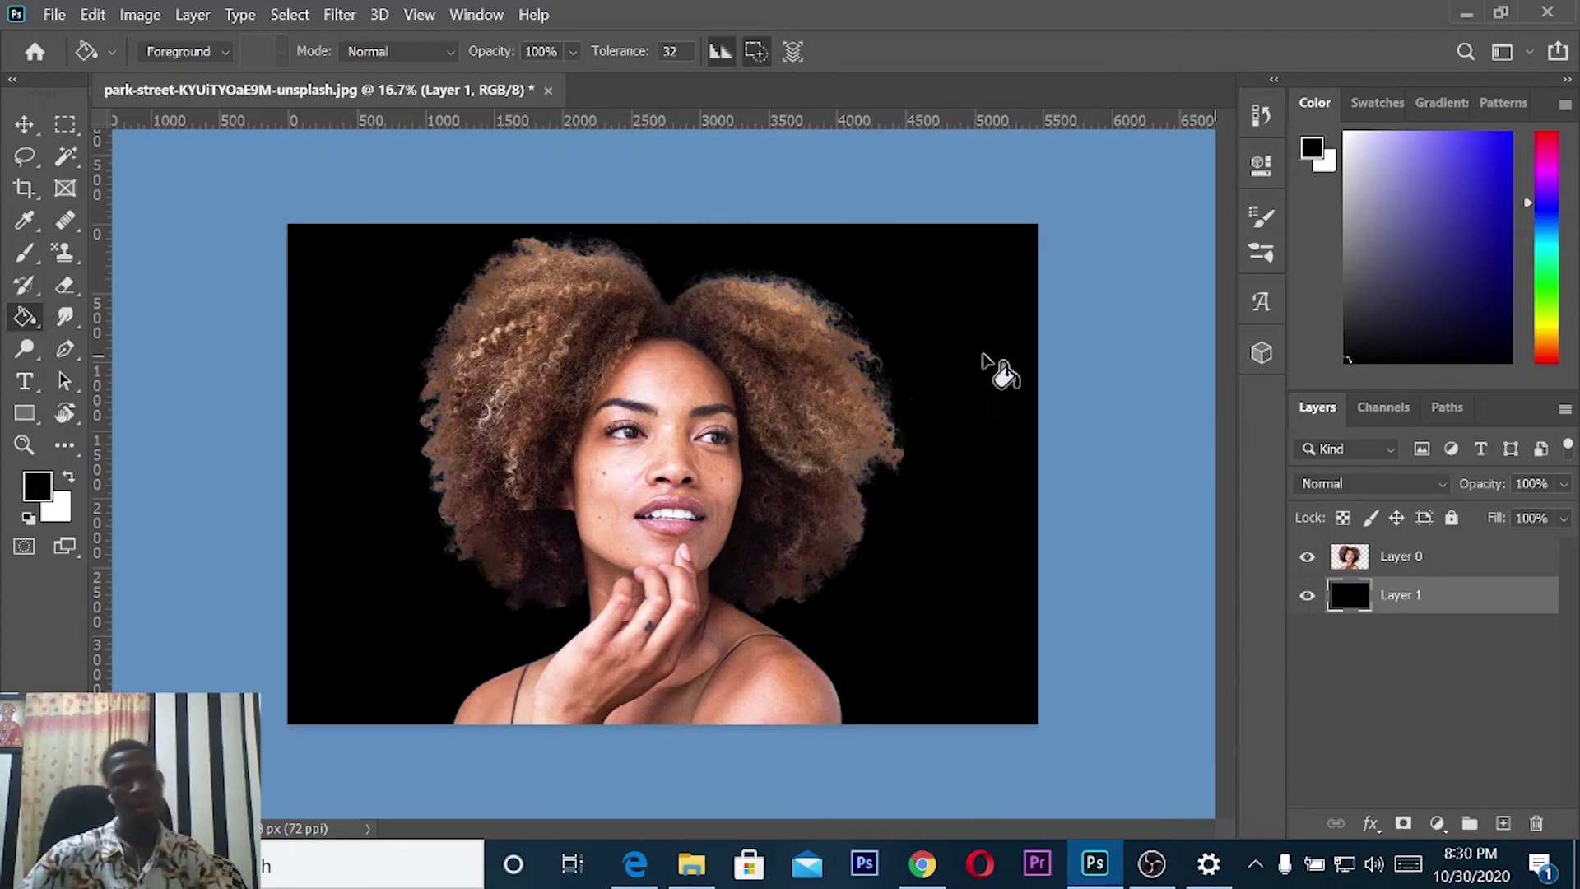
{"action": "left_click", "coordinate": [30, 130]}
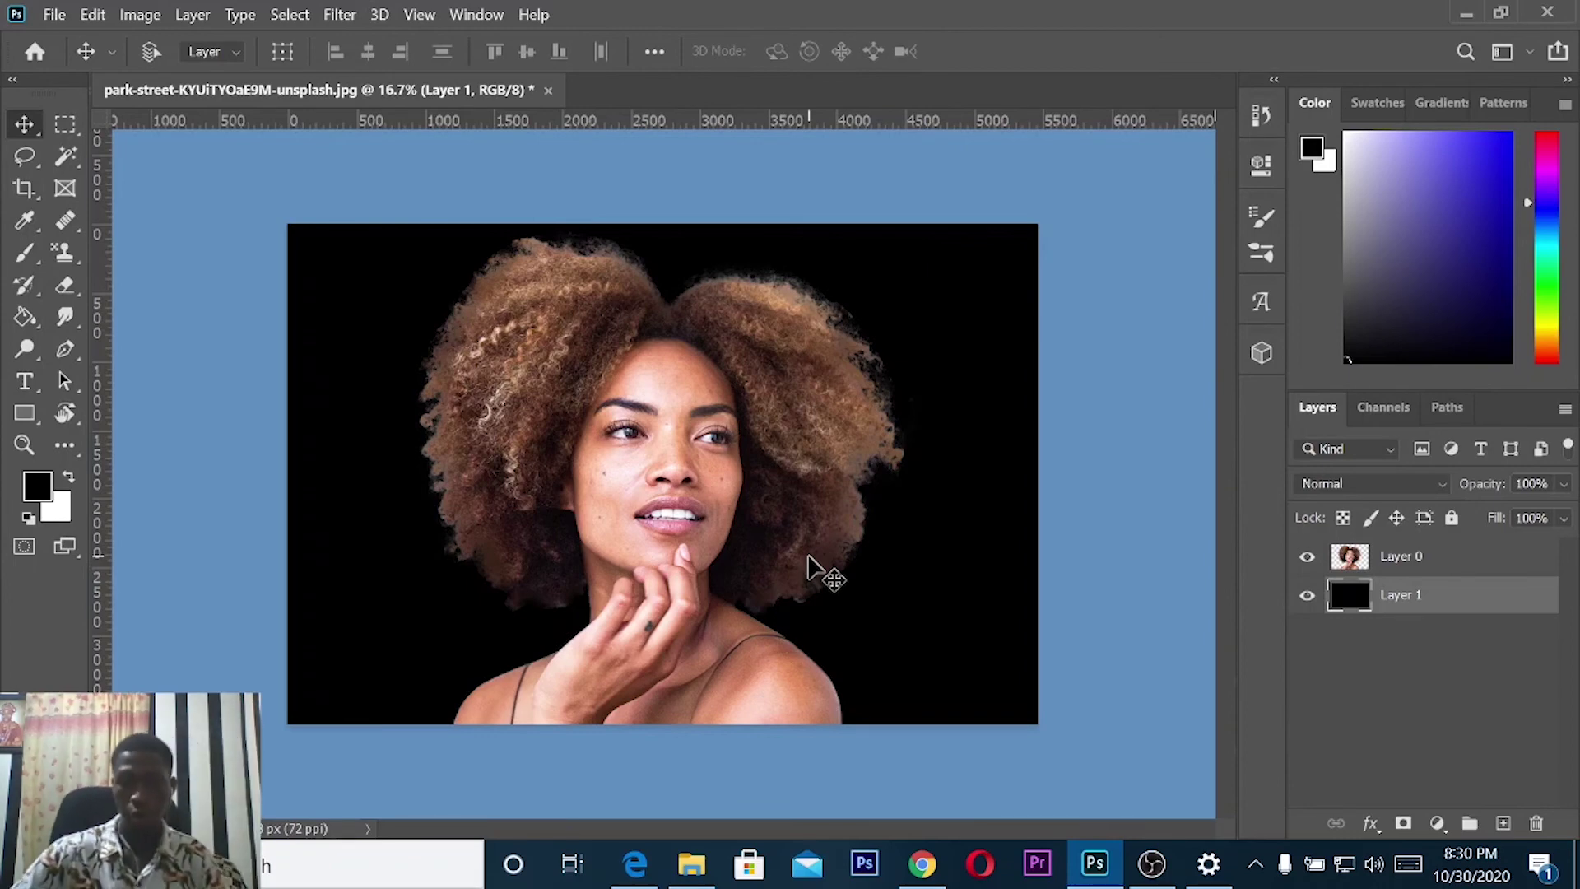
{"action": "key", "text": "ctrl+plus"}
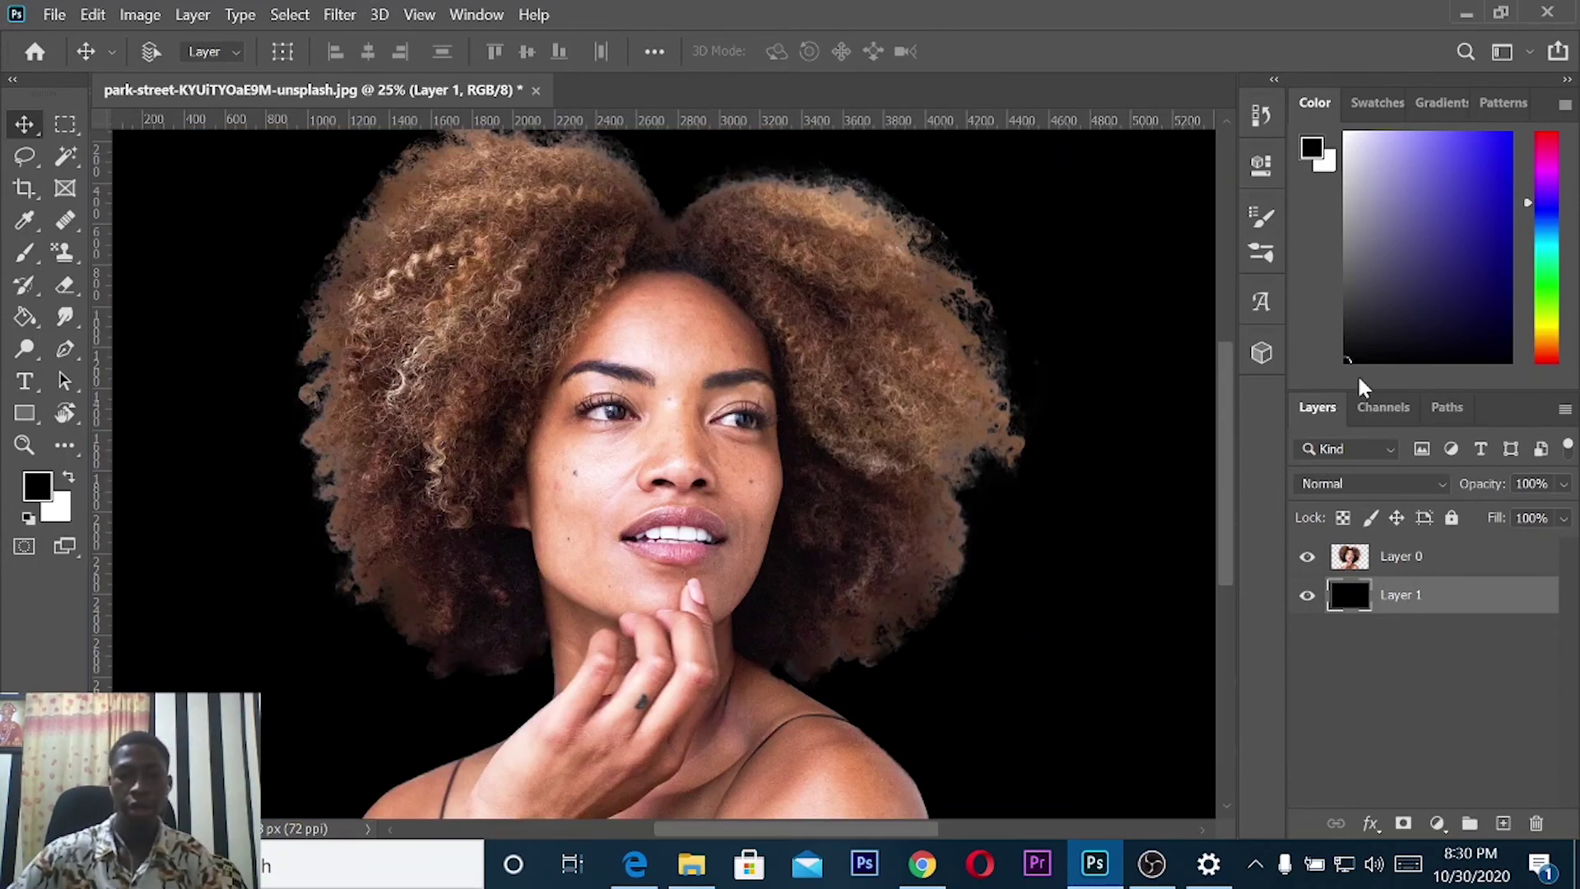
{"action": "key", "text": "ctrl+minus"}
{"action": "key", "text": "ctrl+minus"}
{"action": "key", "text": "ctrl+minus"}
{"action": "key", "text": "ctrl+minus"}
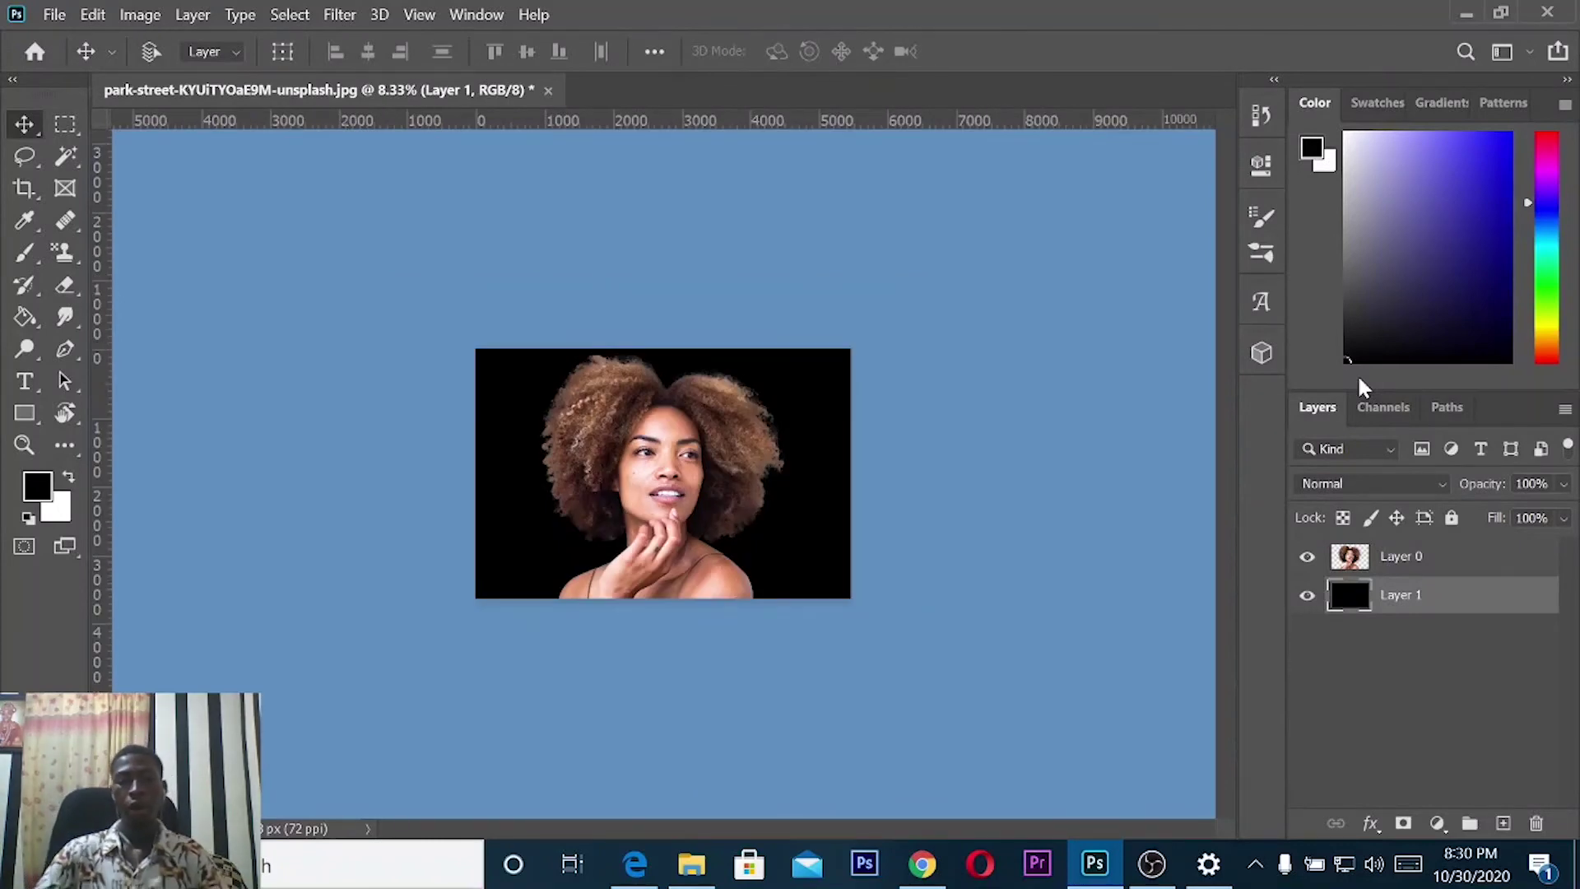